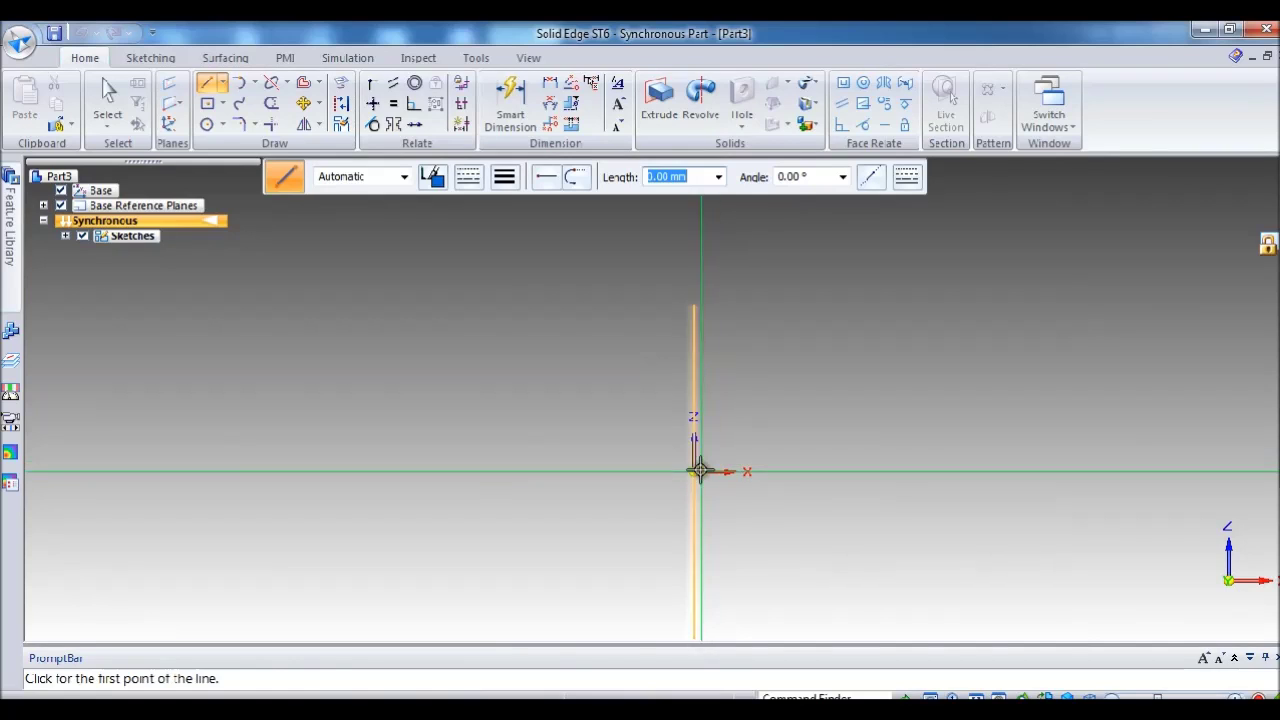
Draw a vertical line 240 mm long upward from the origin at 90°.
{"action": "left_click", "coordinate": [694, 472]}
{"action": "type", "text": "240"}
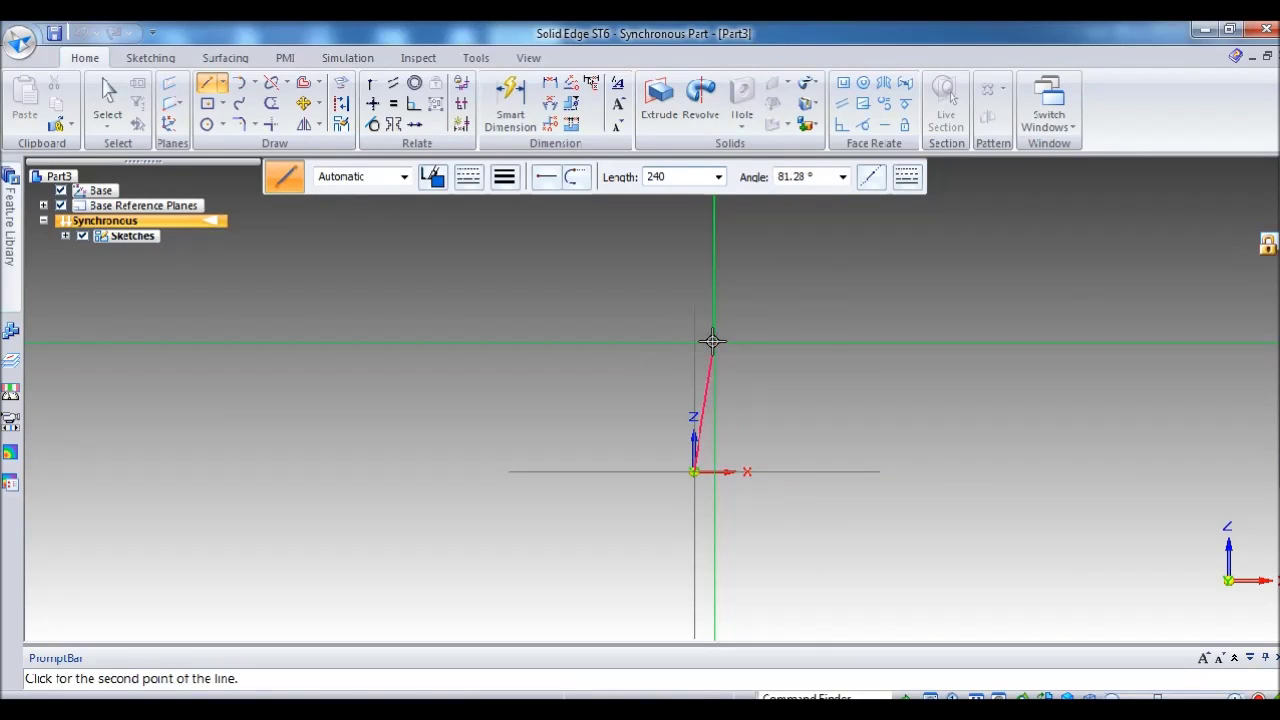
{"action": "key", "text": "Tab"}
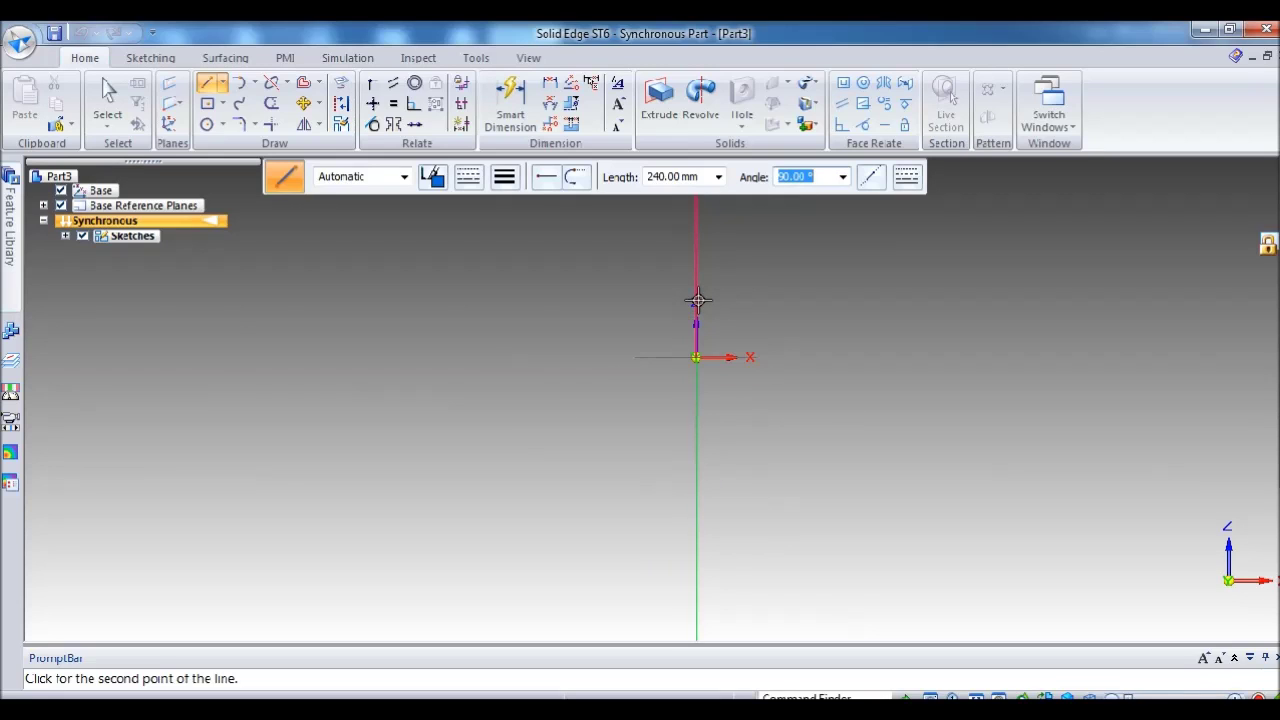
{"action": "left_click", "coordinate": [726, 203]}
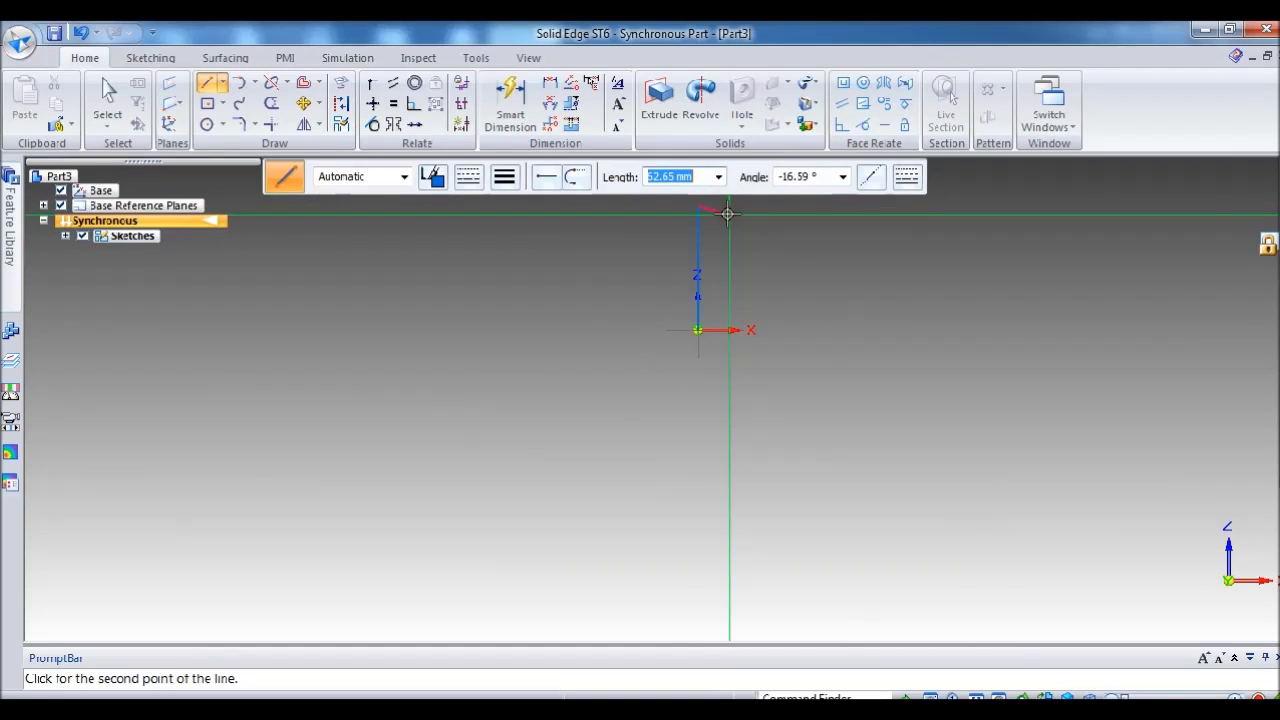
Draw an 11 mm line outward from the top end of the 240 mm line and set its angle to 0°.
{"action": "type", "text": "11"}
{"action": "key", "text": "Tab"}
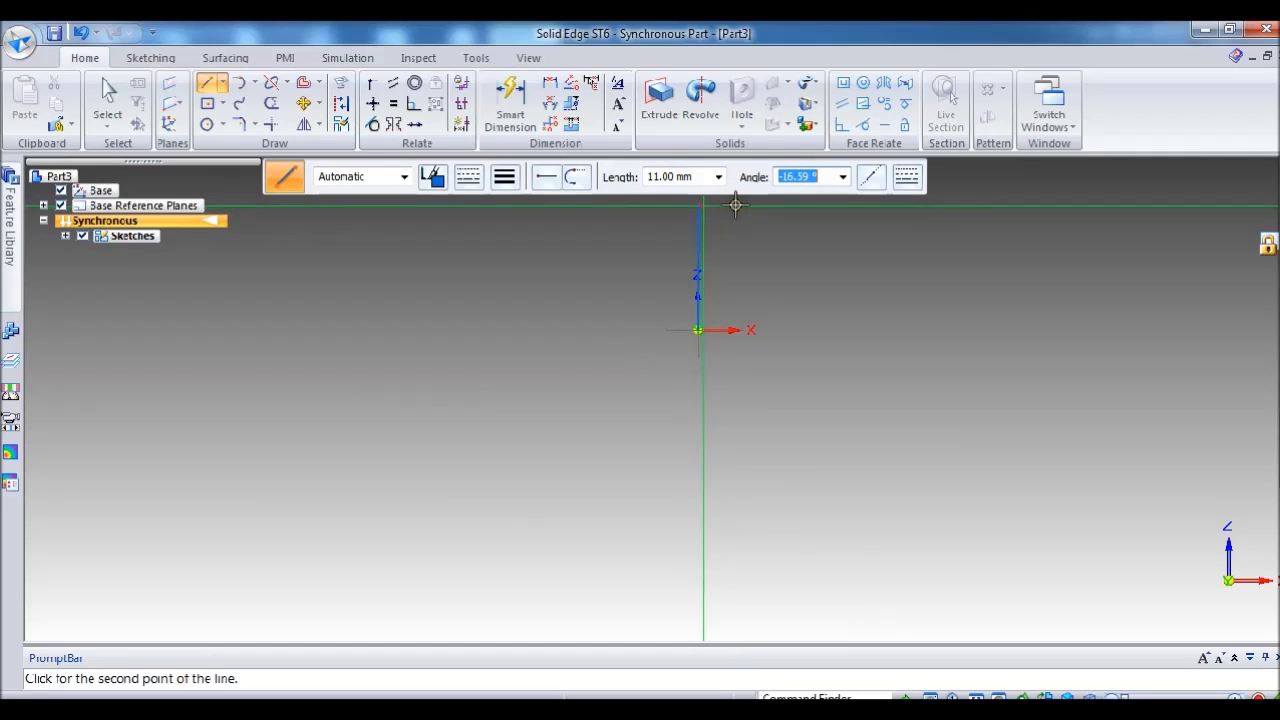
{"action": "scroll", "coordinate": [733, 205], "scroll_direction": "up", "scroll_amount": 4}
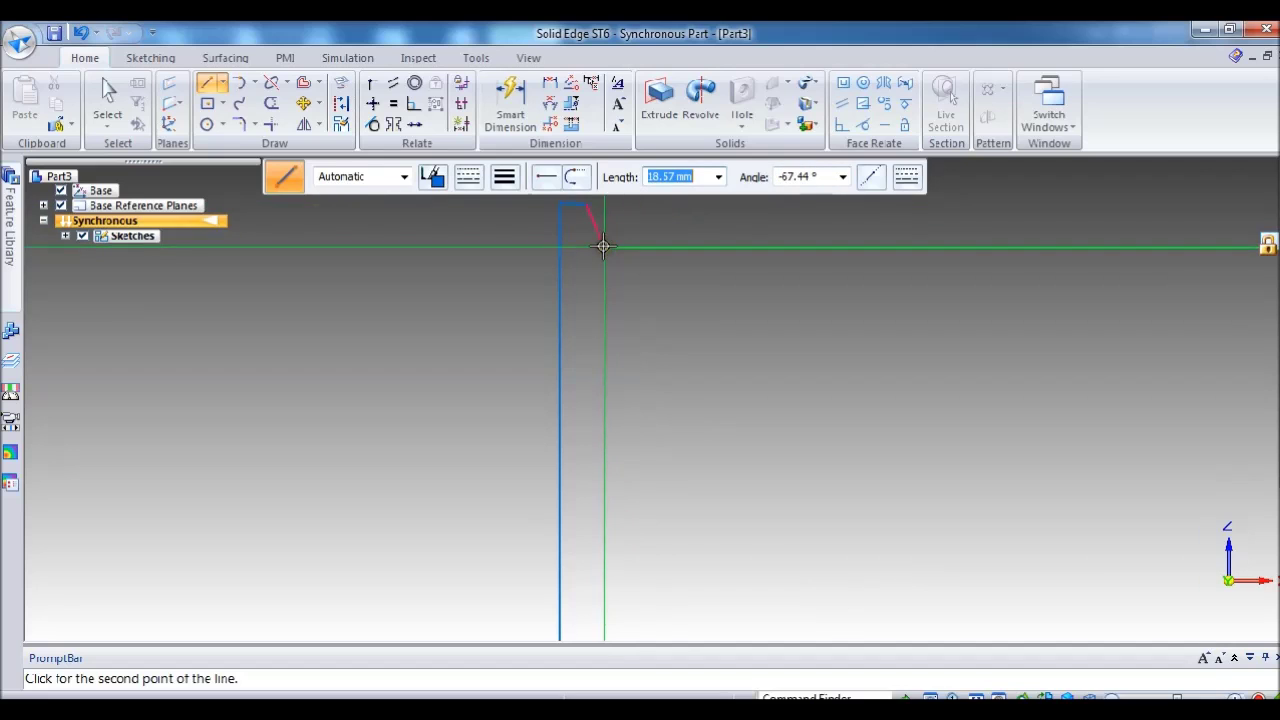
{"action": "left_click", "coordinate": [108, 98]}
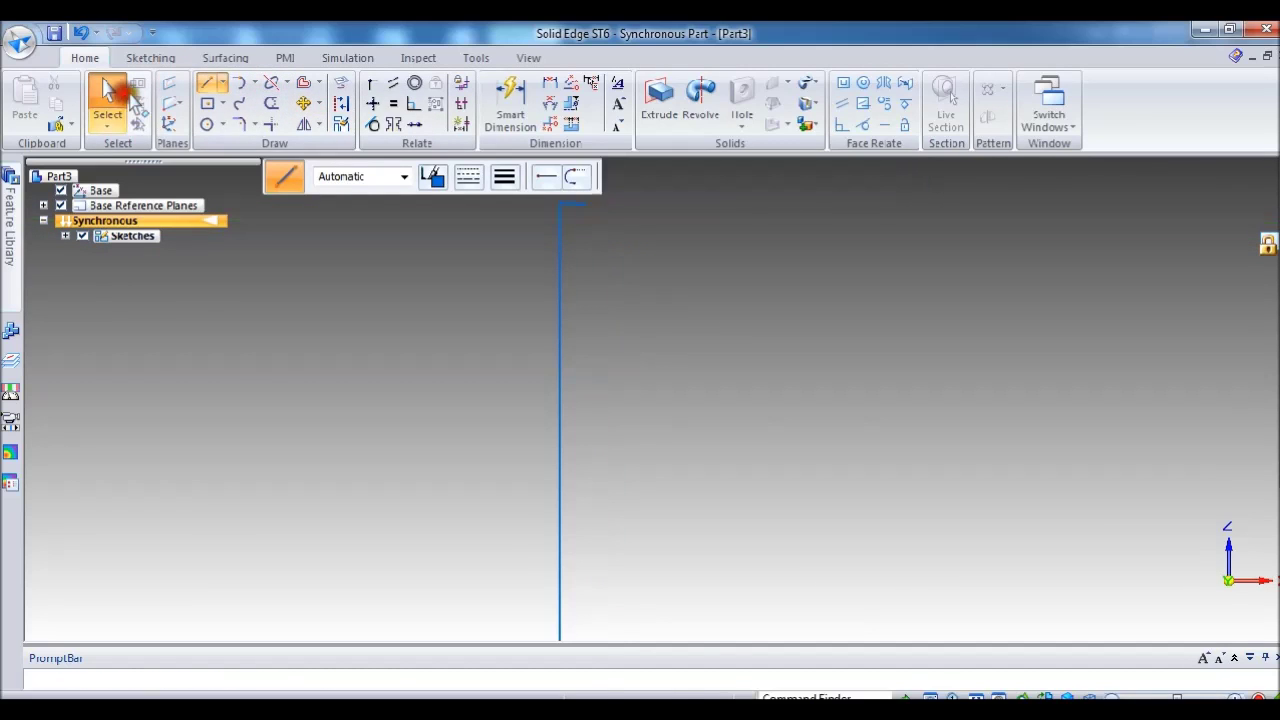
{"action": "left_click", "coordinate": [567, 204]}
{"action": "left_click", "coordinate": [738, 177]}
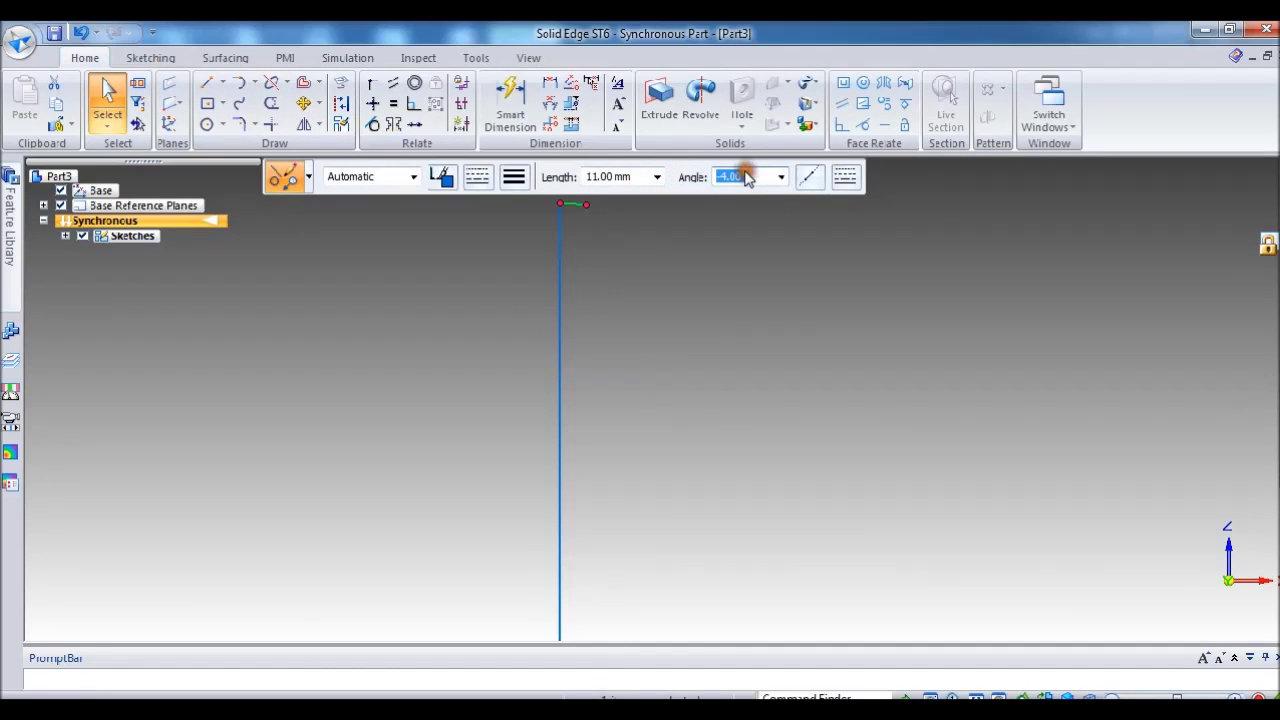
{"action": "key", "text": "Return"}
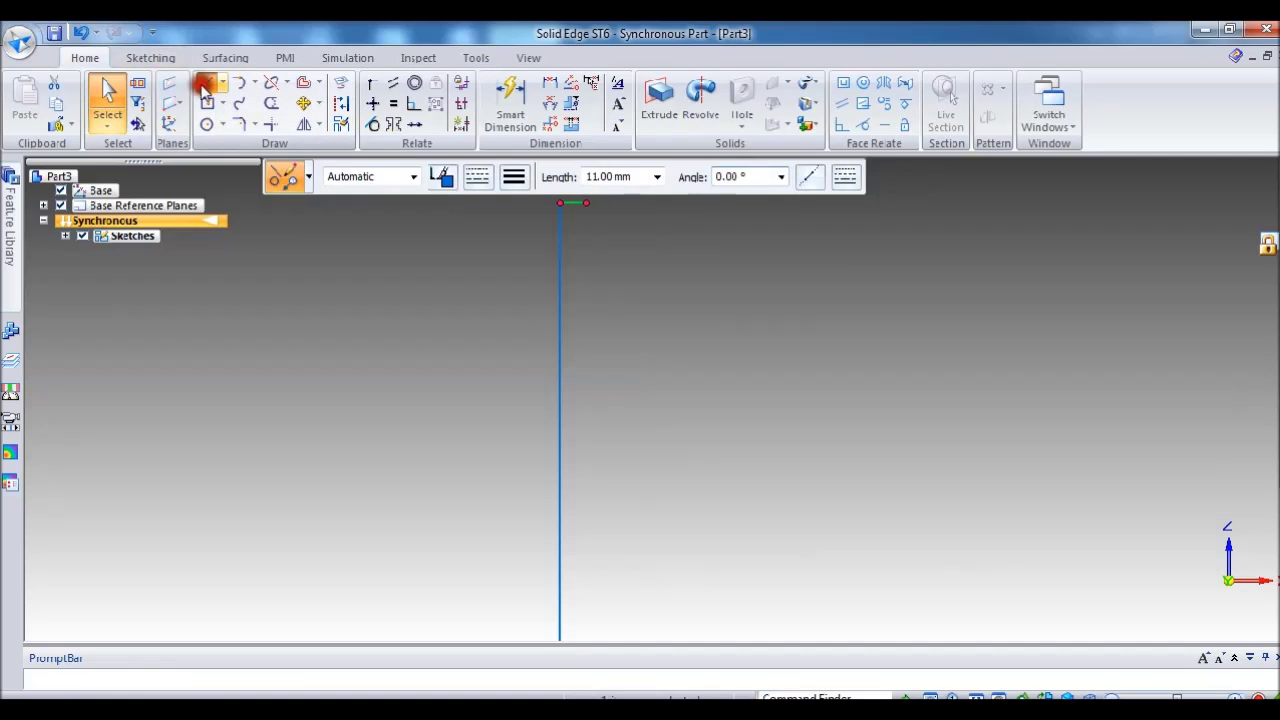
Draw a 13 mm line straight down at -90° from the free end of the short upper line.
{"action": "left_click", "coordinate": [206, 82]}
{"action": "left_click", "coordinate": [586, 203]}
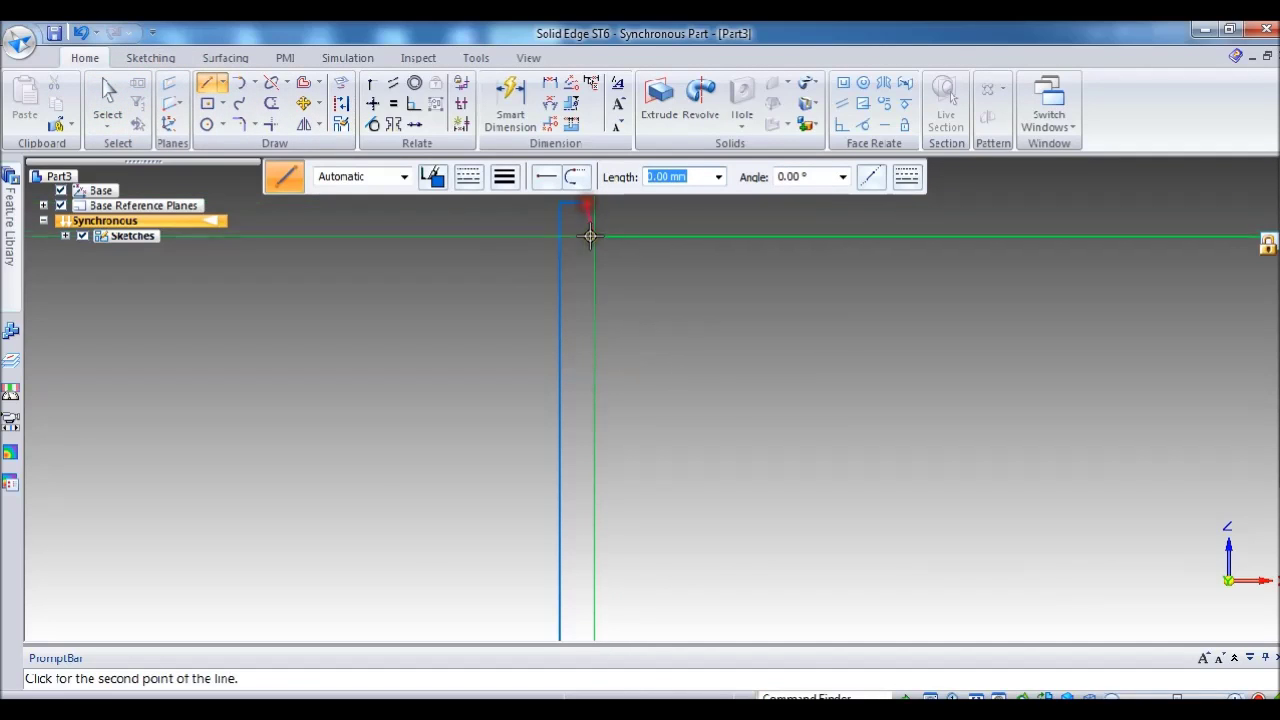
{"action": "type", "text": "13"}
{"action": "key", "text": "Tab"}
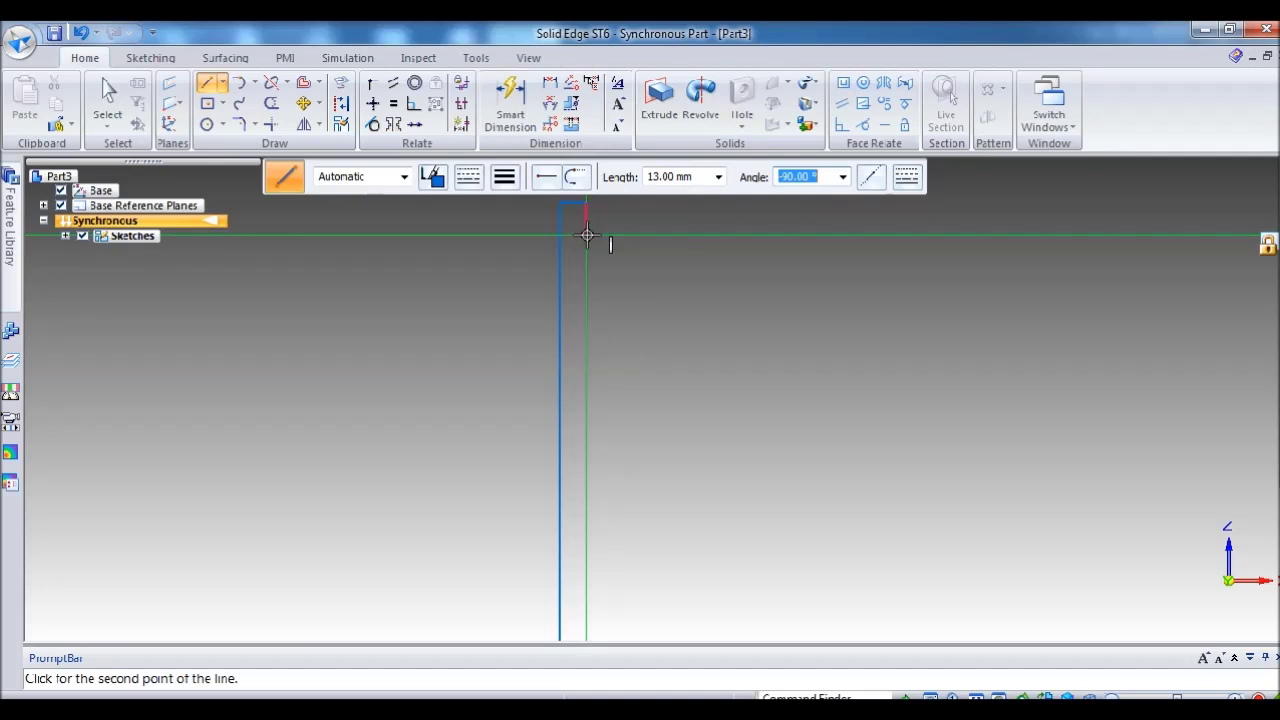
{"action": "key", "text": "Return"}
{"action": "key", "text": "Escape"}
Draw a horizontal line 19 mm long from the origin along the X axis.
{"action": "scroll", "coordinate": [627, 410], "scroll_direction": "down", "scroll_amount": 2}
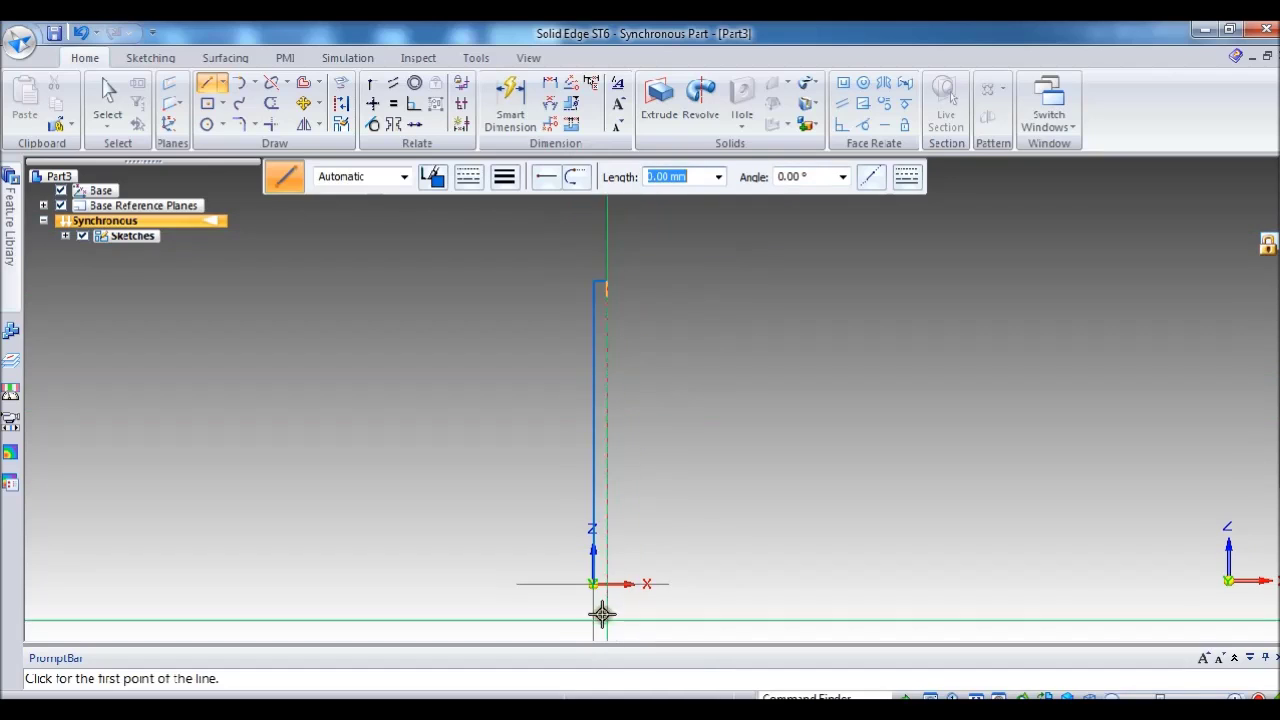
{"action": "scroll", "coordinate": [591, 583], "scroll_direction": "up", "scroll_amount": 2}
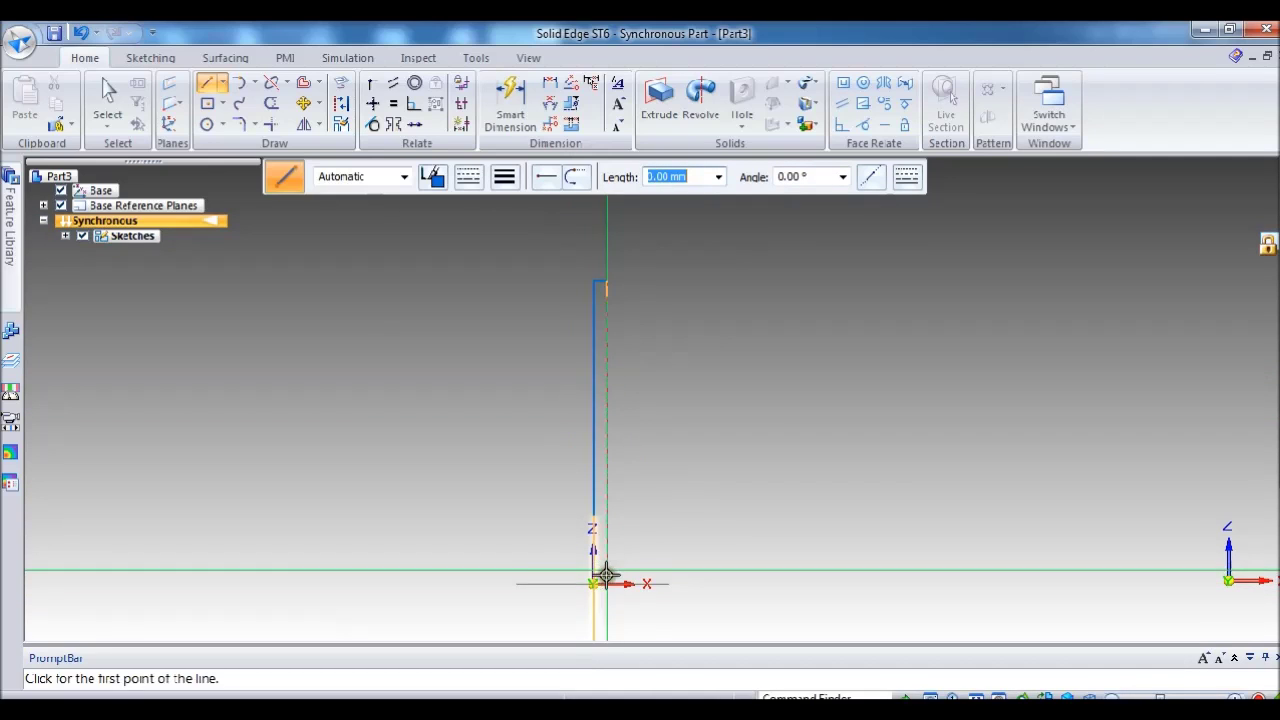
{"action": "left_click", "coordinate": [591, 577]}
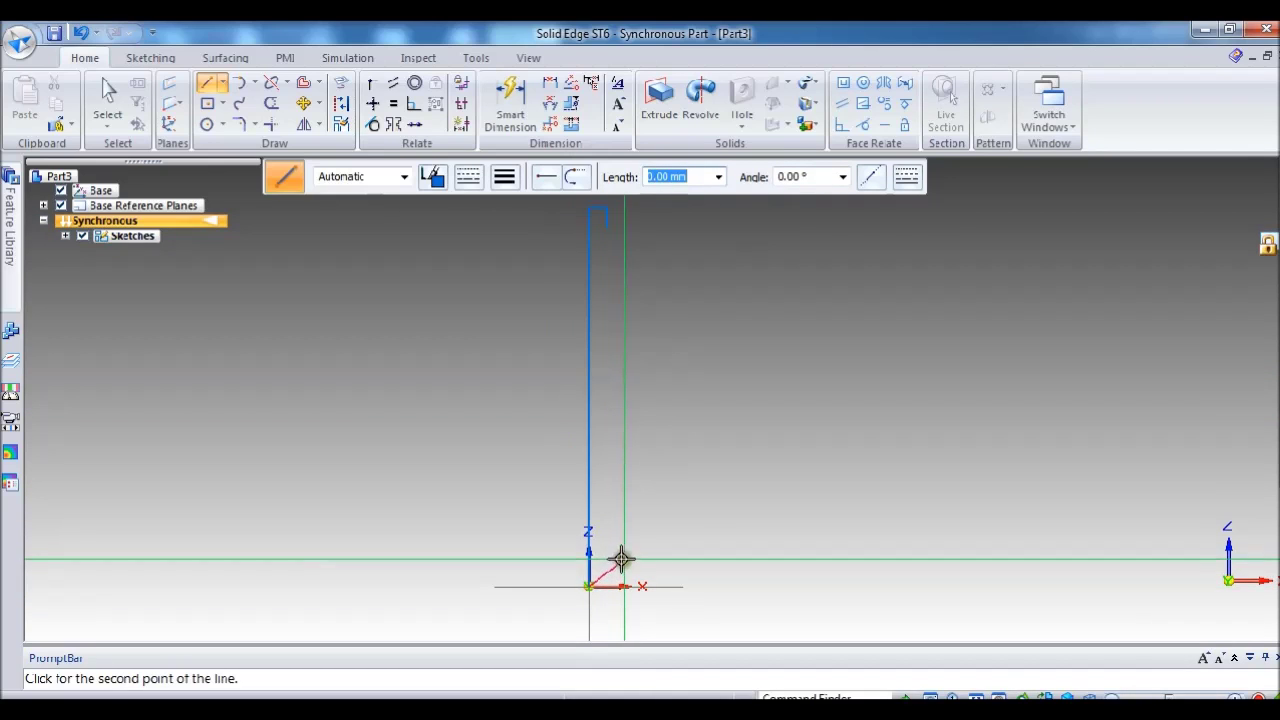
{"action": "type", "text": "19"}
{"action": "key", "text": "Tab"}
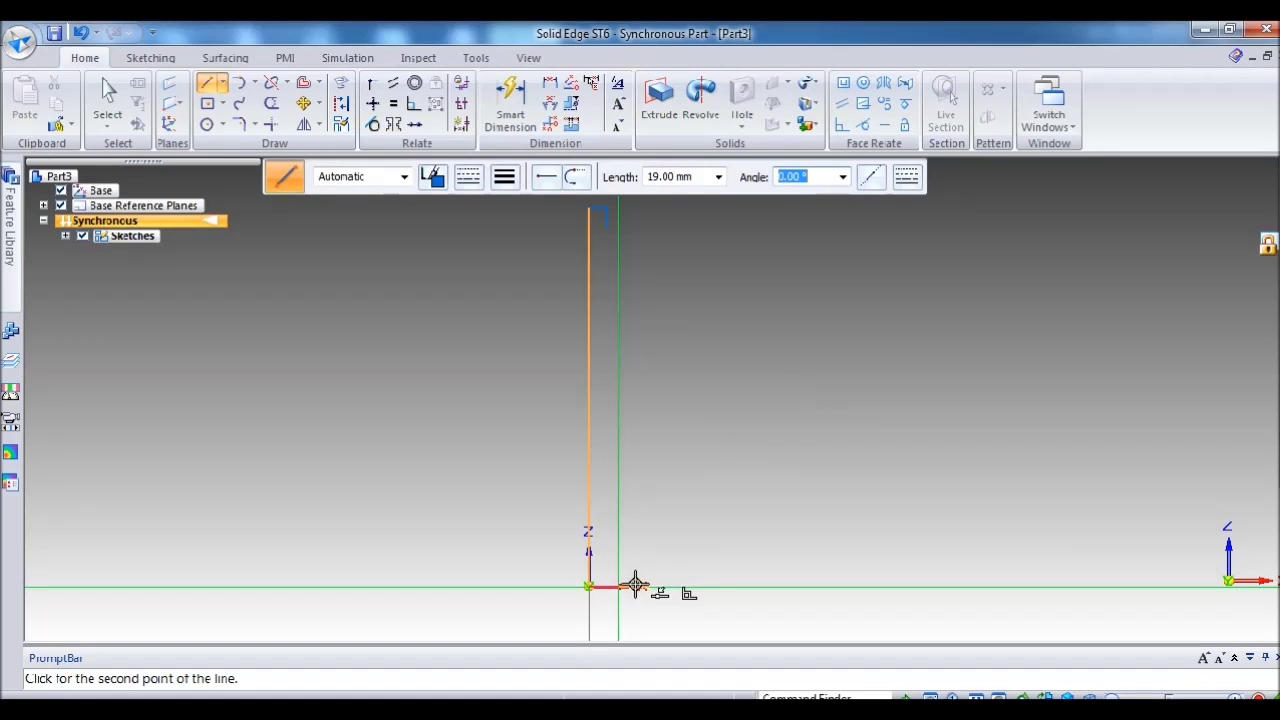
{"action": "key", "text": "Tab"}
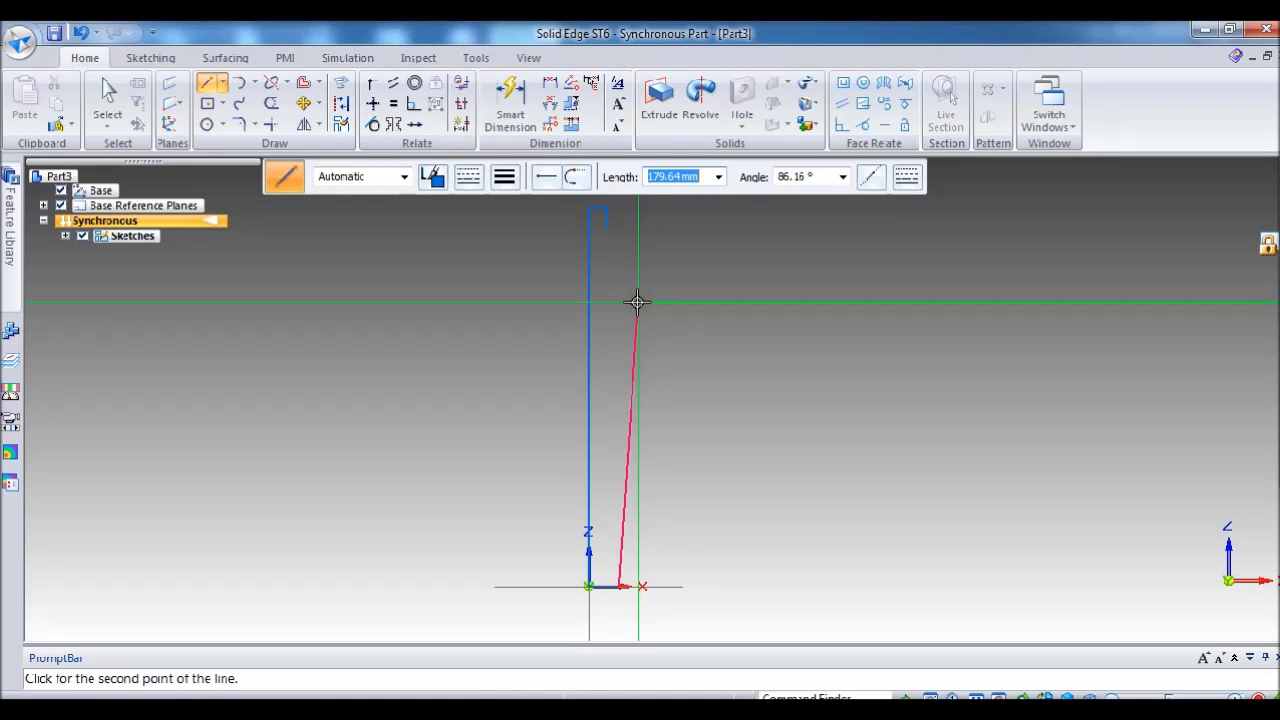
{"action": "key", "text": "Escape"}
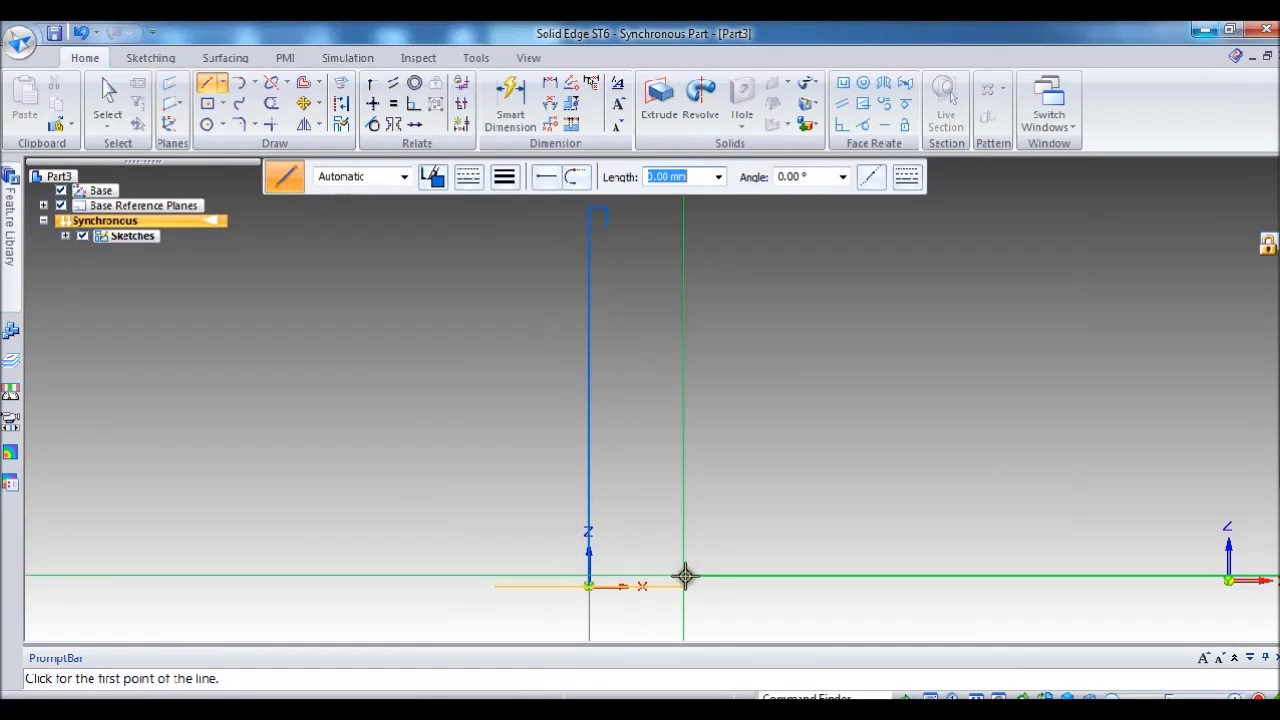
Draw a vertical line upward from the free end of the 19 mm line, with its length set to 240-83+3.
{"action": "scroll", "coordinate": [635, 575], "scroll_direction": "up", "scroll_amount": 2}
{"action": "scroll", "coordinate": [632, 589], "scroll_direction": "up", "scroll_amount": 2}
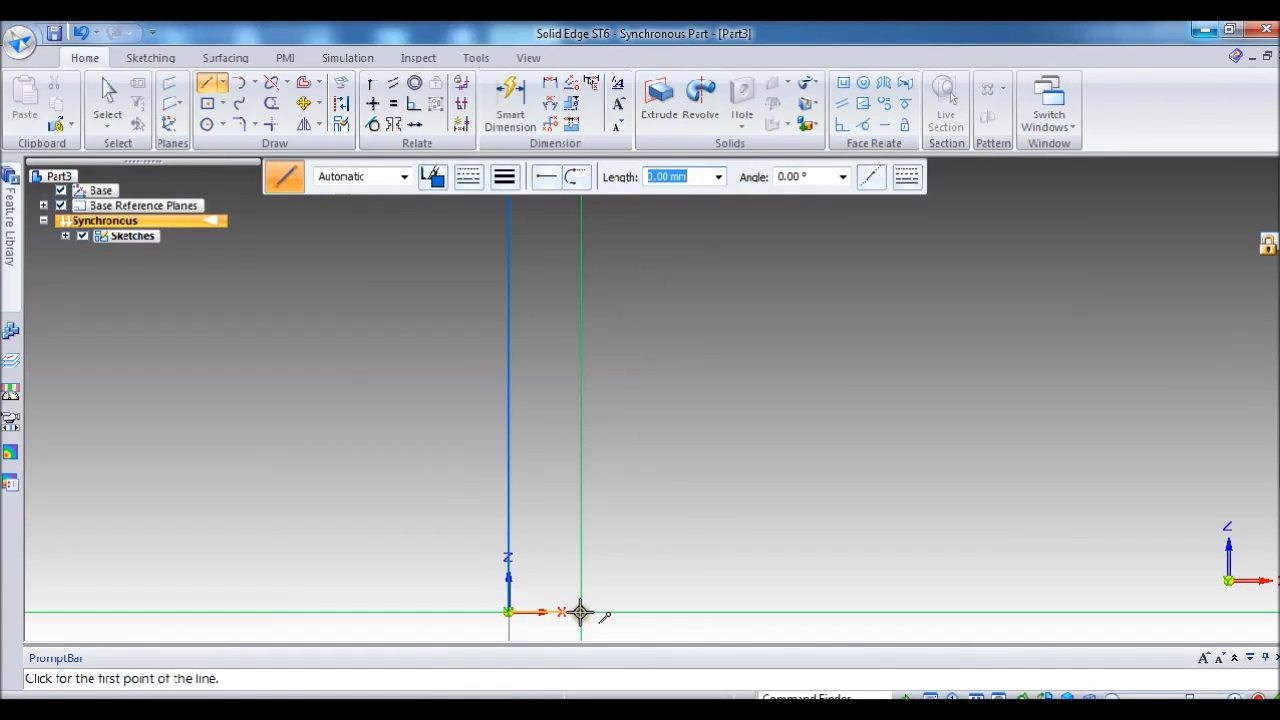
{"action": "left_click", "coordinate": [581, 611]}
{"action": "type", "text": "240-83"}
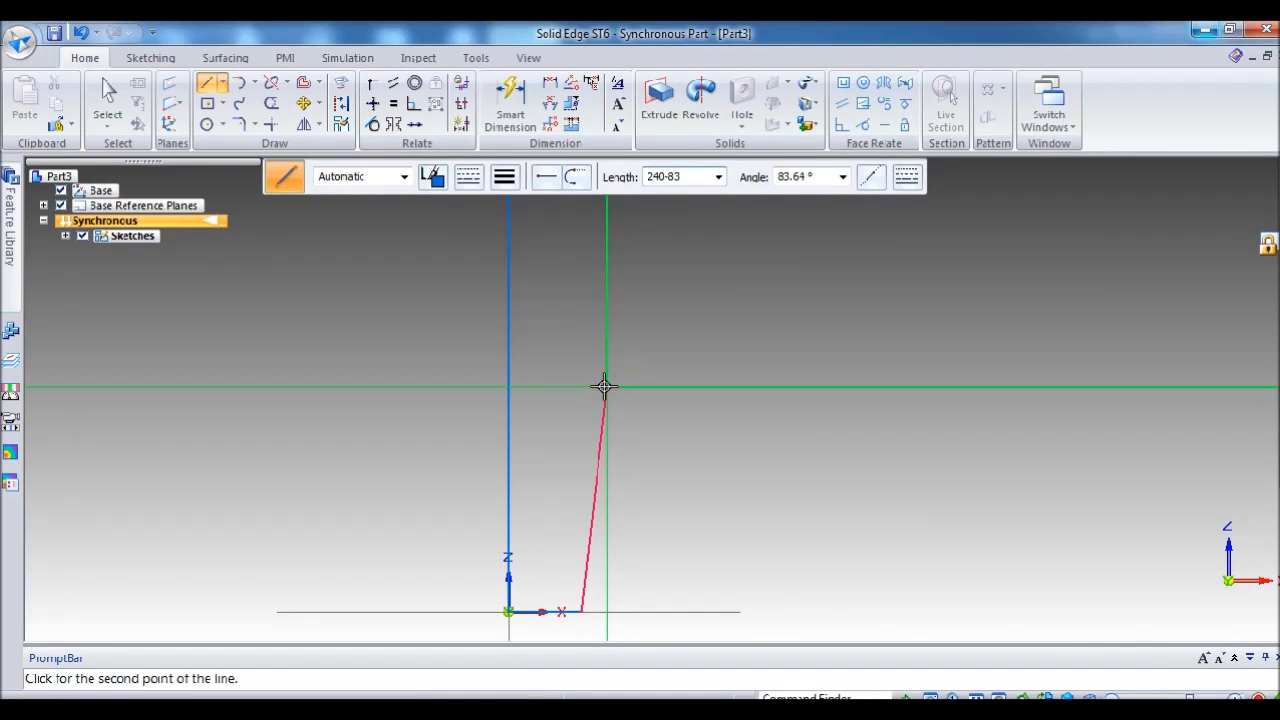
{"action": "type", "text": "+3"}
{"action": "key", "text": "Tab"}
{"action": "scroll", "coordinate": [619, 241], "scroll_direction": "up", "scroll_amount": 3}
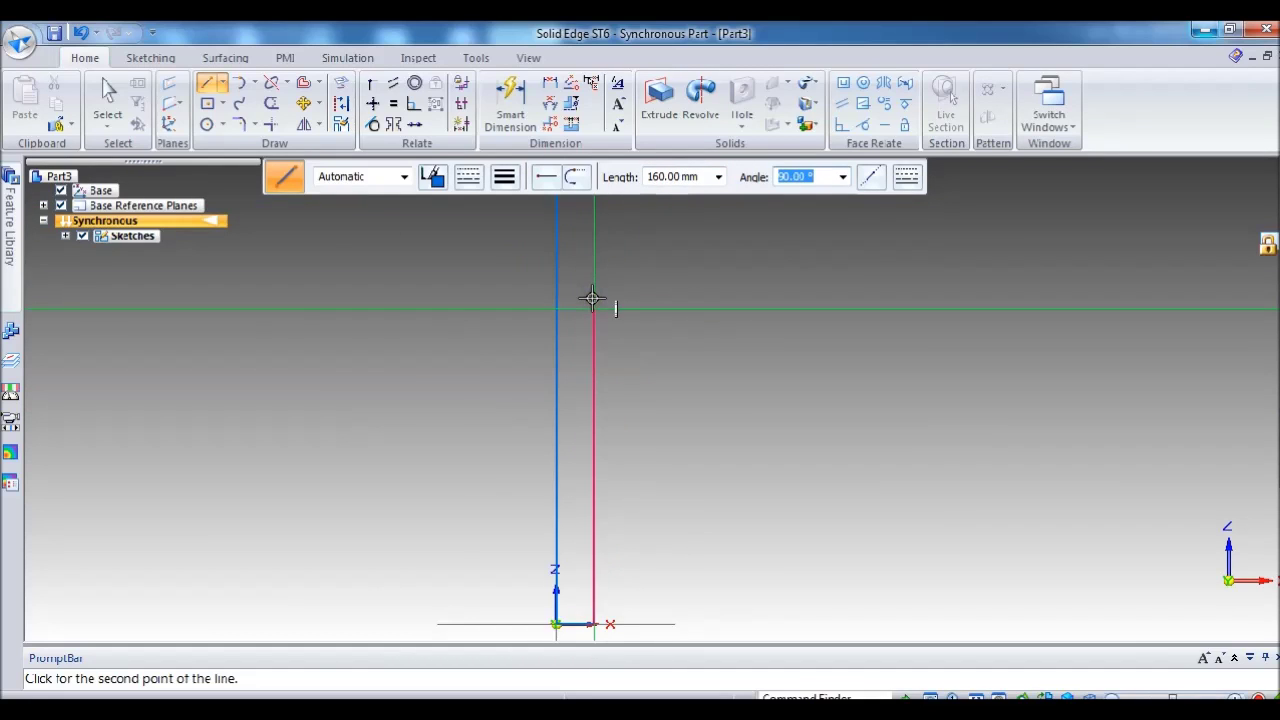
{"action": "left_click", "coordinate": [592, 298]}
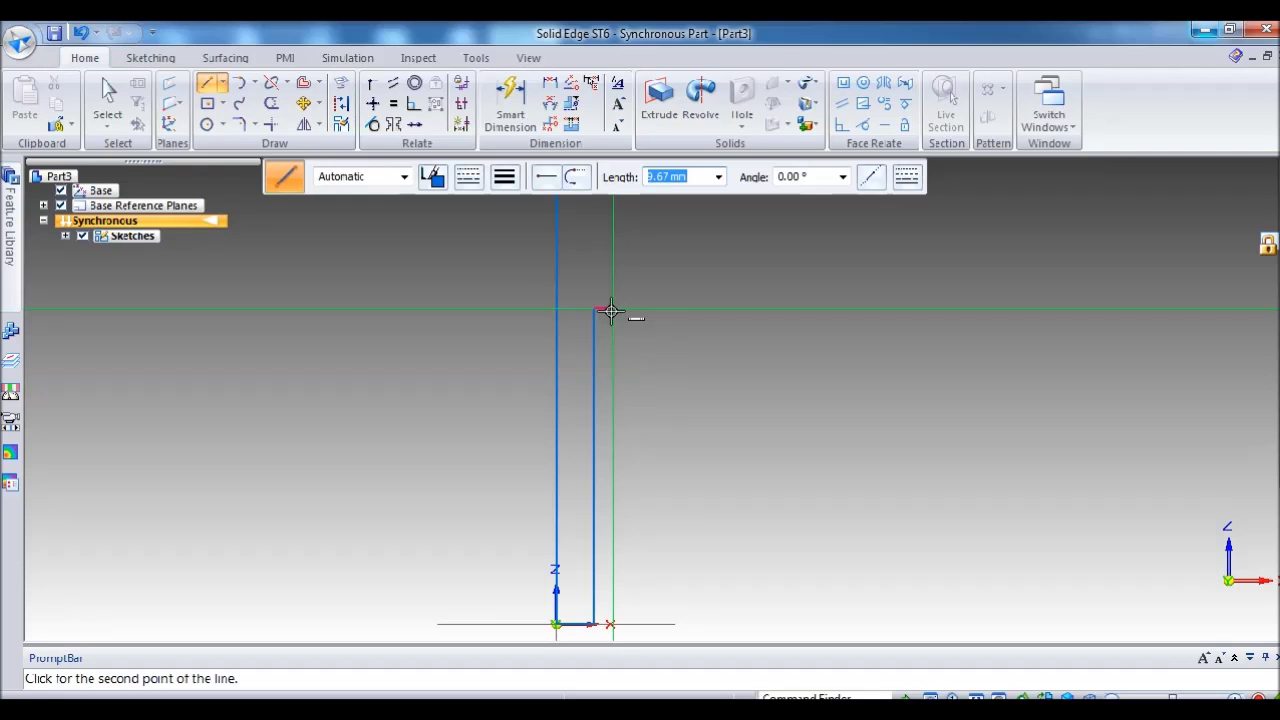
{"action": "left_click", "coordinate": [609, 308]}
Draw a horizontal line outward from the lower end of the 13 mm line, with its length set to (65-22)/2.
{"action": "scroll", "coordinate": [612, 300], "scroll_direction": "up", "scroll_amount": 3}
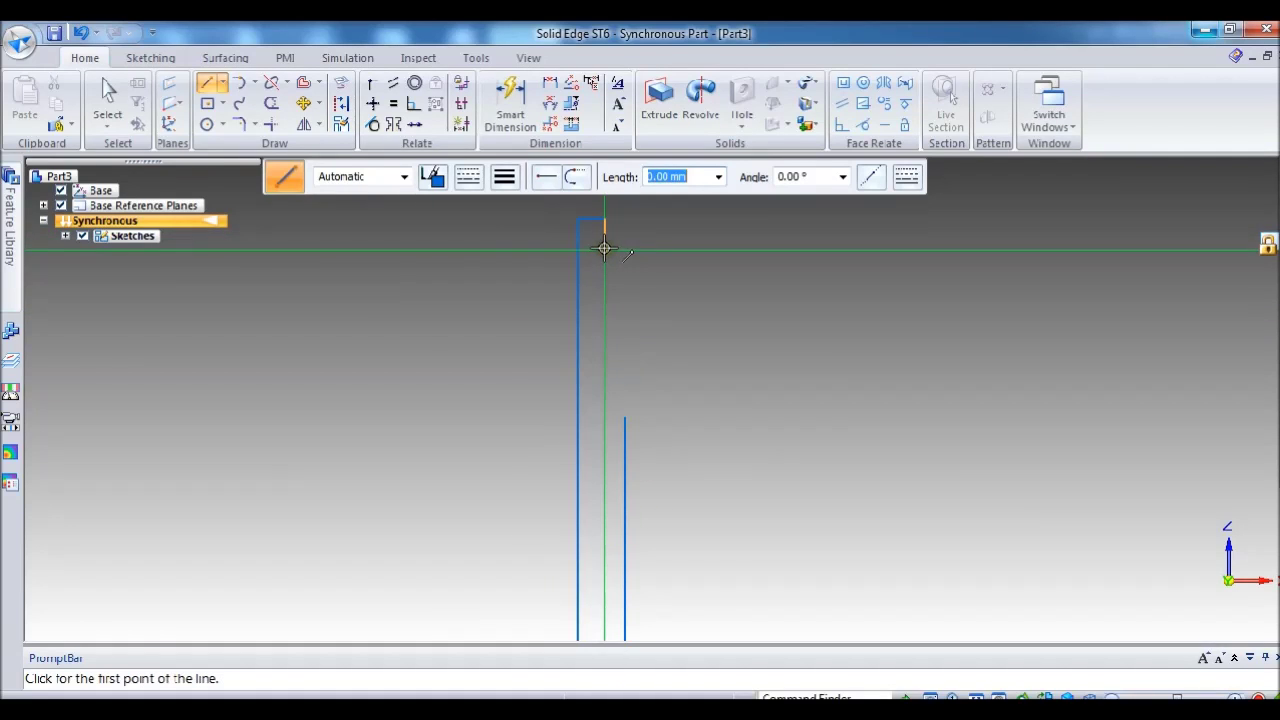
{"action": "left_click", "coordinate": [605, 249]}
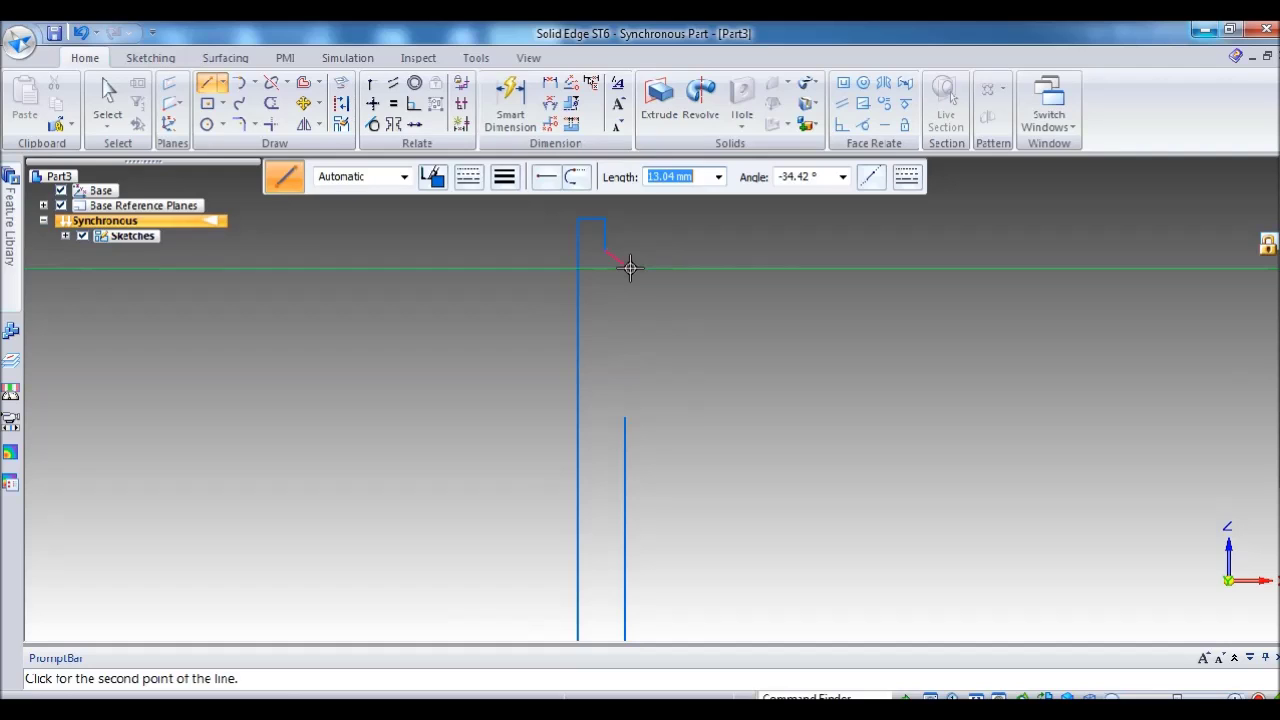
{"action": "type", "text": "55"}
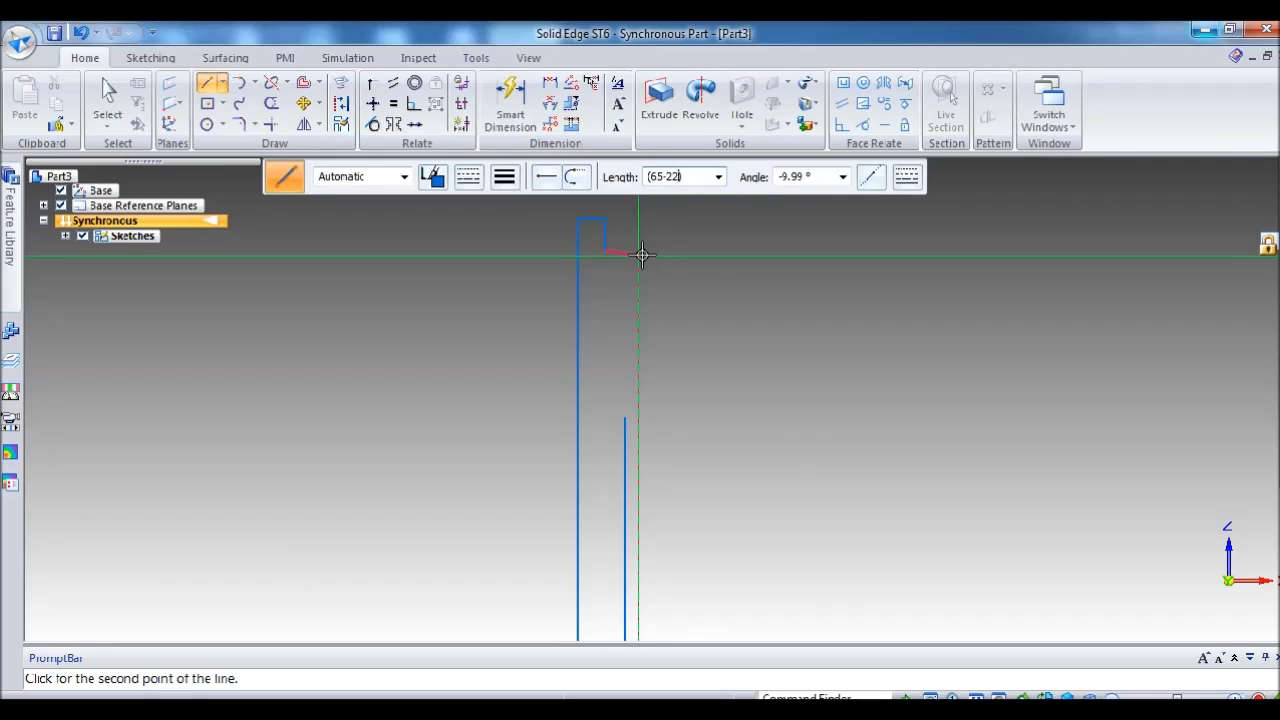
{"action": "type", "text": "2"}
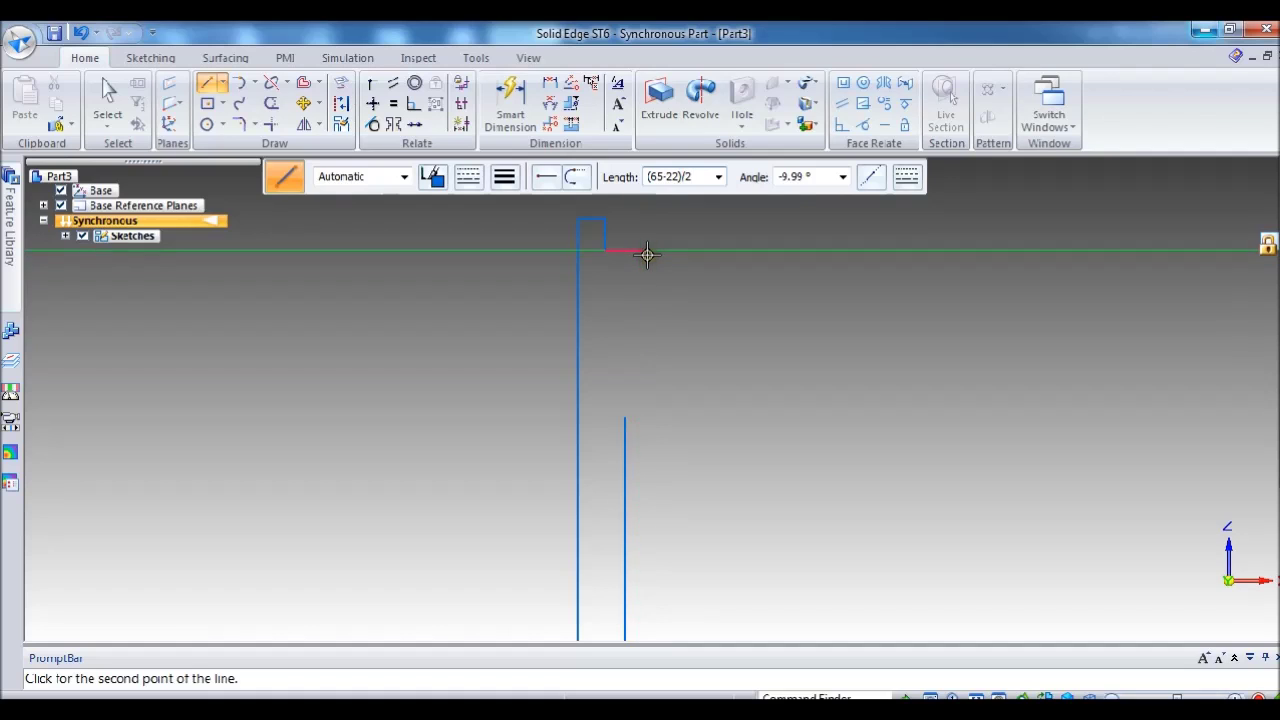
{"action": "key", "text": "Tab"}
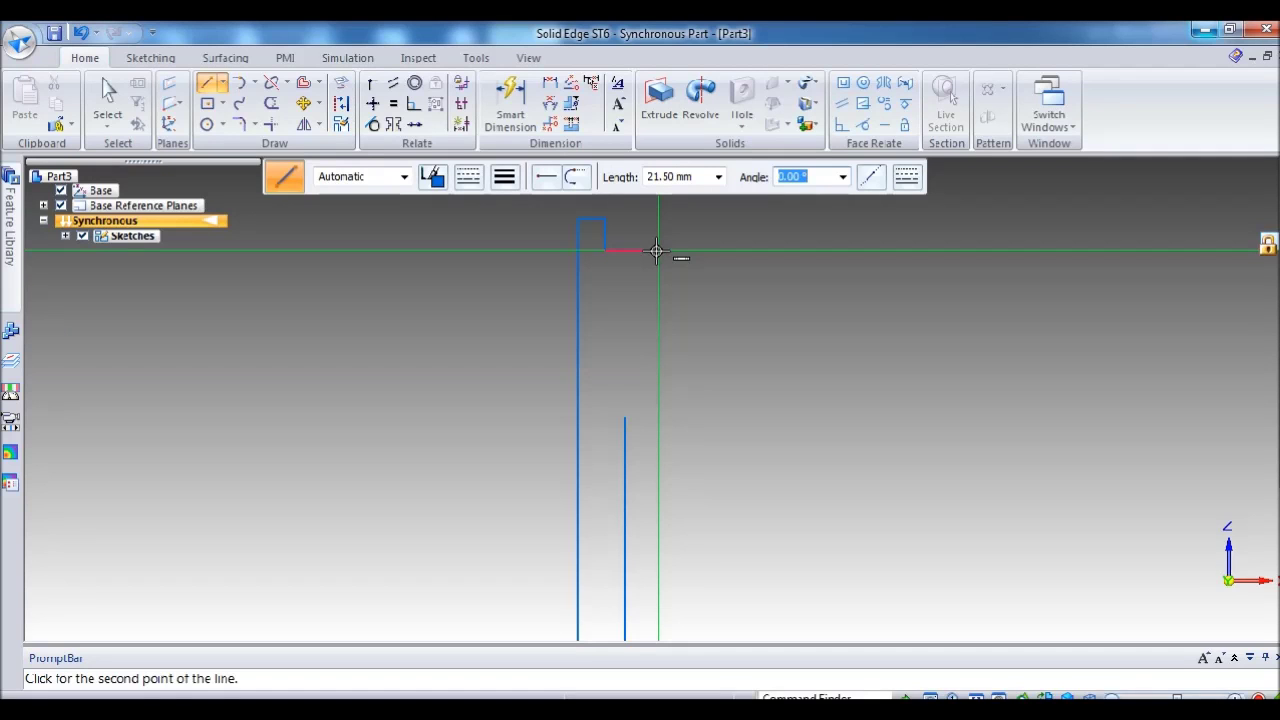
{"action": "left_click", "coordinate": [656, 250]}
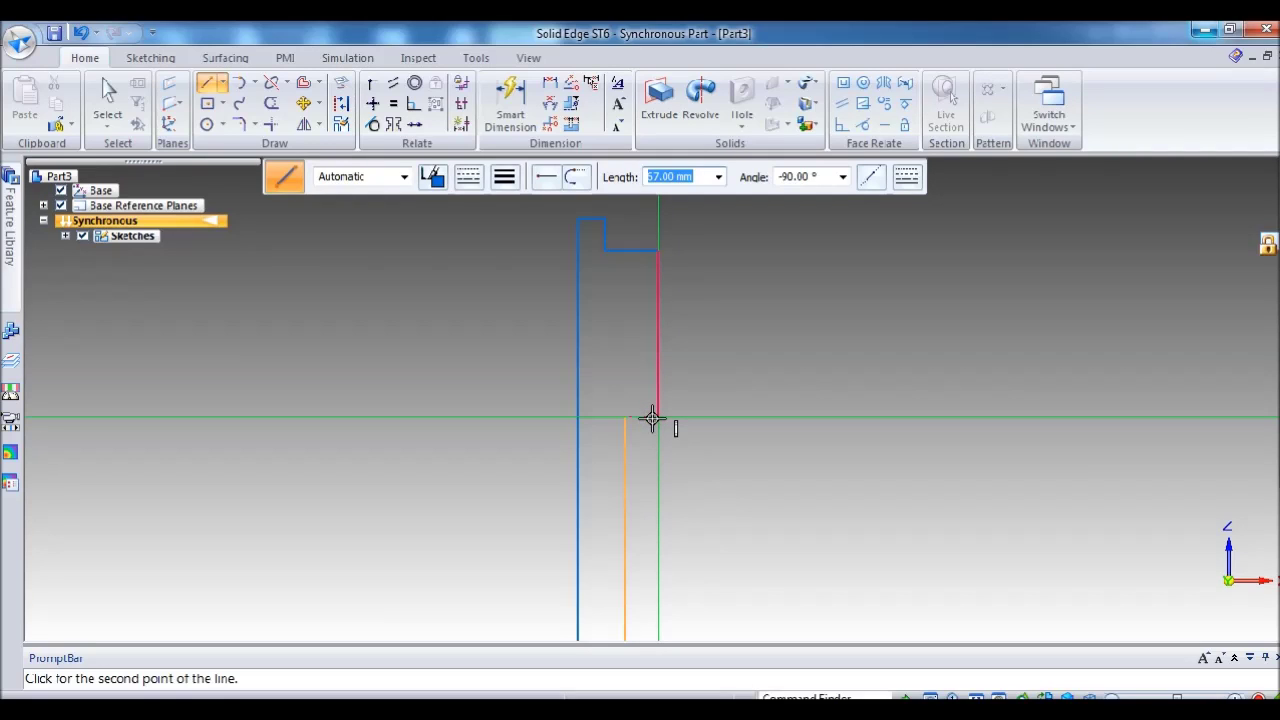
Close the profile with a 57 mm vertical line downward and a horizontal line back to the top of the 160 mm line.
{"action": "left_click", "coordinate": [645, 417]}
{"action": "left_click", "coordinate": [621, 416]}
{"action": "scroll", "coordinate": [709, 349], "scroll_direction": "down", "scroll_amount": 4}
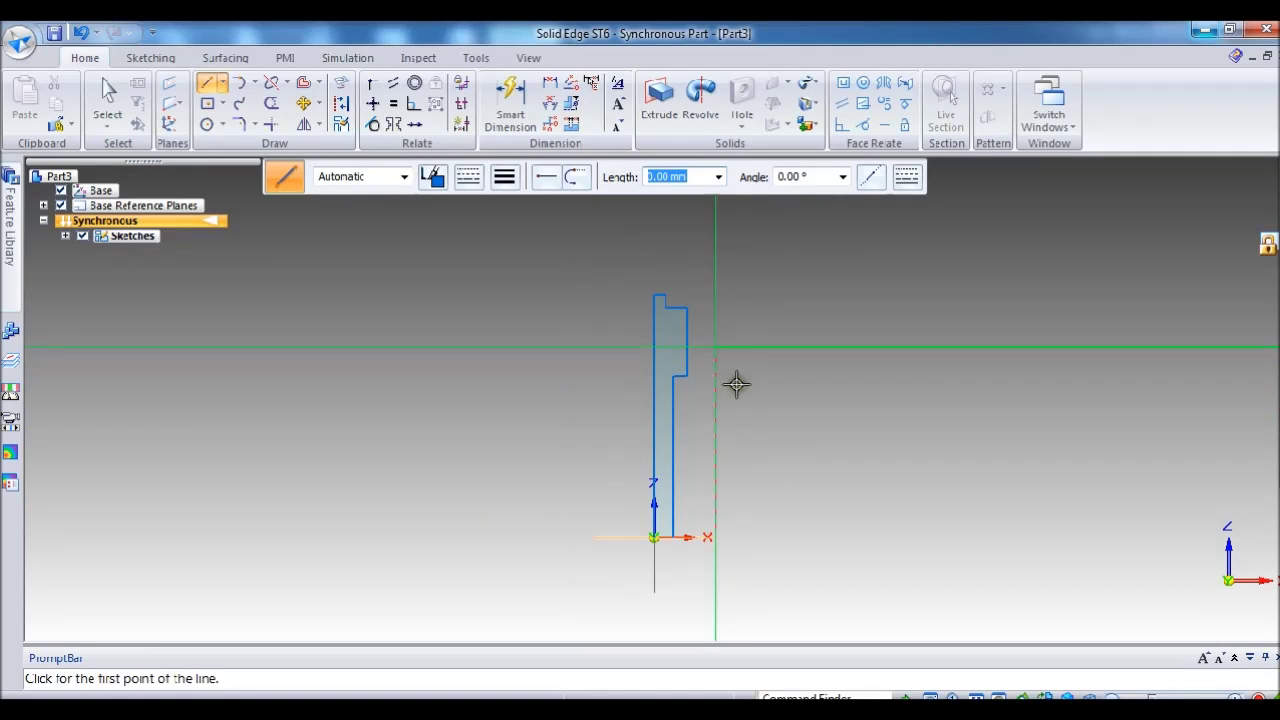
Revolve the closed profile 360° about its 240 mm vertical line.
{"action": "scroll", "coordinate": [743, 509], "scroll_direction": "up", "scroll_amount": 2}
{"action": "left_click", "coordinate": [700, 96]}
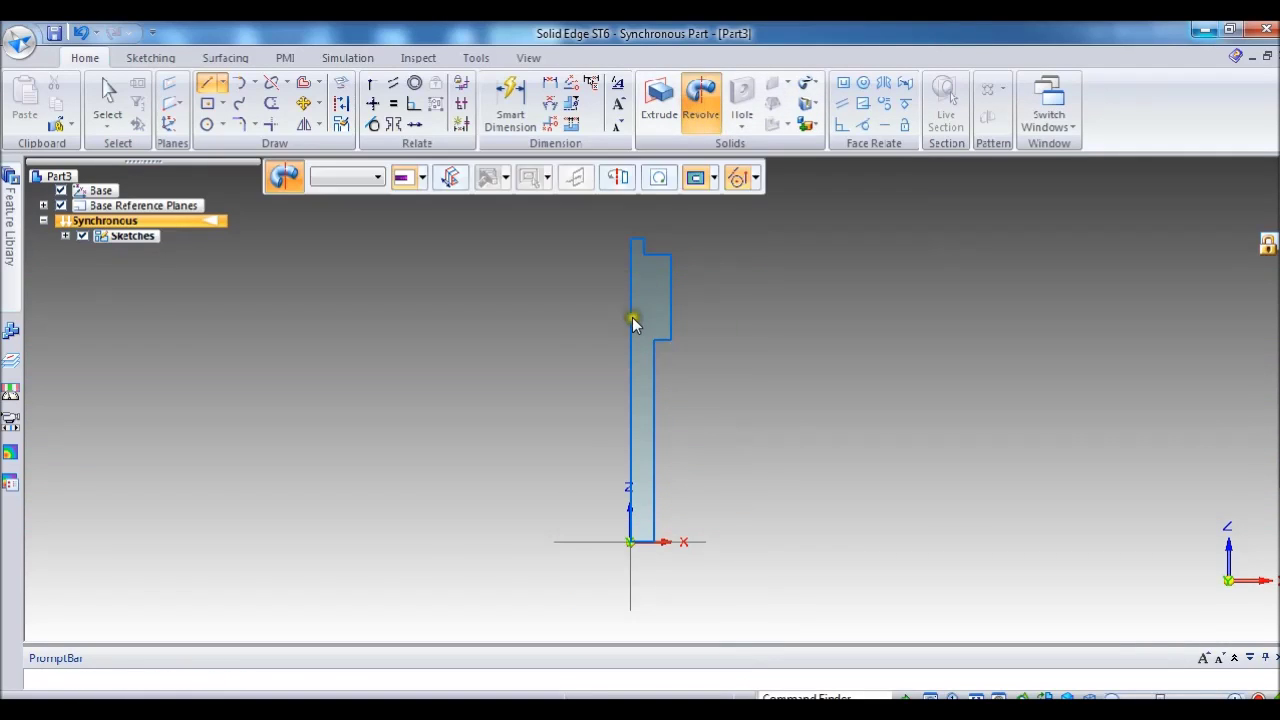
{"action": "left_click", "coordinate": [631, 332]}
{"action": "right_click", "coordinate": [623, 508]}
{"action": "left_click", "coordinate": [628, 457]}
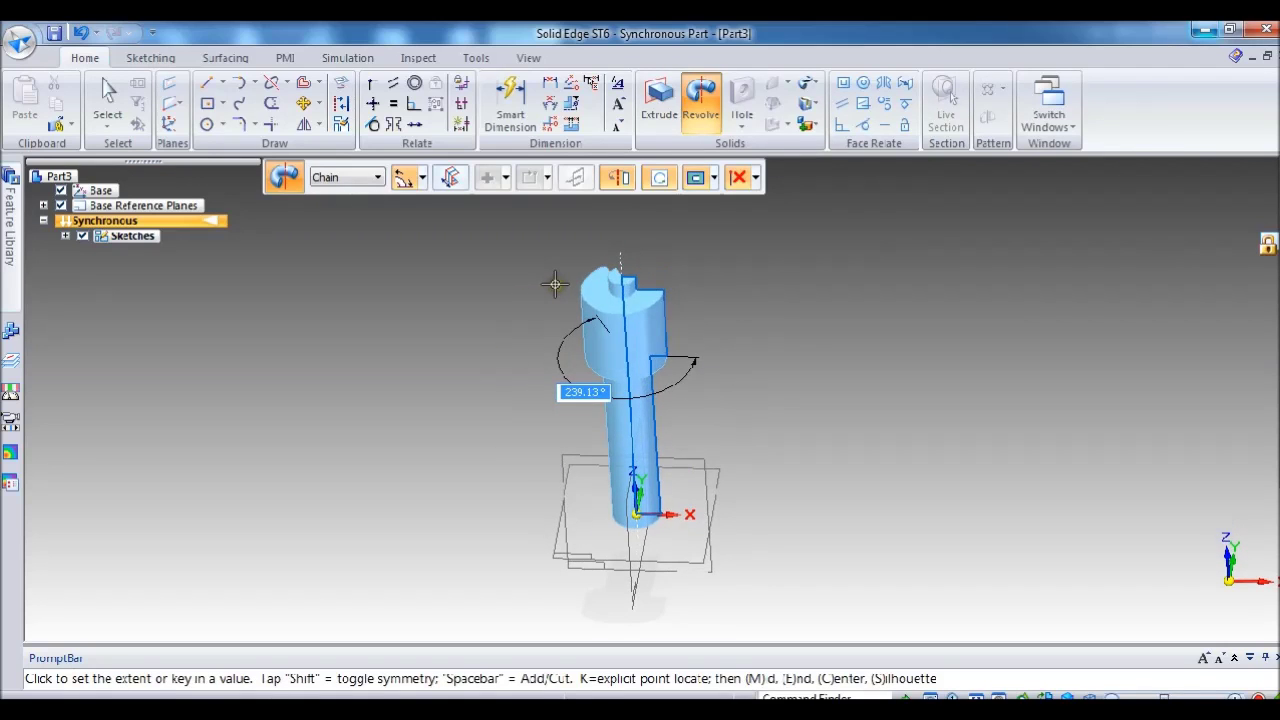
{"action": "type", "text": "360"}
{"action": "key", "text": "Return"}
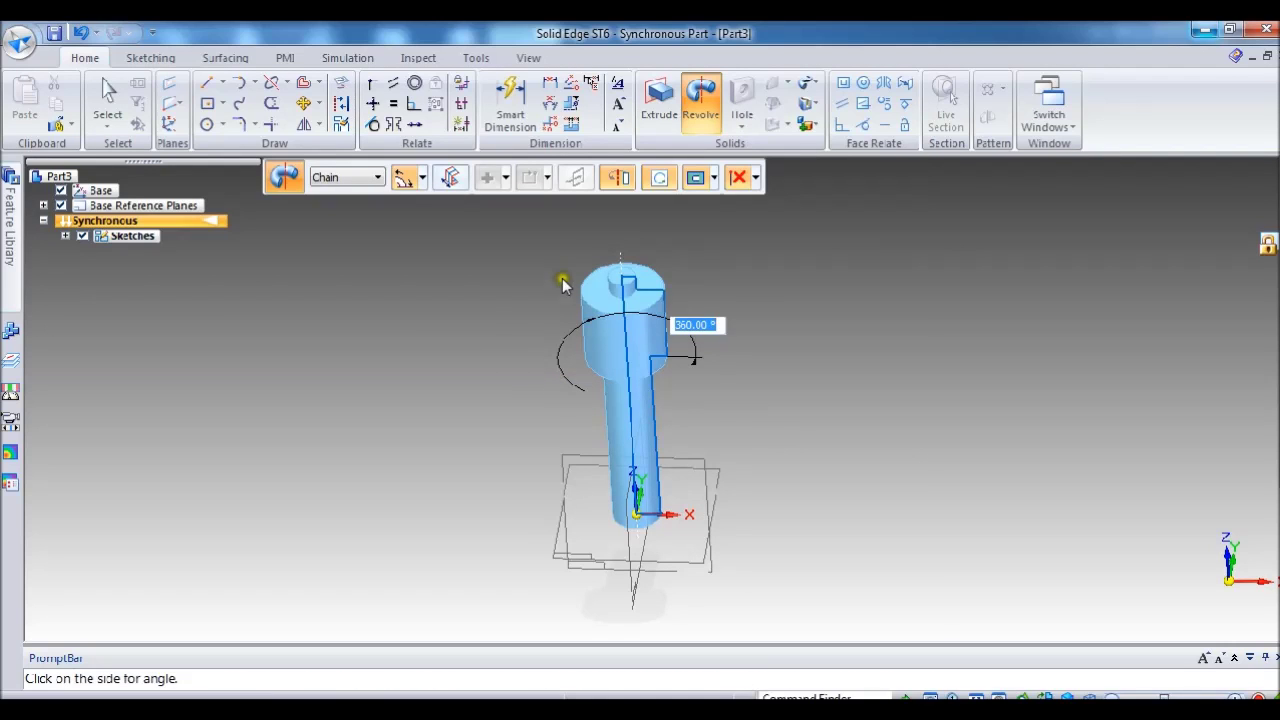
{"action": "left_click", "coordinate": [809, 244]}
{"action": "right_click", "coordinate": [823, 265]}
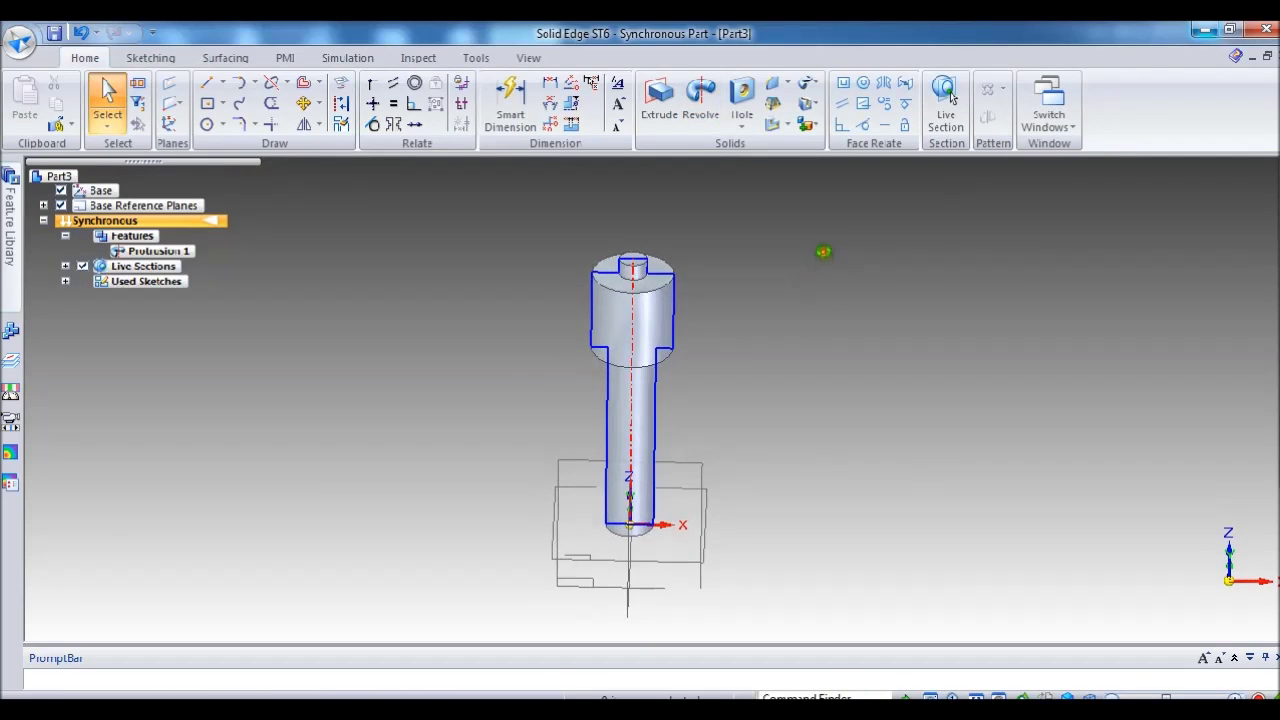
Apply a 10 mm equal-setback chamfer to the lower outer edge of the large cylinder.
{"action": "middle_click_drag", "start_coordinate": [823, 287], "coordinate": [803, 305]}
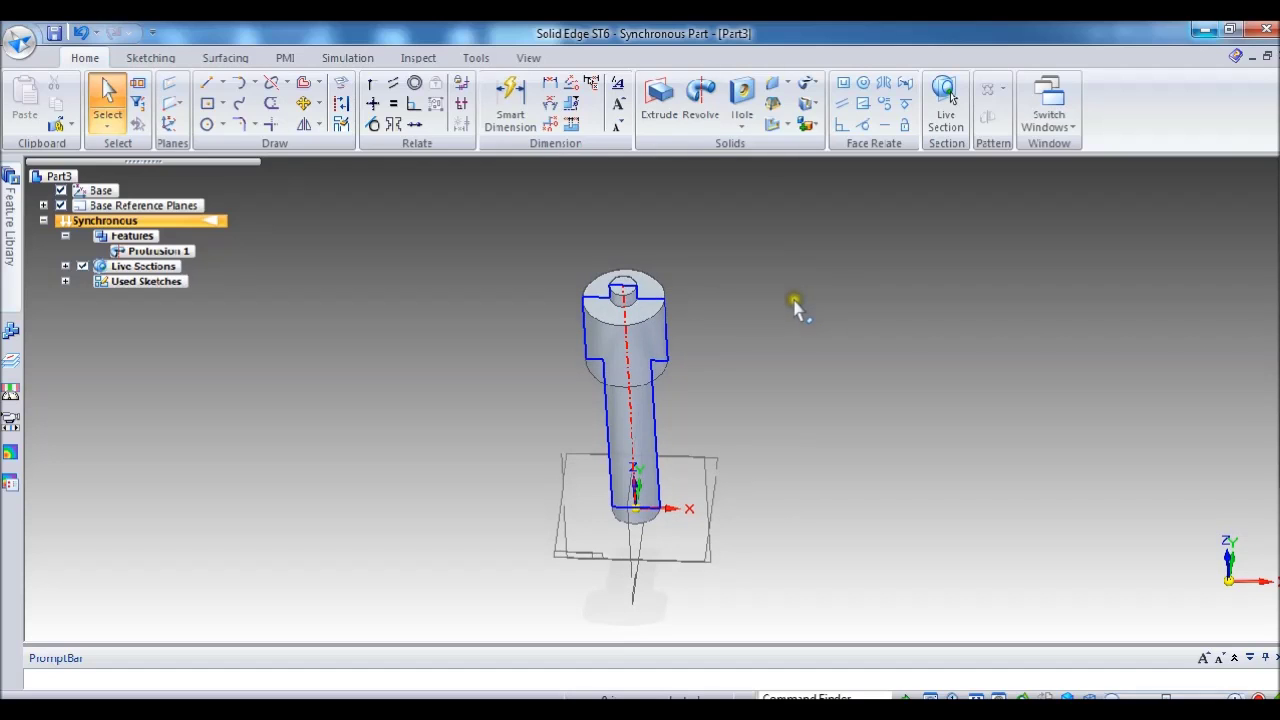
{"action": "middle_click_drag", "start_coordinate": [790, 311], "coordinate": [703, 309]}
{"action": "scroll", "coordinate": [666, 337], "scroll_direction": "up", "scroll_amount": 5}
{"action": "middle_click_drag", "start_coordinate": [678, 368], "coordinate": [749, 234]}
{"action": "left_click", "coordinate": [787, 88]}
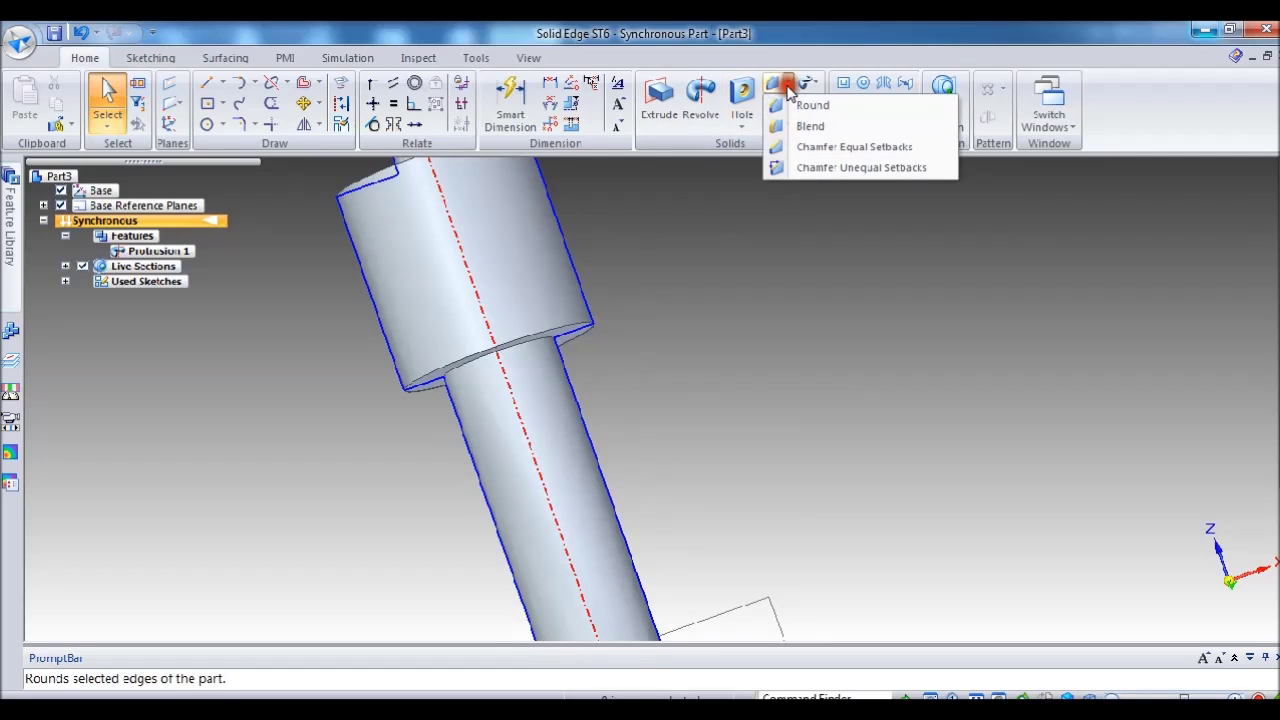
{"action": "left_click", "coordinate": [815, 147]}
{"action": "left_click", "coordinate": [534, 333]}
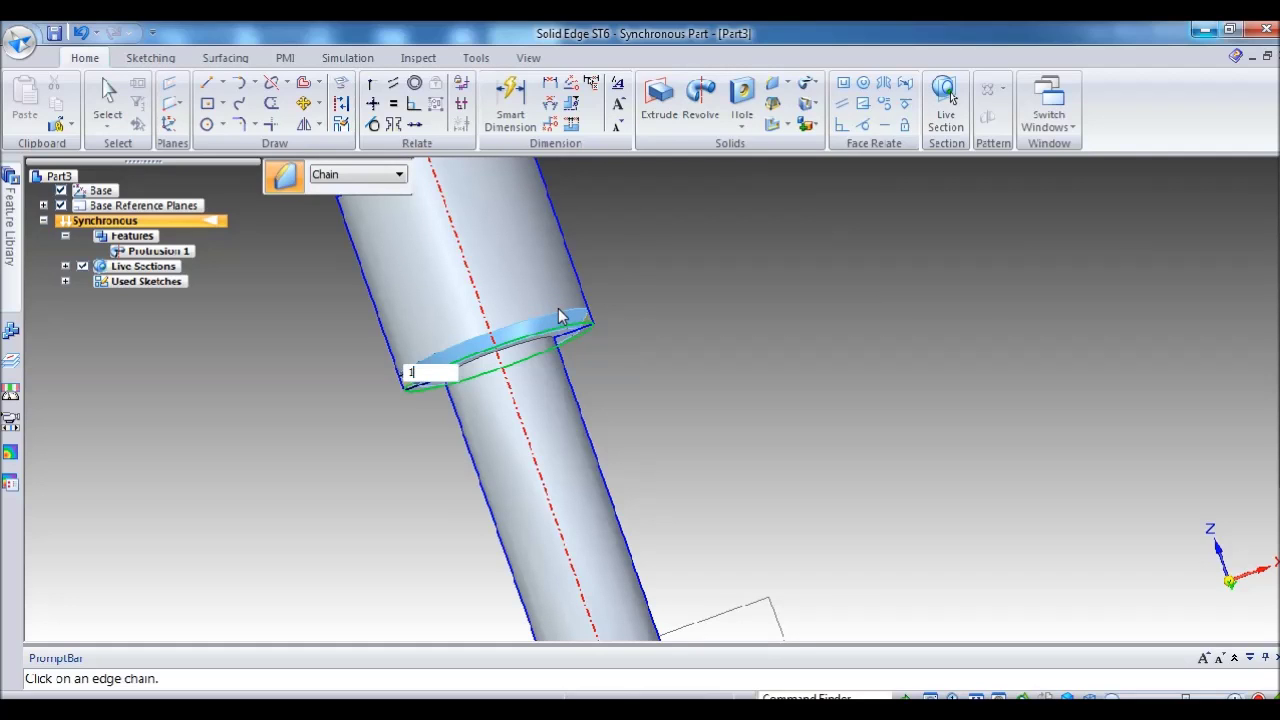
{"action": "type", "text": "10"}
{"action": "key", "text": "Return"}
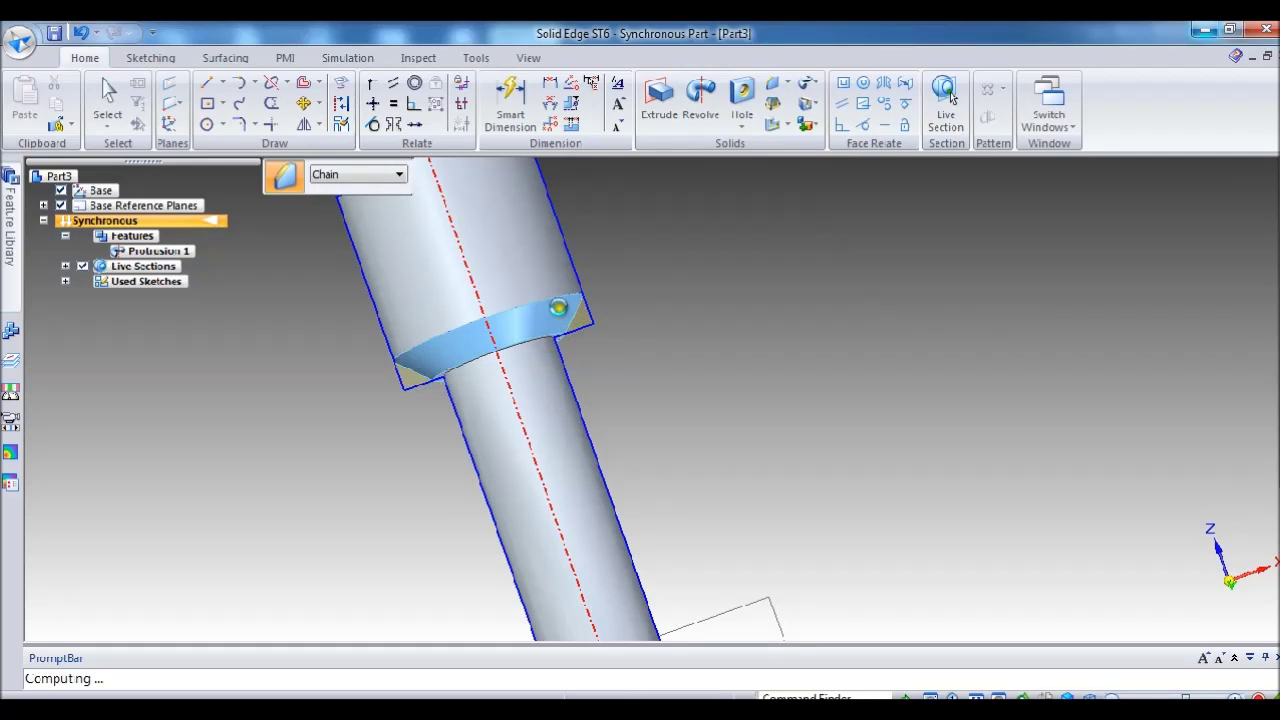
Apply a 10 mm chamfer to the upper outer edge of the large cylinder and finish the command.
{"action": "mouse_move", "coordinate": [697, 322]}
{"action": "middle_mouse_down"}
{"action": "mouse_move", "coordinate": [771, 394]}
{"action": "mouse_move", "coordinate": [531, 240]}
{"action": "middle_mouse_up"}
{"action": "left_click", "coordinate": [558, 258]}
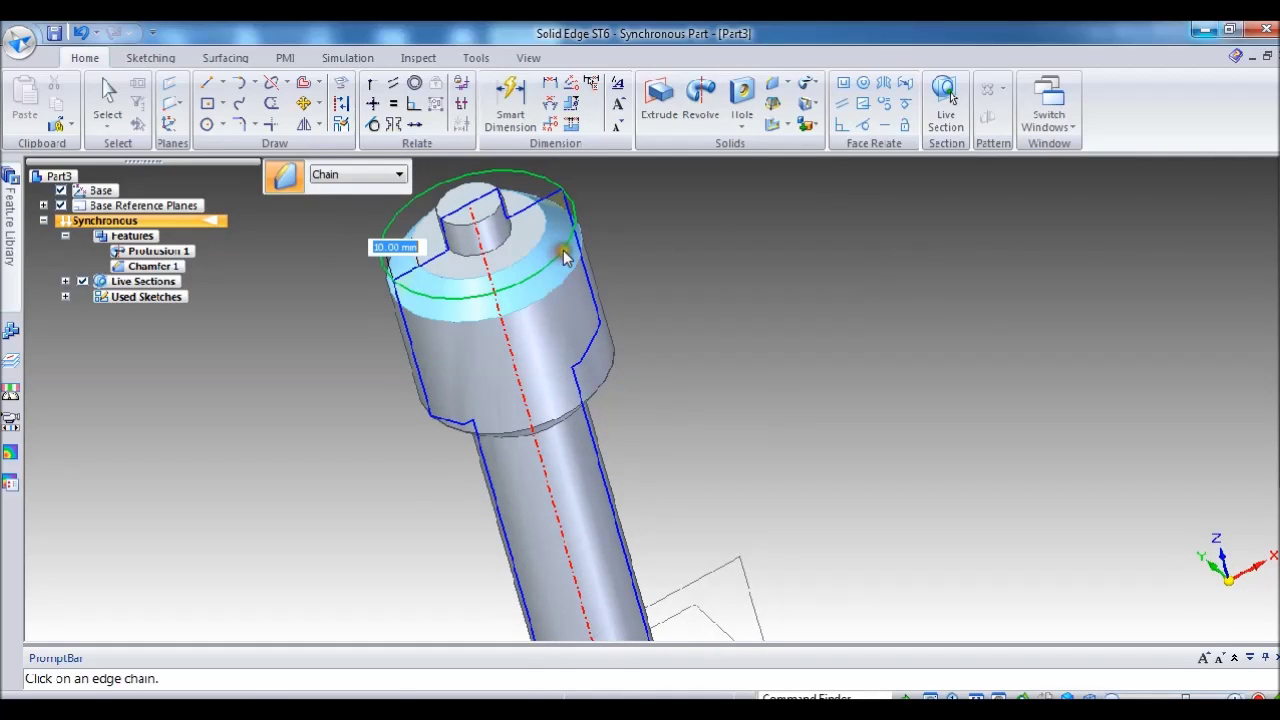
{"action": "left_click", "coordinate": [658, 232]}
{"action": "left_click", "coordinate": [108, 95]}
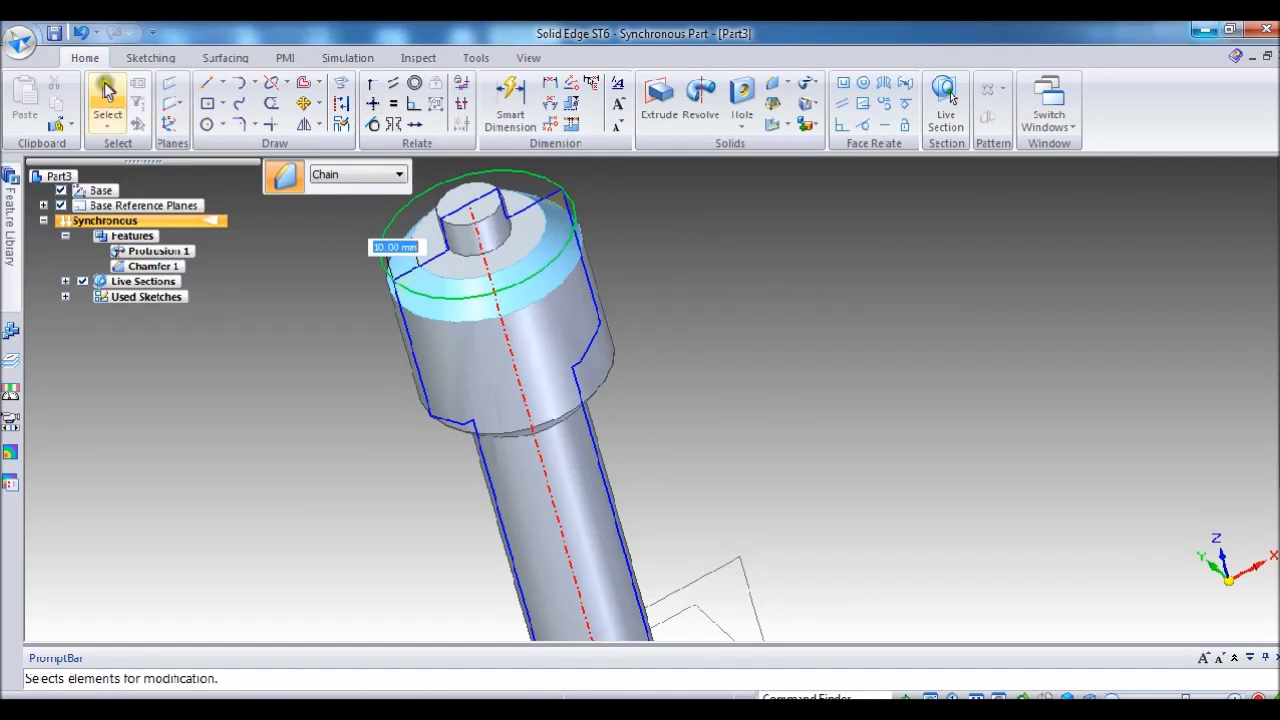
{"action": "middle_click_drag", "start_coordinate": [820, 317], "coordinate": [997, 238]}
{"action": "scroll", "coordinate": [1066, 286], "scroll_direction": "down", "scroll_amount": 3}
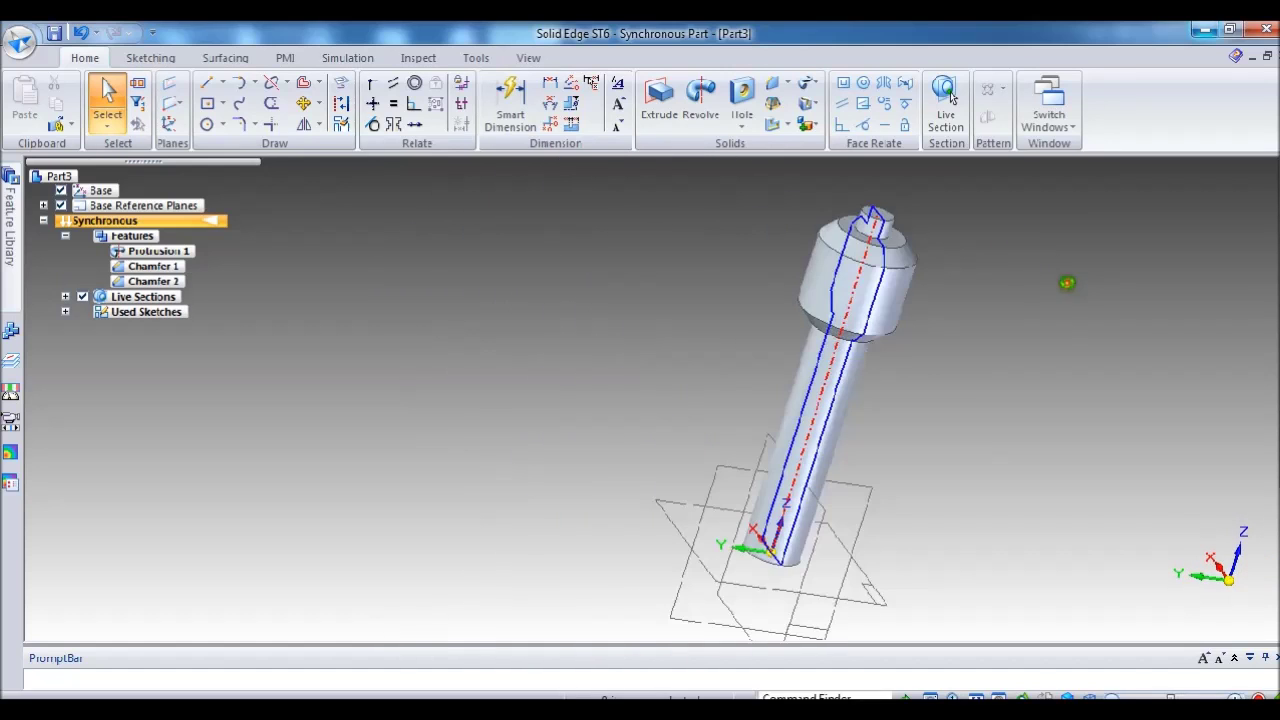
{"action": "middle_click_drag", "start_coordinate": [1066, 286], "coordinate": [885, 480]}
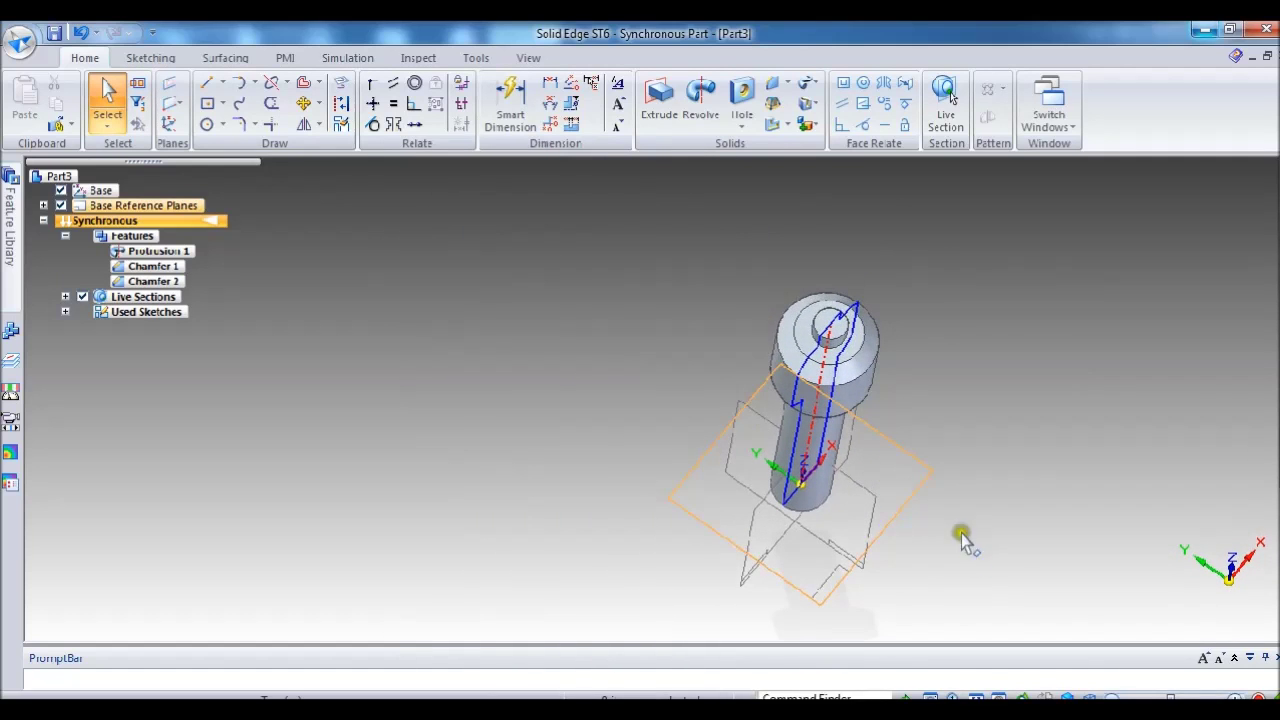
Show the part in the top view and lock the sketch plane to the small cylinder's end face.
{"action": "left_click", "coordinate": [1057, 697]}
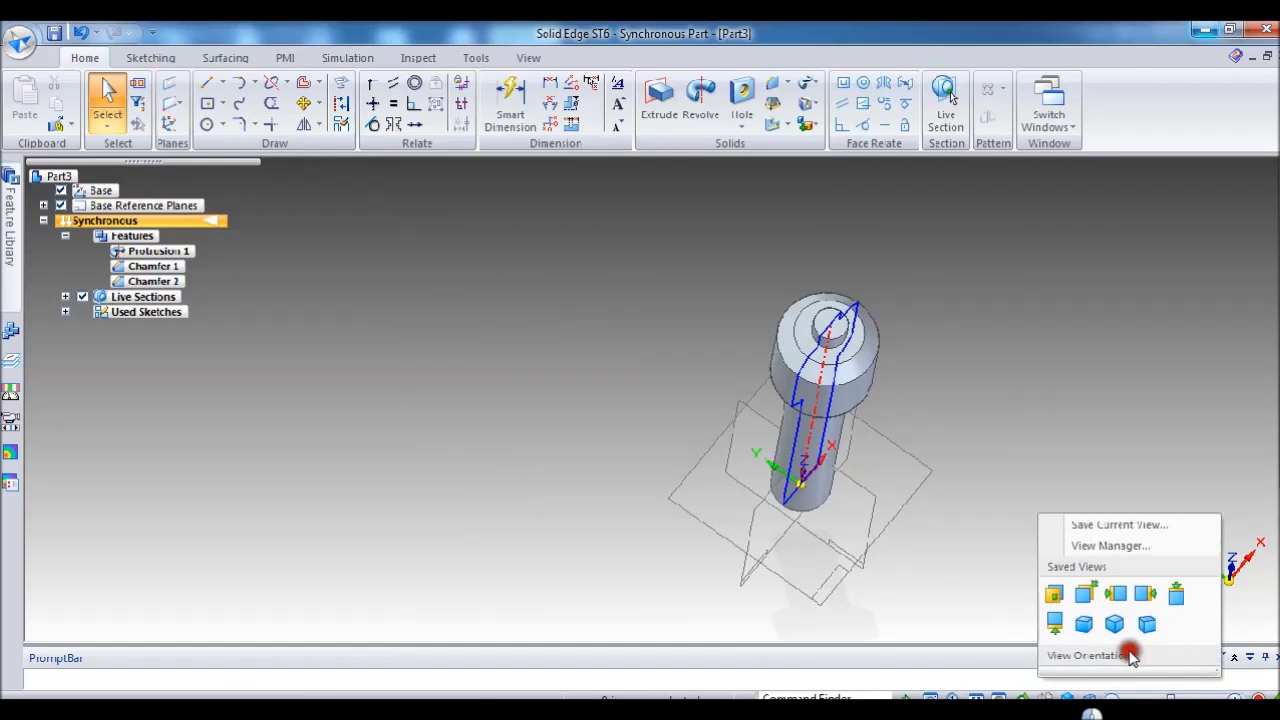
{"action": "left_click", "coordinate": [1177, 594]}
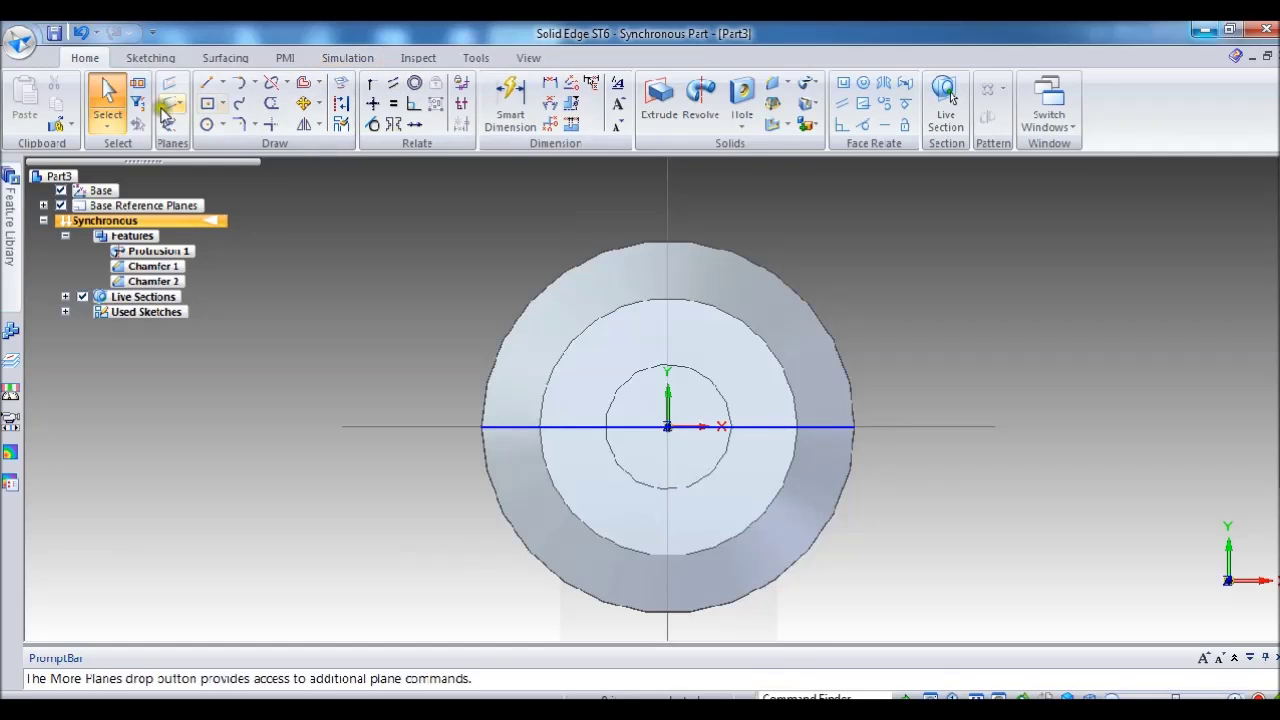
{"action": "left_click", "coordinate": [206, 82]}
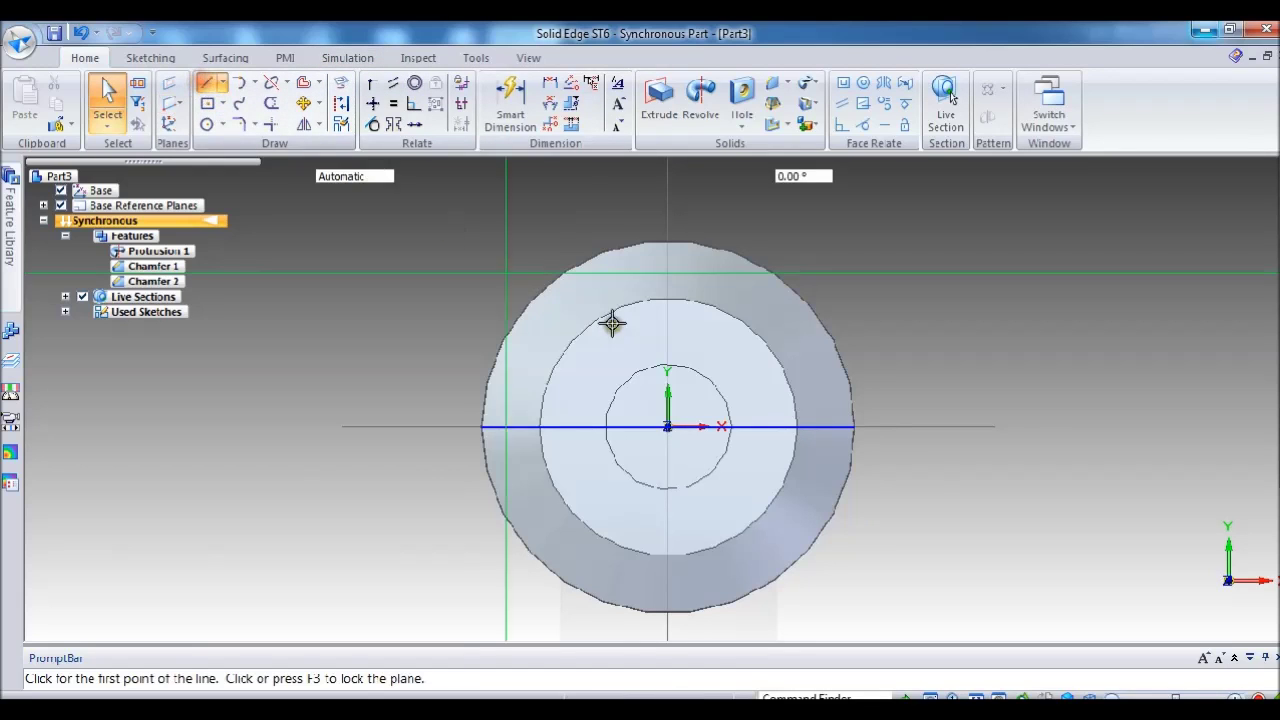
{"action": "left_click", "coordinate": [662, 378]}
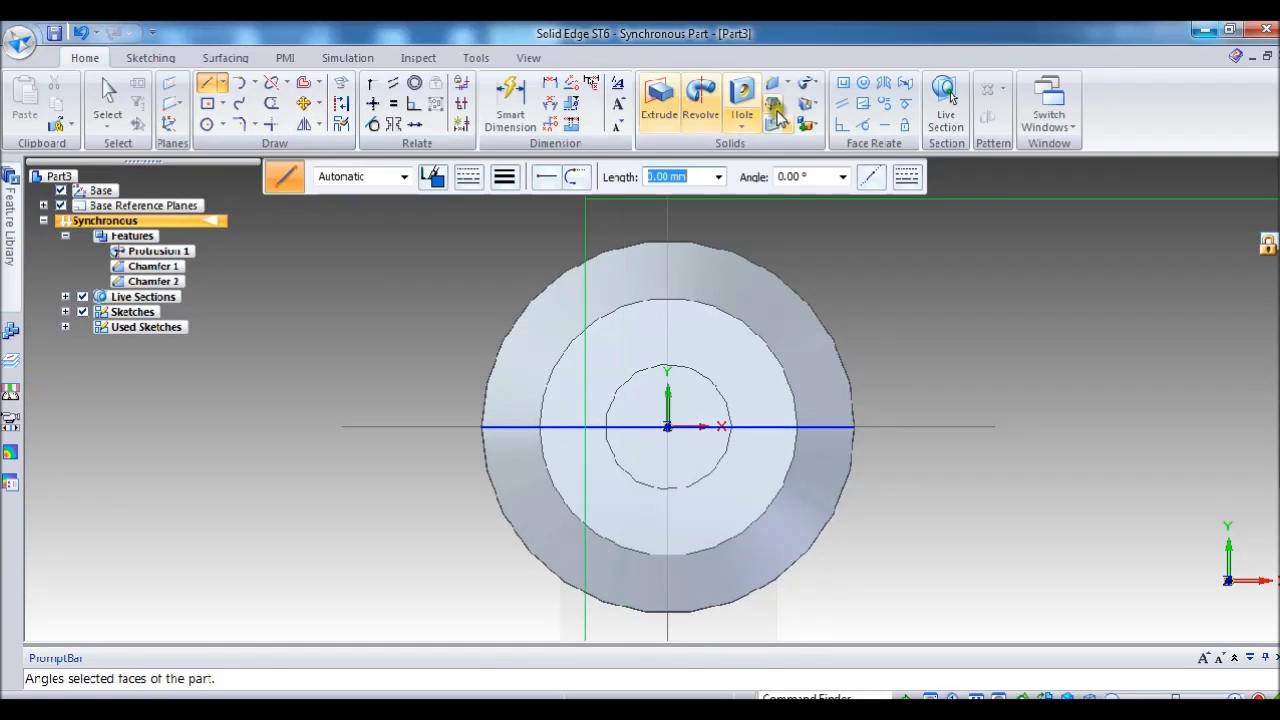
Configure a threaded hole with a standard M12 thread and a finite thread extent of 35 mm.
{"action": "left_click", "coordinate": [741, 125]}
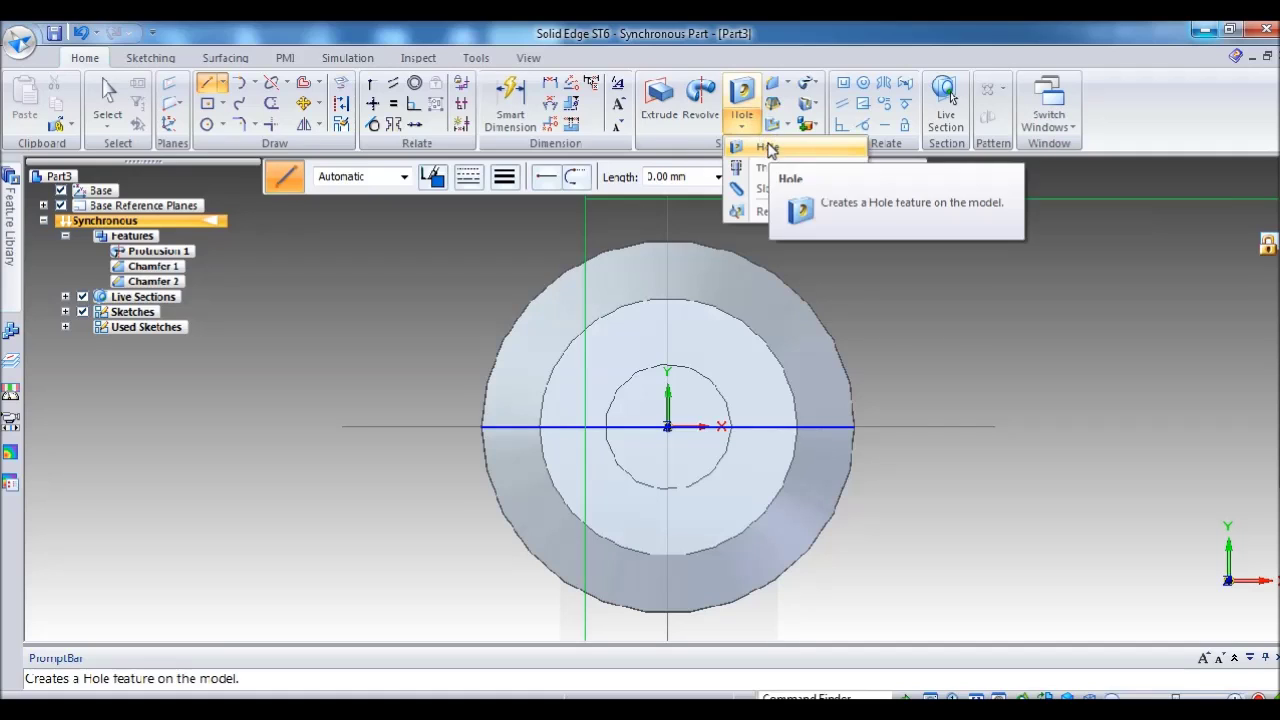
{"action": "left_click", "coordinate": [768, 148]}
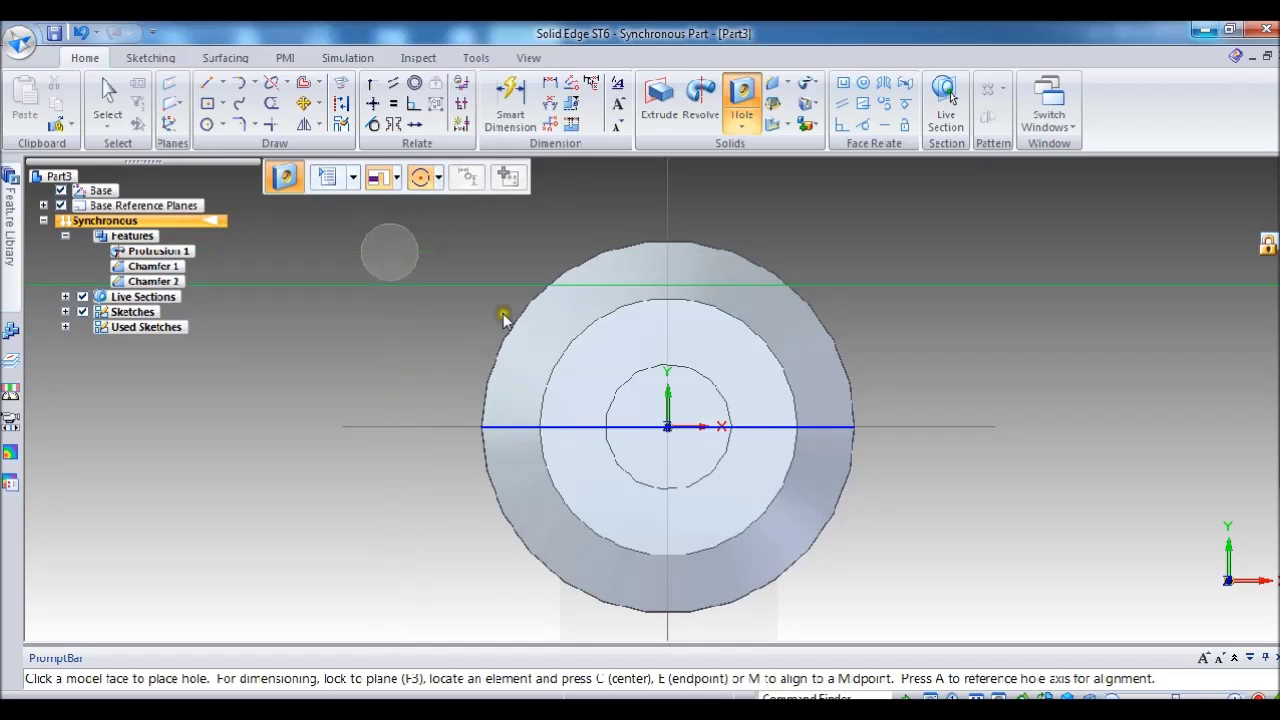
{"action": "left_click", "coordinate": [570, 329]}
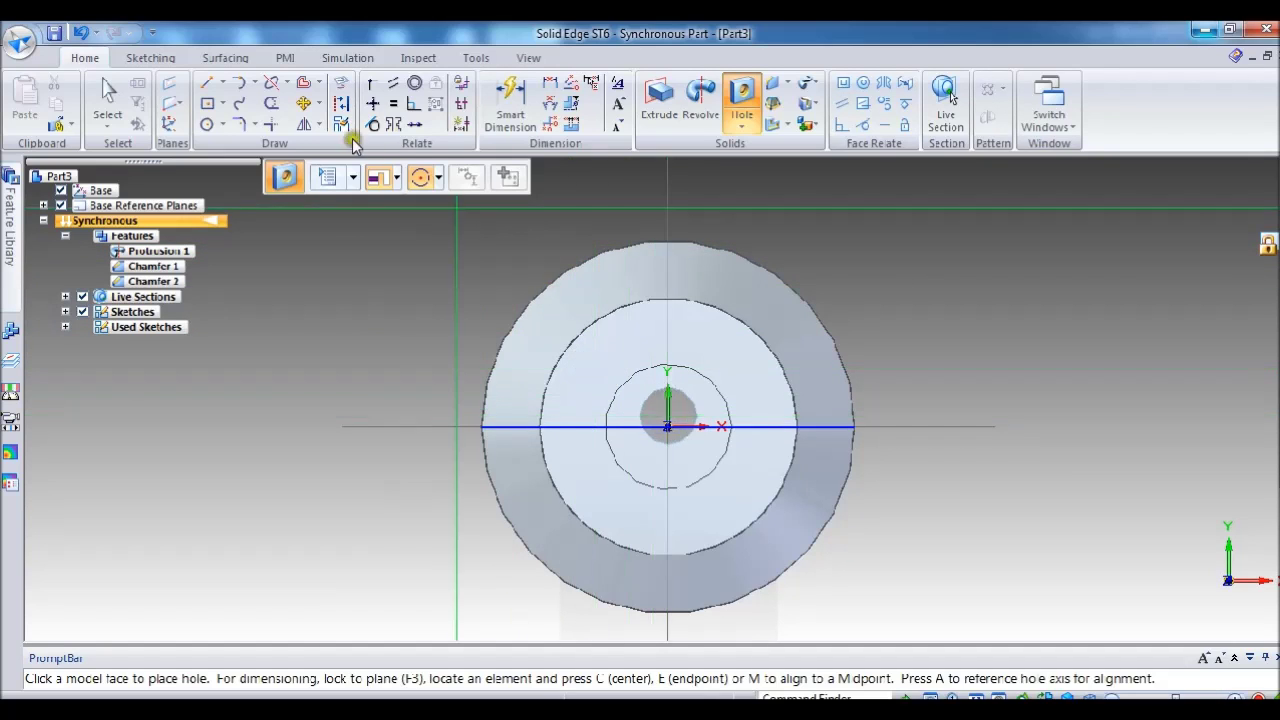
{"action": "left_click", "coordinate": [333, 178]}
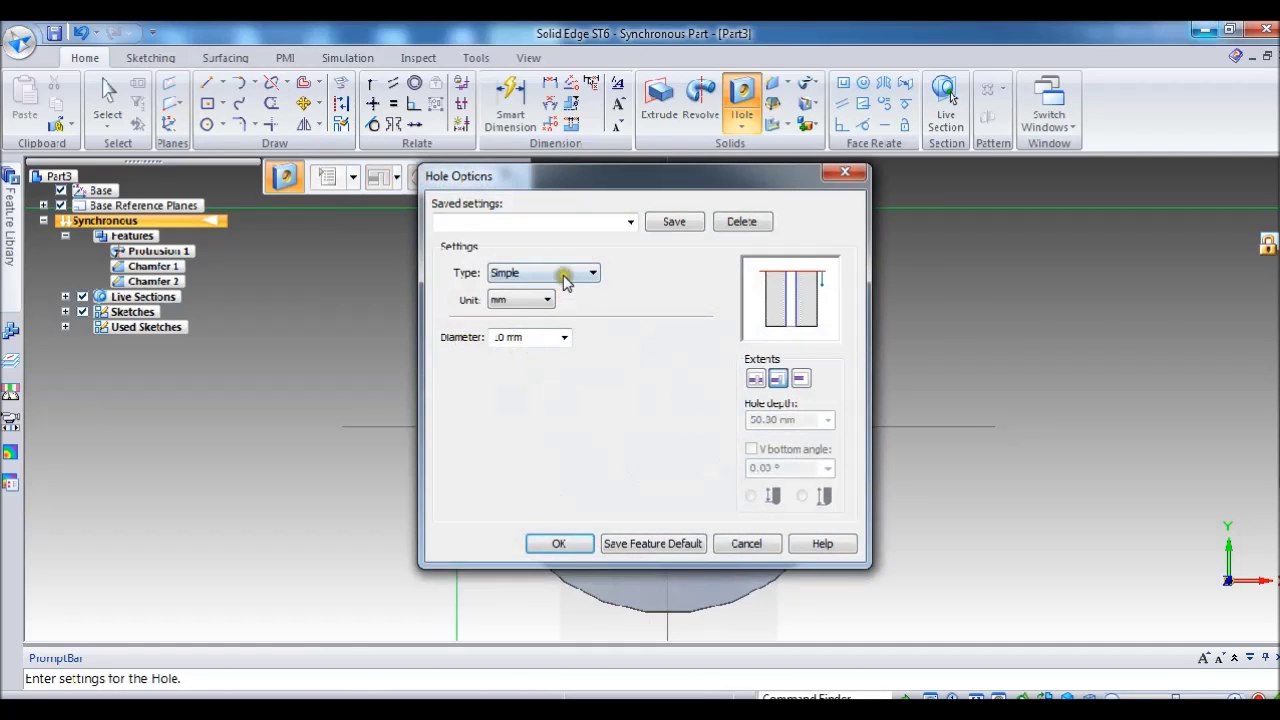
{"action": "left_click", "coordinate": [548, 275]}
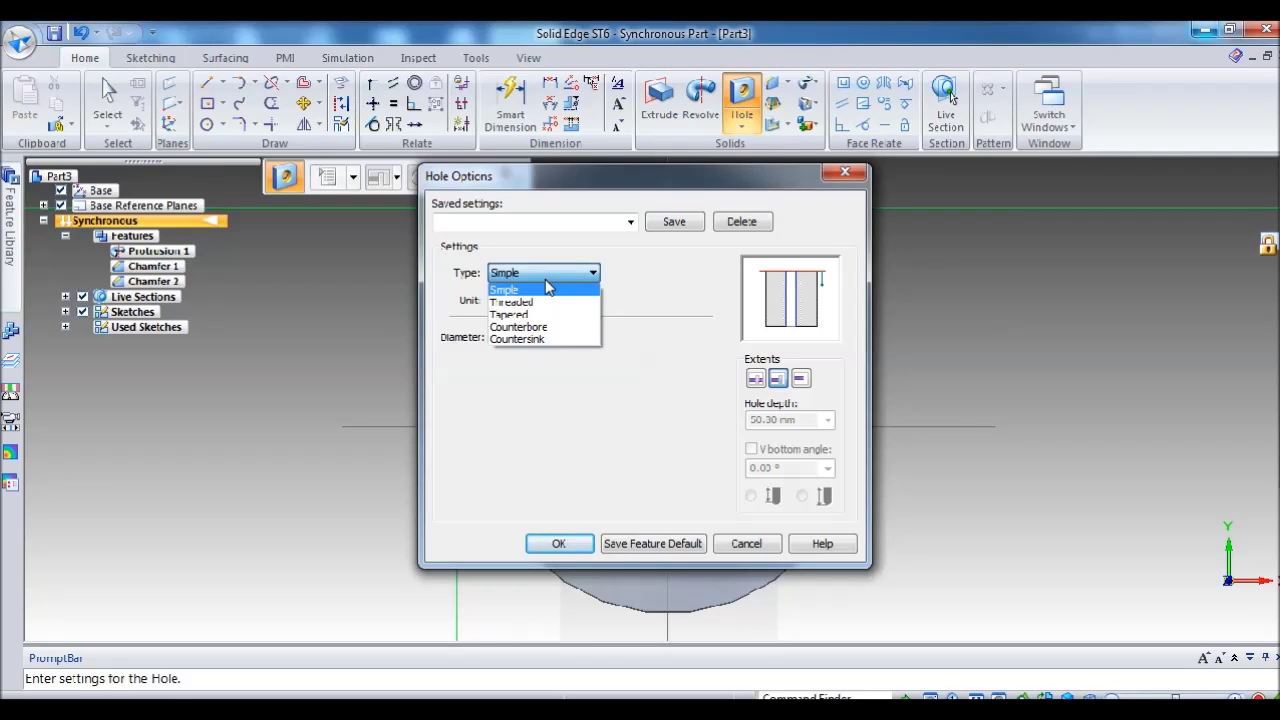
{"action": "left_click", "coordinate": [530, 301]}
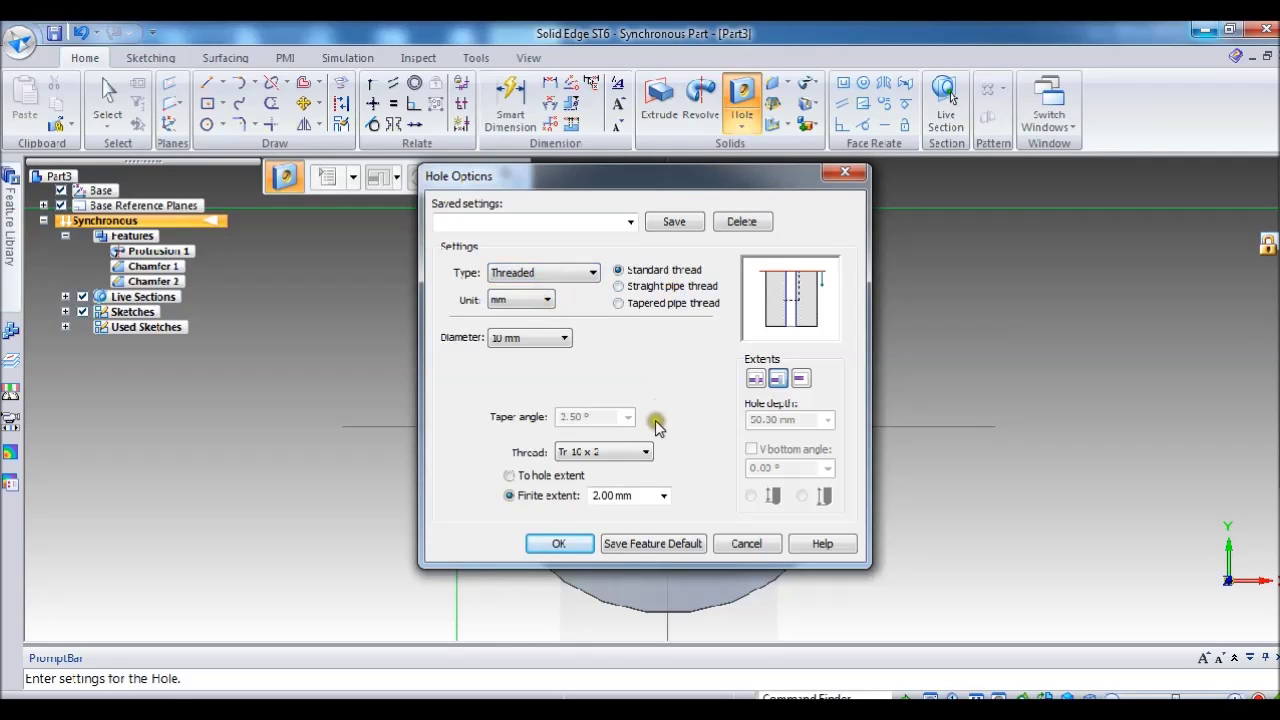
{"action": "left_click", "coordinate": [605, 455]}
{"action": "scroll", "coordinate": [593, 384], "scroll_direction": "down", "scroll_amount": 2}
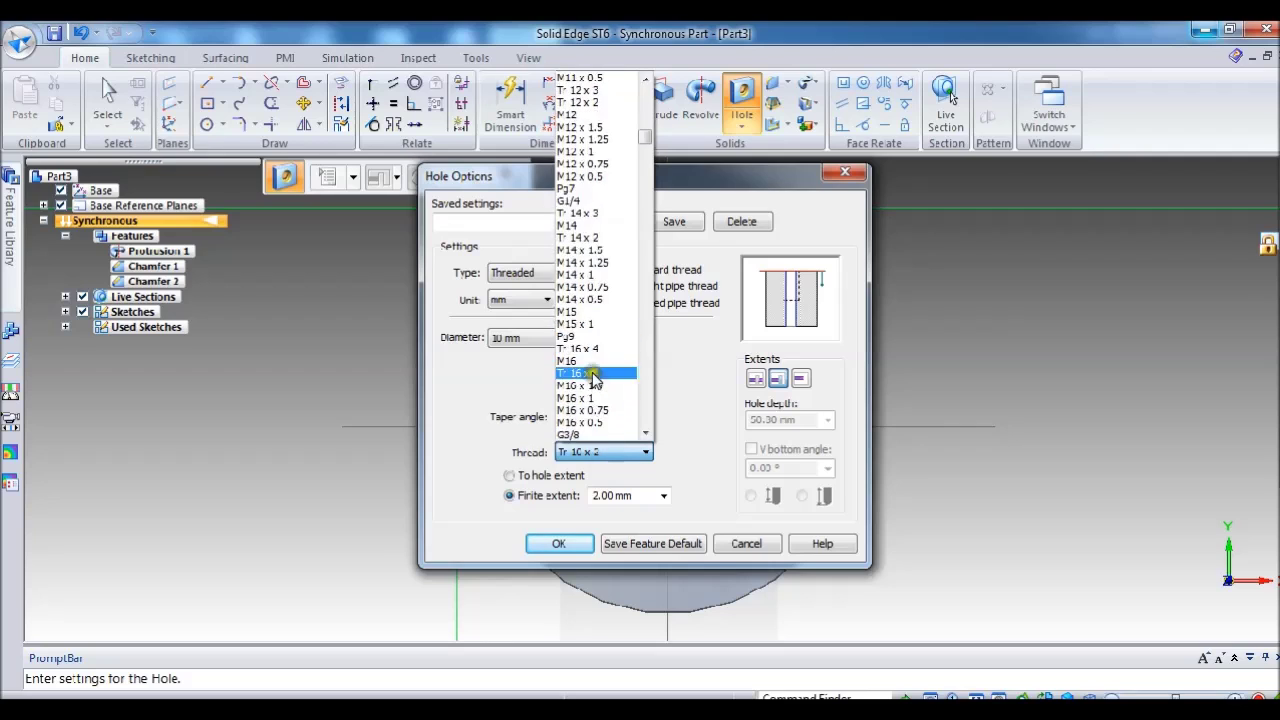
{"action": "left_click", "coordinate": [566, 190]}
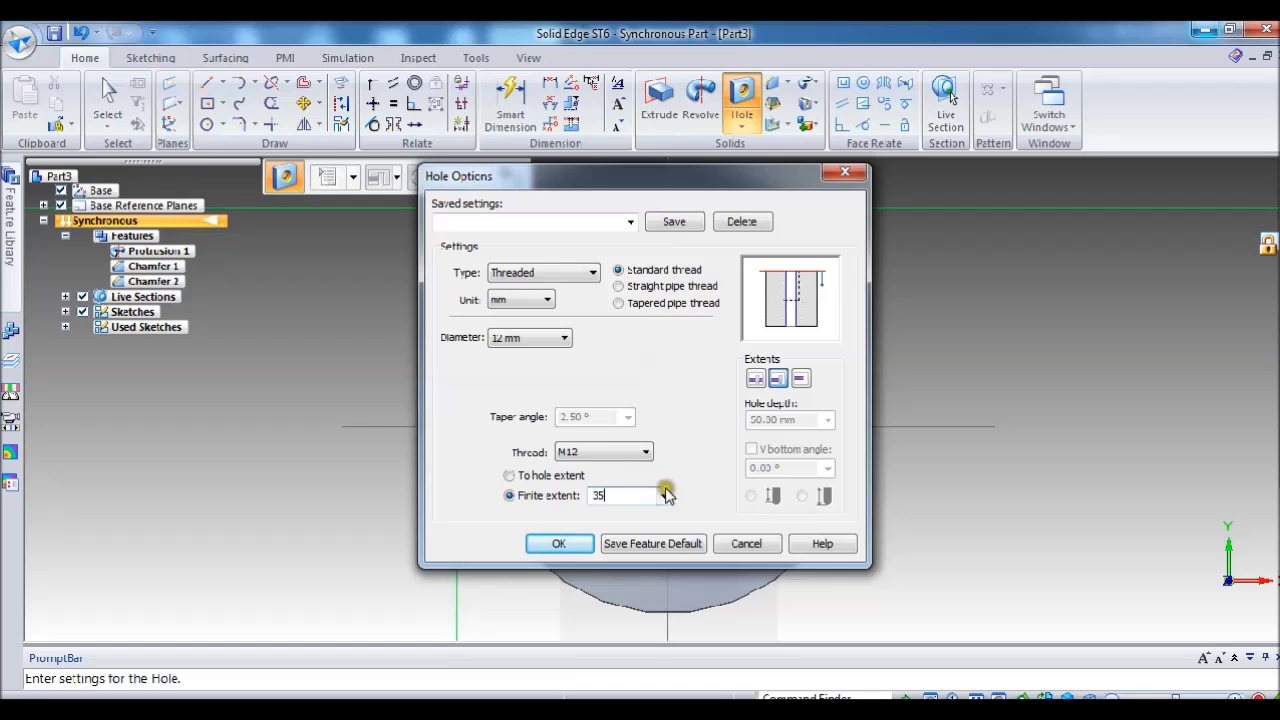
{"action": "left_click", "coordinate": [559, 543]}
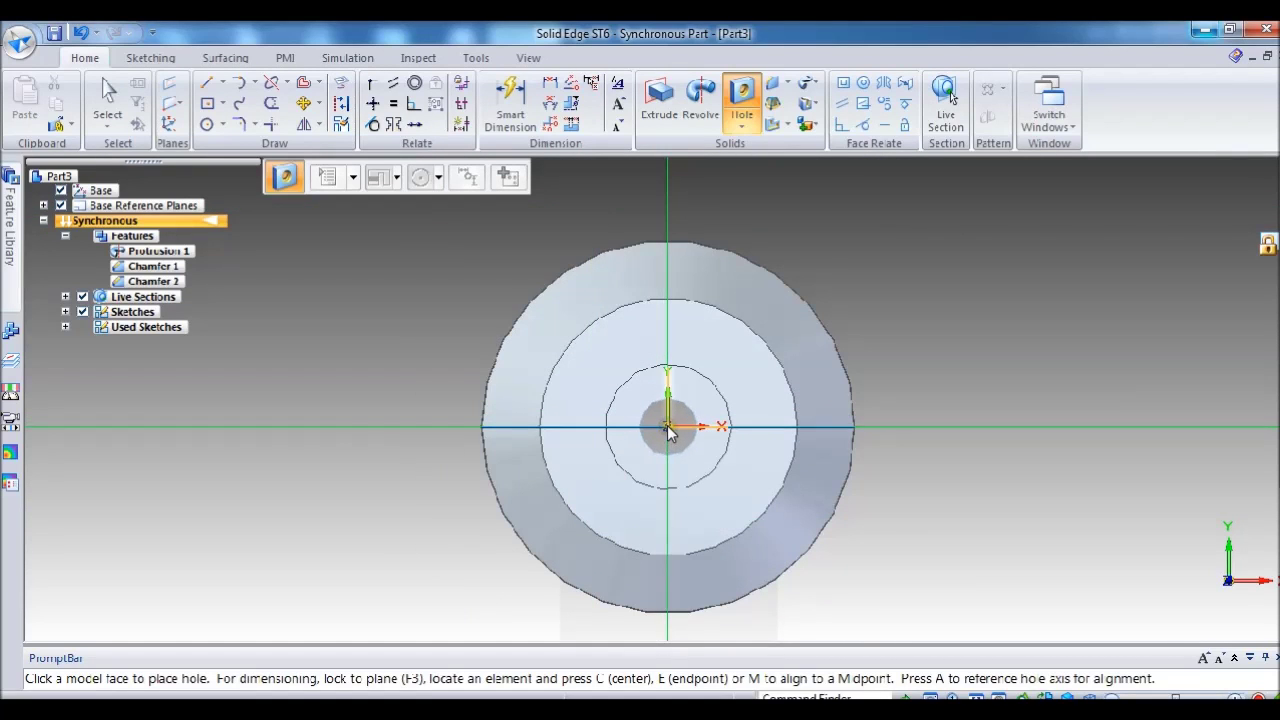
Place the threaded hole at the centre of the small cylinder's end face and inspect it in 3D.
{"action": "left_click", "coordinate": [668, 430]}
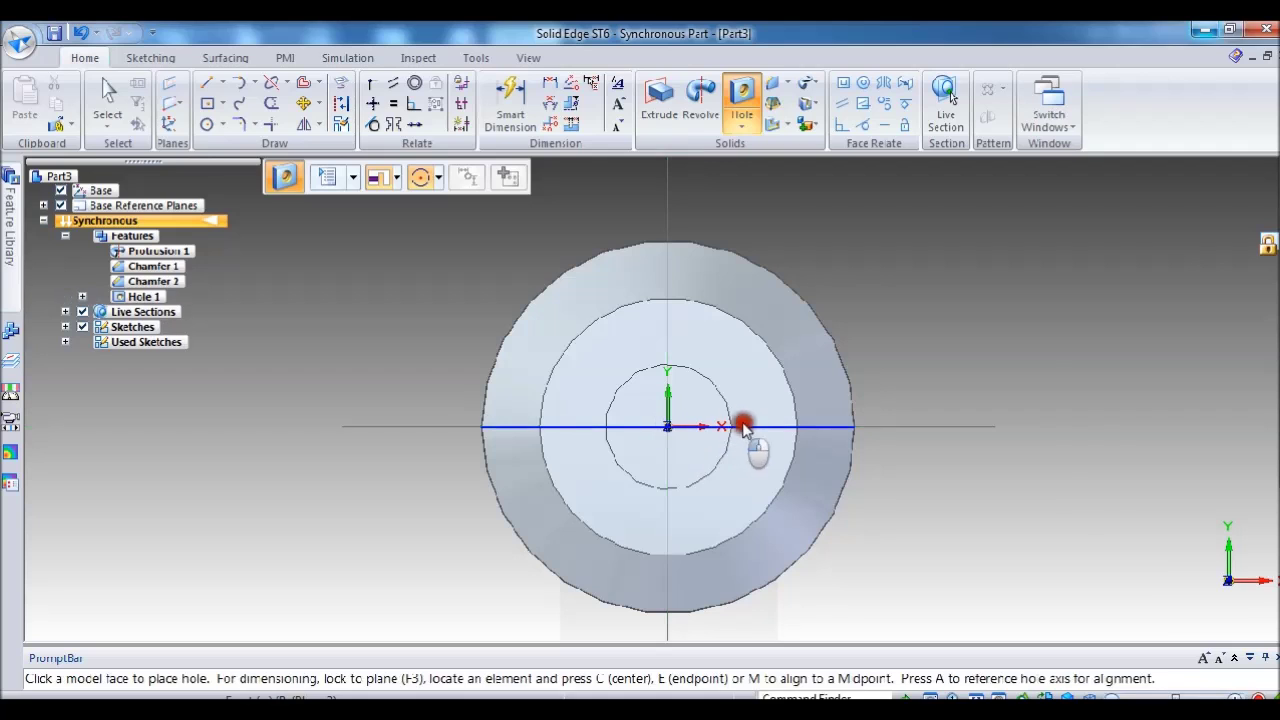
{"action": "right_click", "coordinate": [909, 268]}
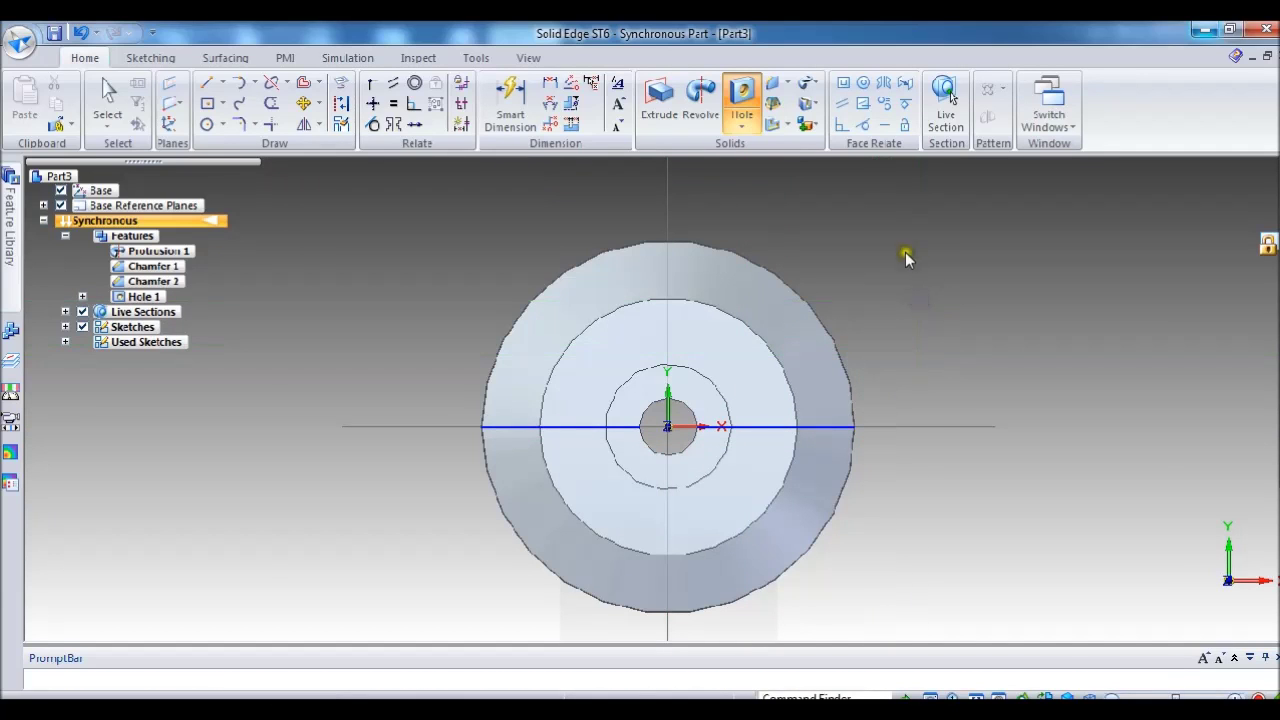
{"action": "key", "text": "alt+f"}
{"action": "key", "text": "i"}
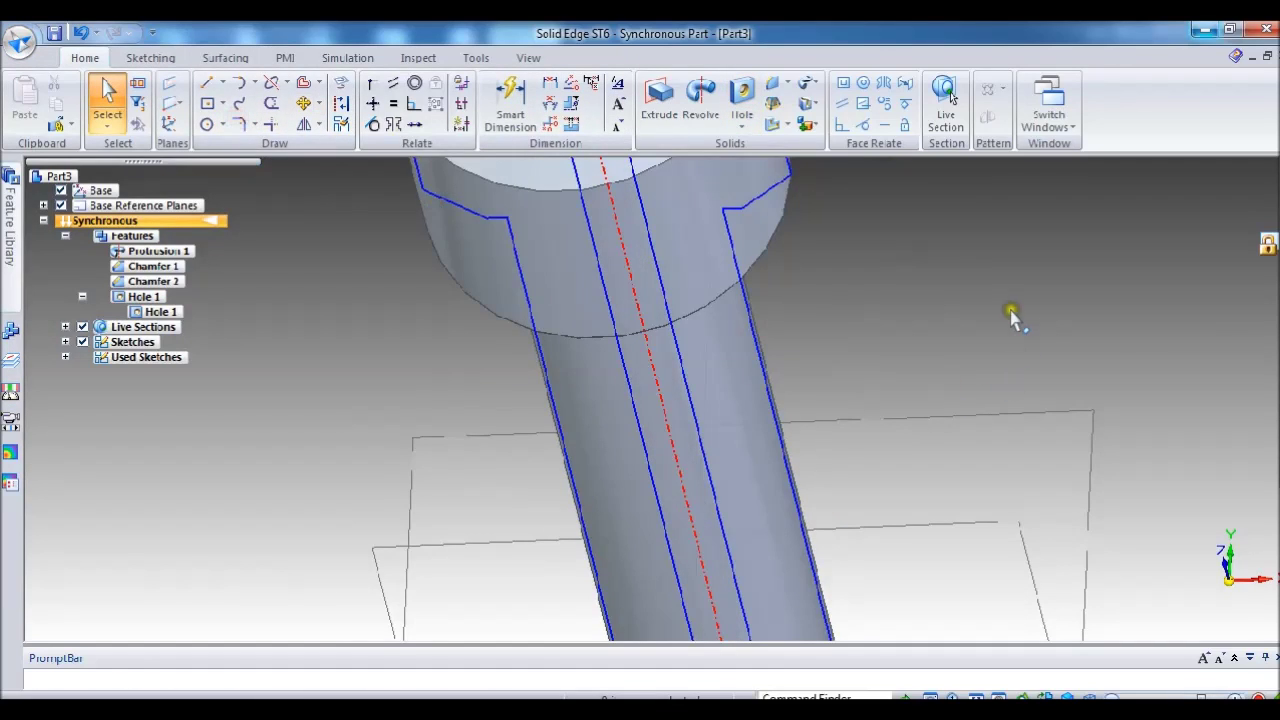
{"action": "key", "text": "ctrl+i"}
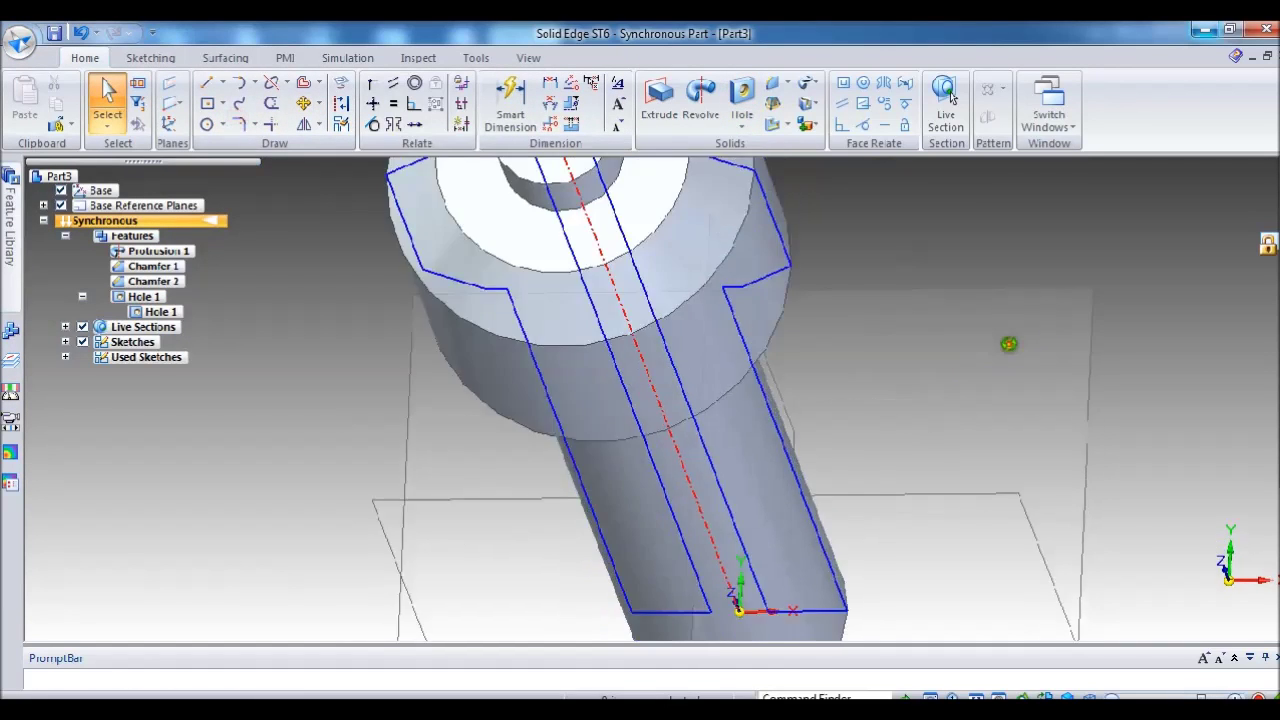
{"action": "mouse_move", "coordinate": [1106, 367]}
{"action": "middle_mouse_down"}
{"action": "mouse_move", "coordinate": [1123, 306]}
{"action": "mouse_move", "coordinate": [1186, 343]}
{"action": "mouse_move", "coordinate": [1200, 331]}
{"action": "mouse_move", "coordinate": [1117, 370]}
{"action": "middle_mouse_up"}
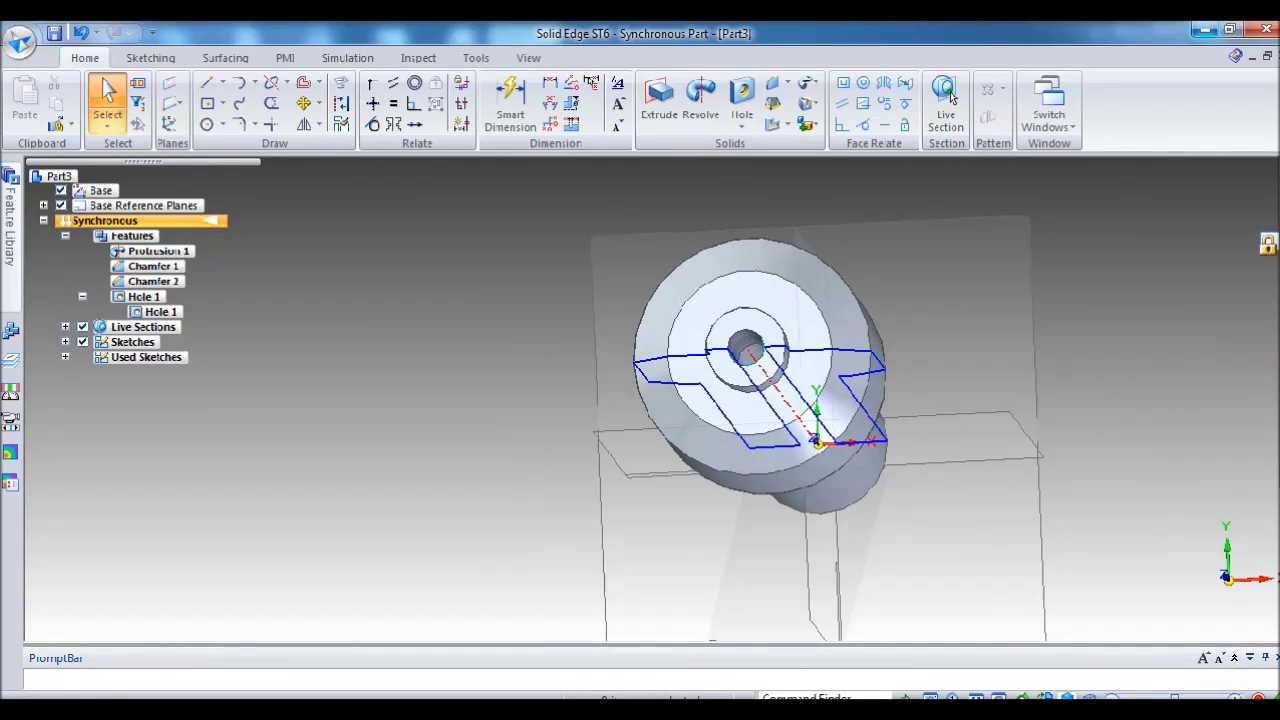
Start the Line tool with the sketch plane locked for drawing and orient the part to the front view.
{"action": "left_click", "coordinate": [1090, 697]}
{"action": "left_click", "coordinate": [1148, 597]}
{"action": "left_click", "coordinate": [1062, 598]}
{"action": "scroll", "coordinate": [669, 214], "scroll_direction": "up", "scroll_amount": 5}
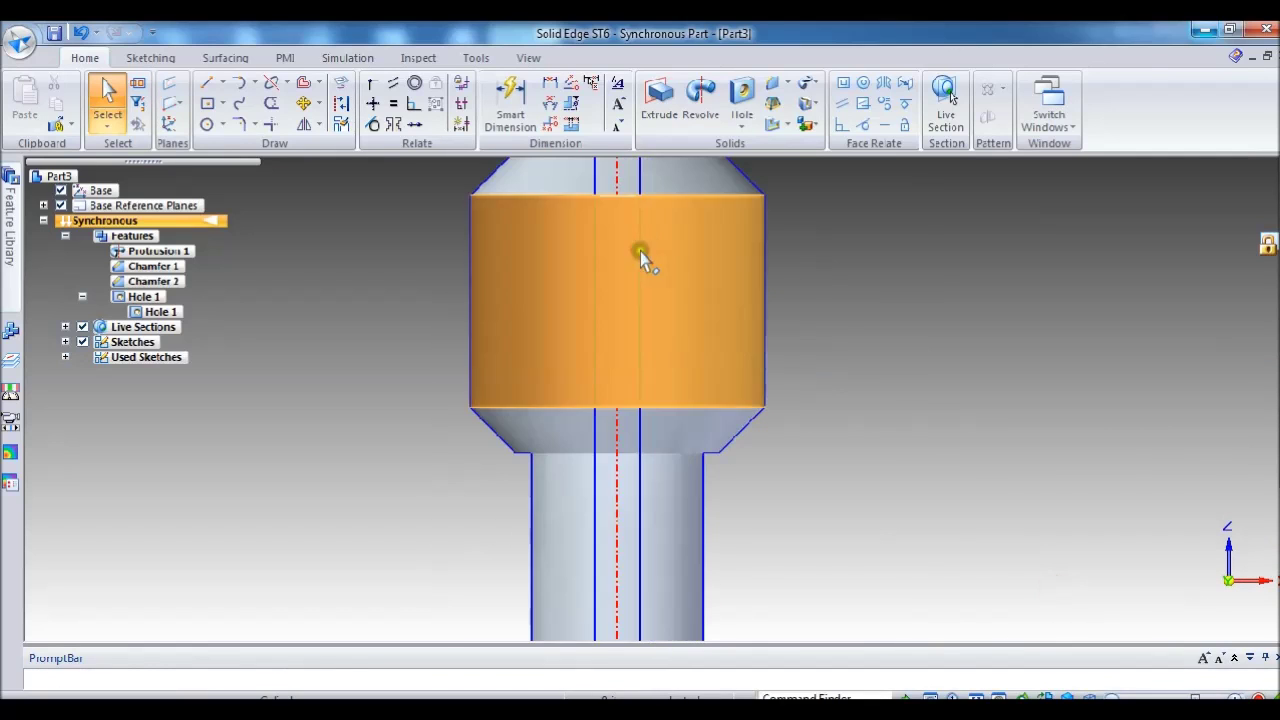
{"action": "left_click", "coordinate": [207, 82]}
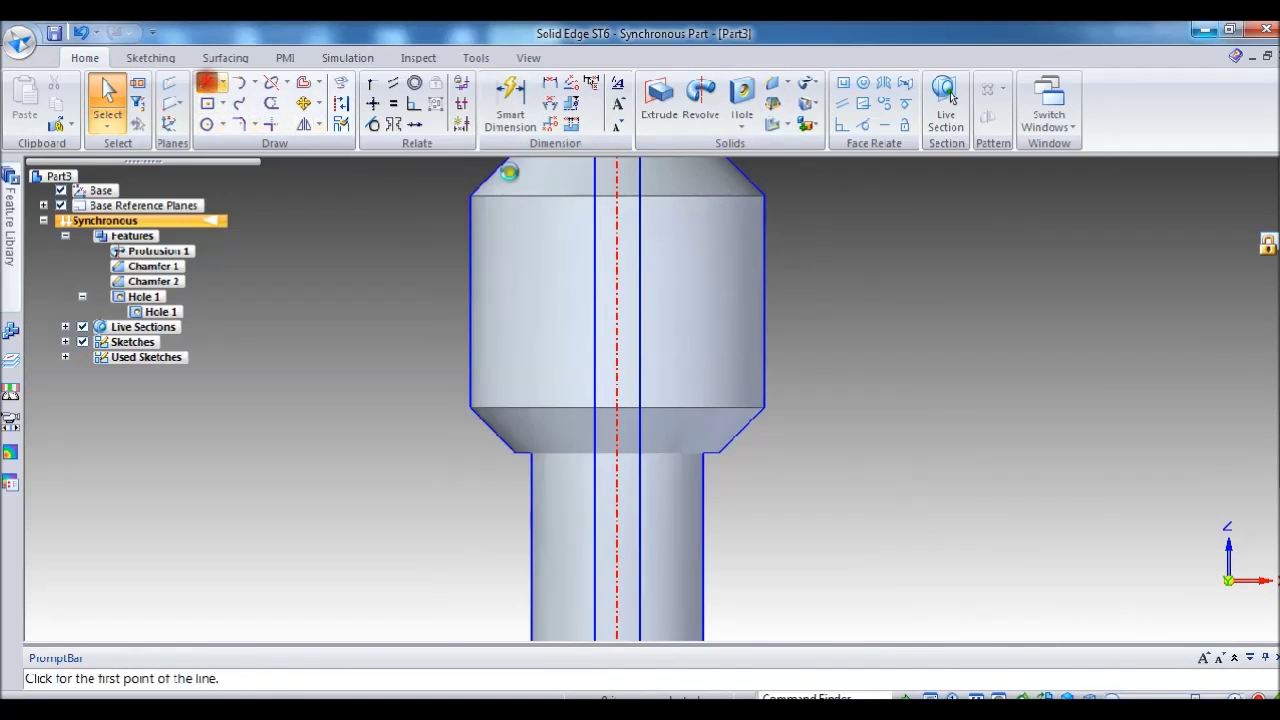
{"action": "scroll", "coordinate": [671, 299], "scroll_direction": "down", "scroll_amount": 3}
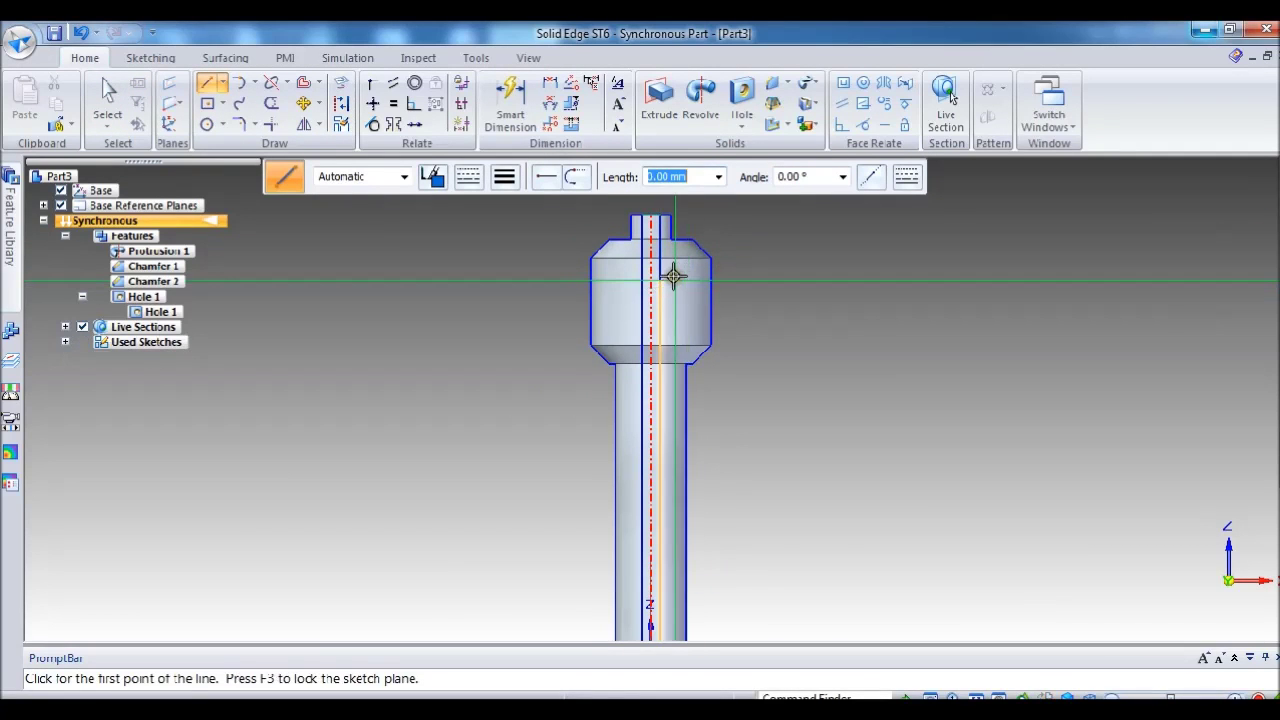
{"action": "middle_click_drag", "start_coordinate": [841, 259], "coordinate": [724, 568]}
{"action": "scroll", "coordinate": [604, 507], "scroll_direction": "up", "scroll_amount": 2}
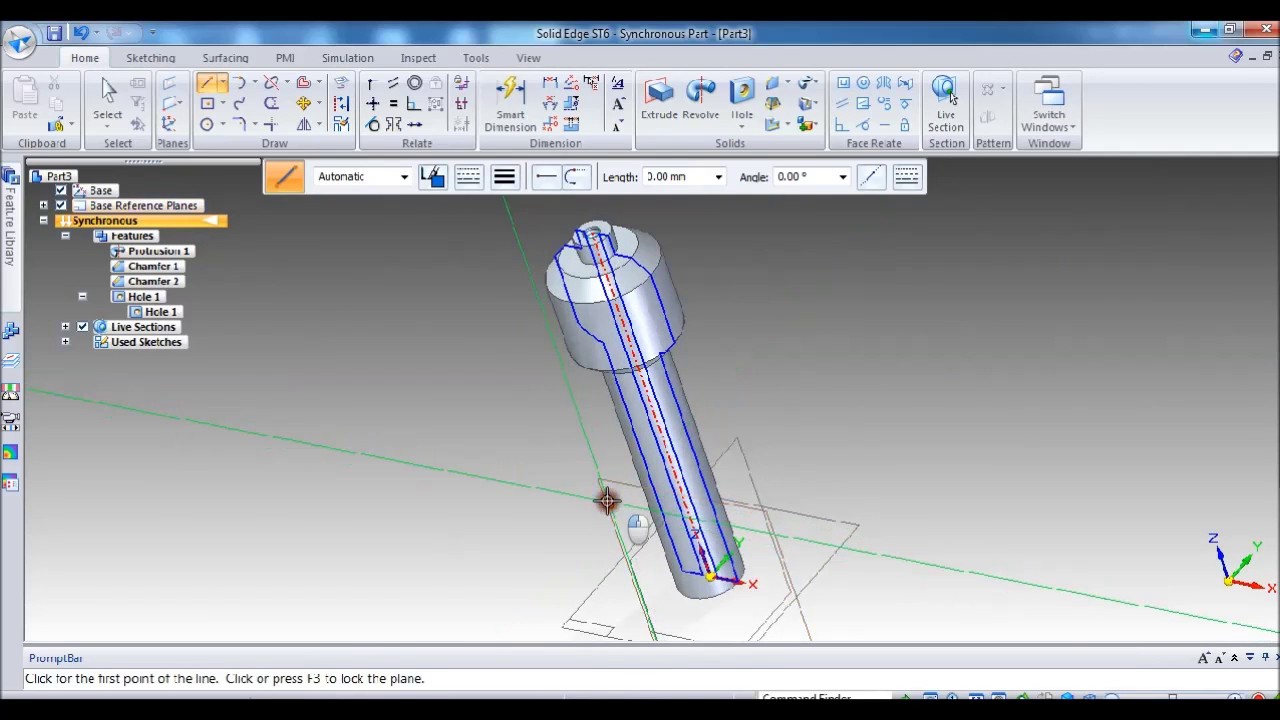
{"action": "left_click", "coordinate": [1064, 697]}
{"action": "left_click", "coordinate": [1063, 595]}
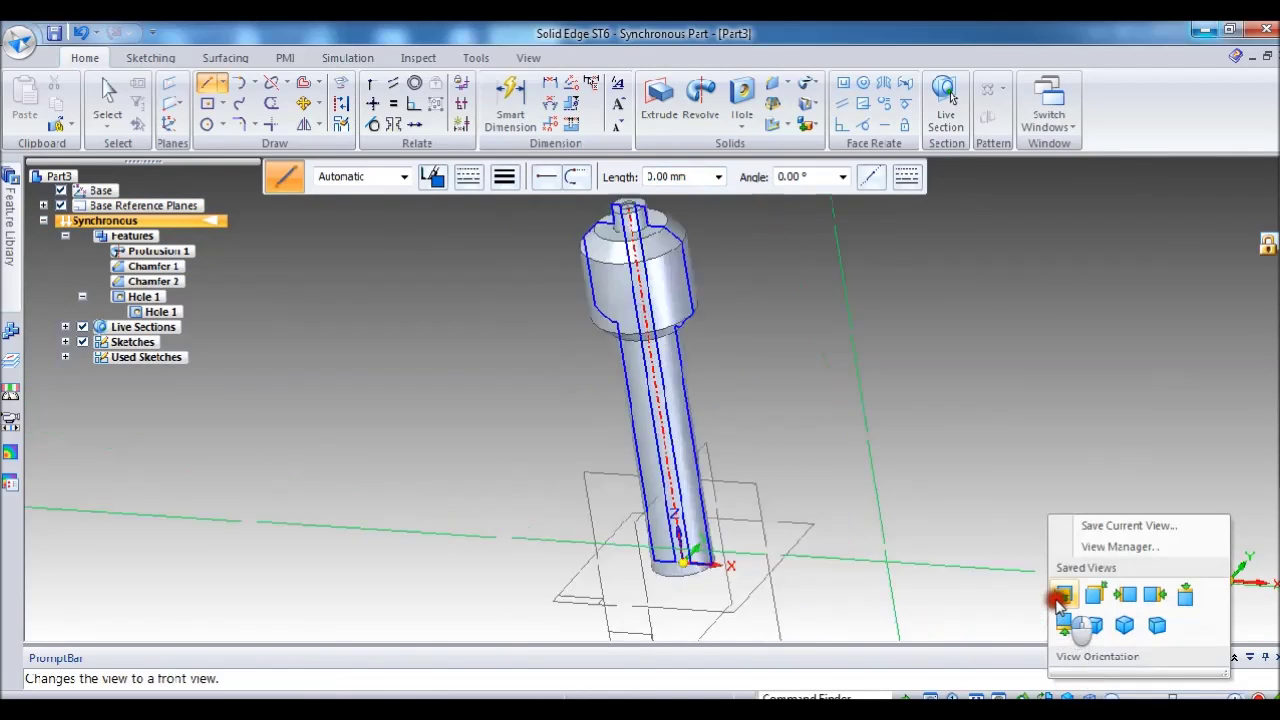
Draw a horizontal line from the left side edge of the large cylinder to the part's central axis.
{"action": "scroll", "coordinate": [656, 303], "scroll_direction": "up", "scroll_amount": 3}
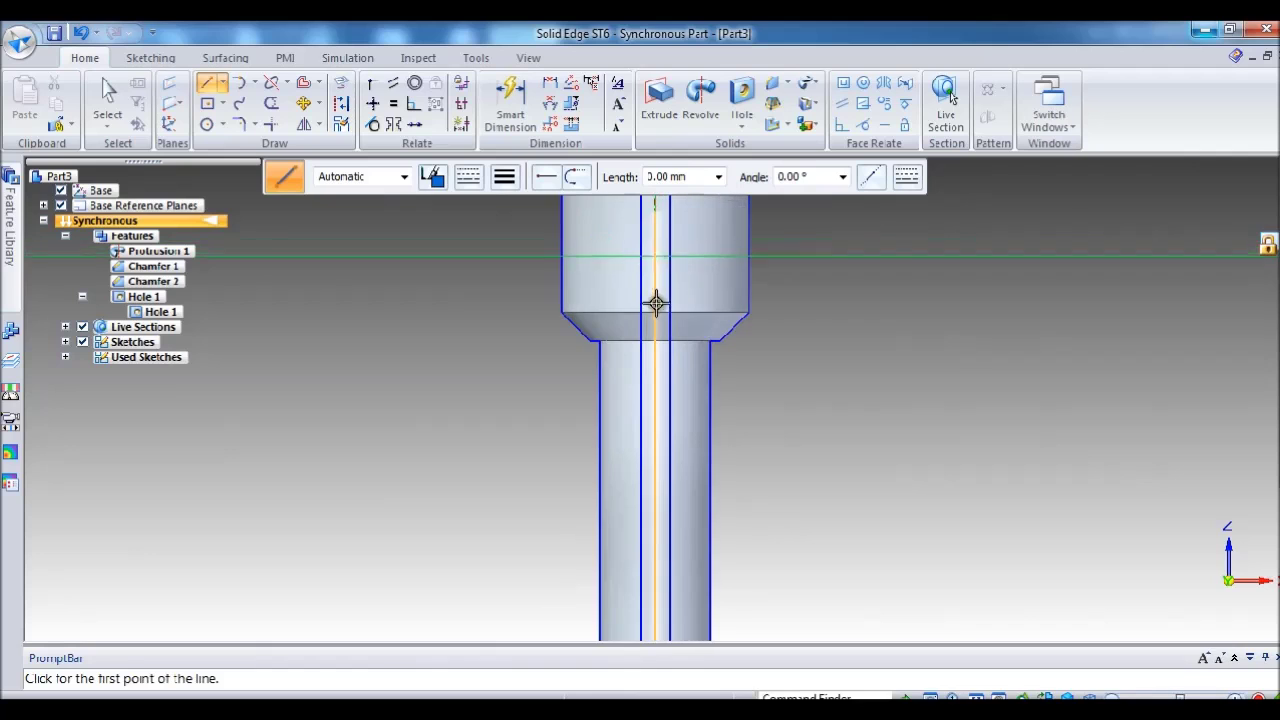
{"action": "scroll", "coordinate": [648, 316], "scroll_direction": "down", "scroll_amount": 1}
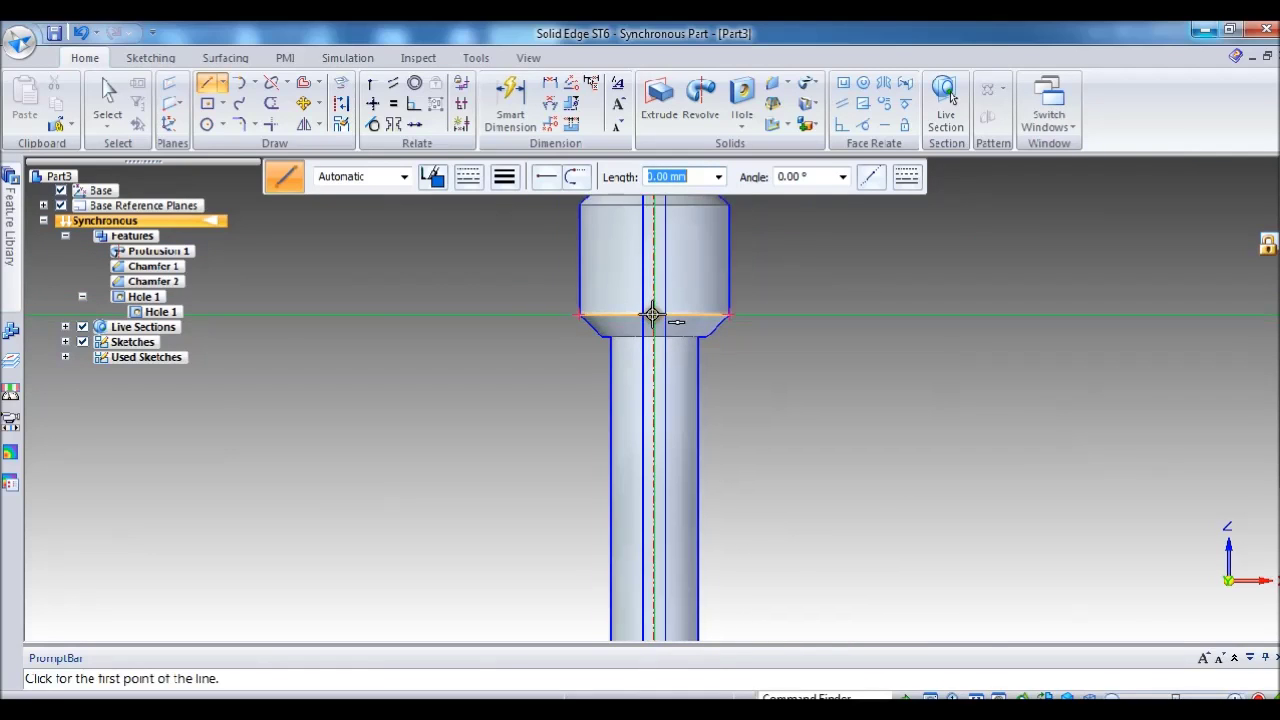
{"action": "left_click", "coordinate": [578, 260]}
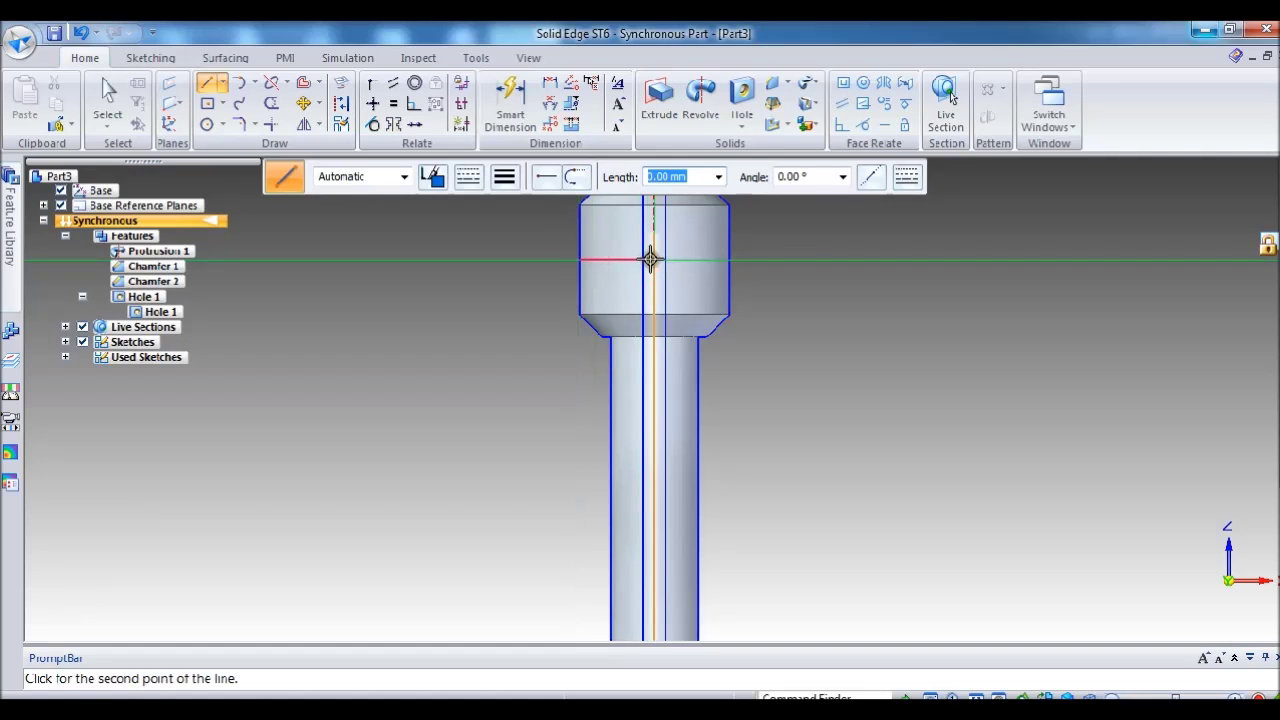
{"action": "left_click", "coordinate": [654, 260]}
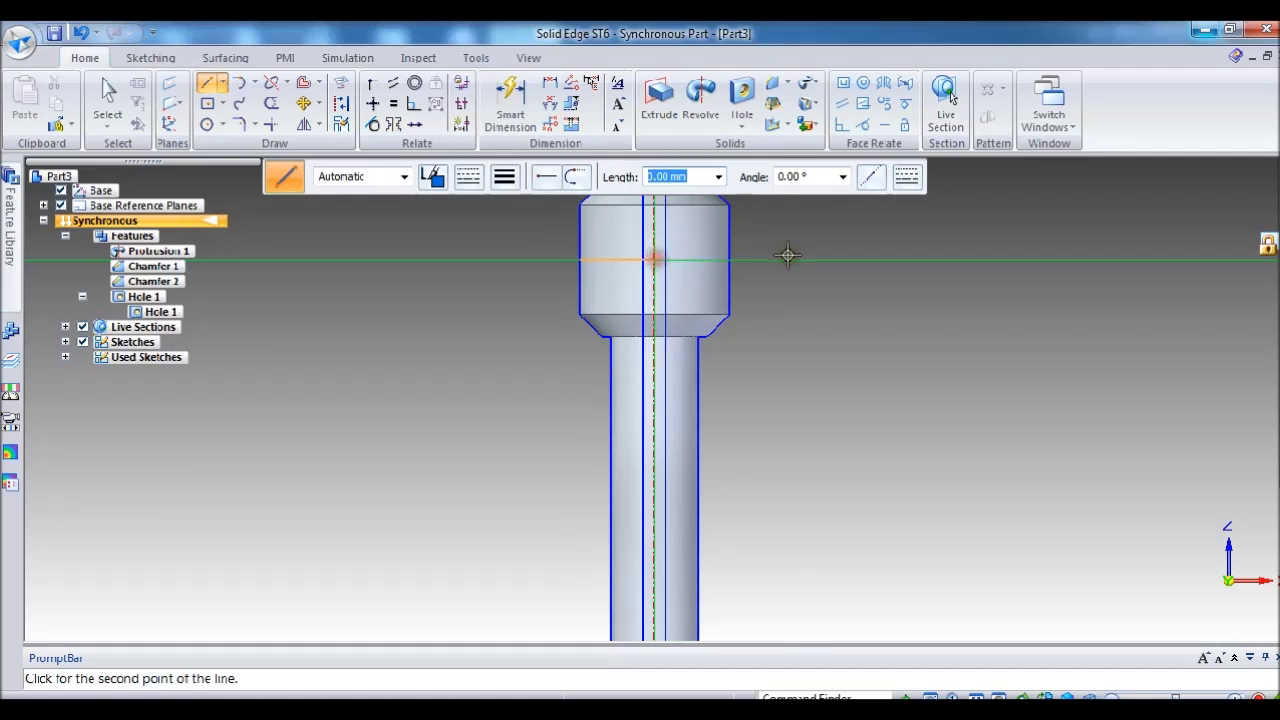
{"action": "right_click", "coordinate": [791, 260]}
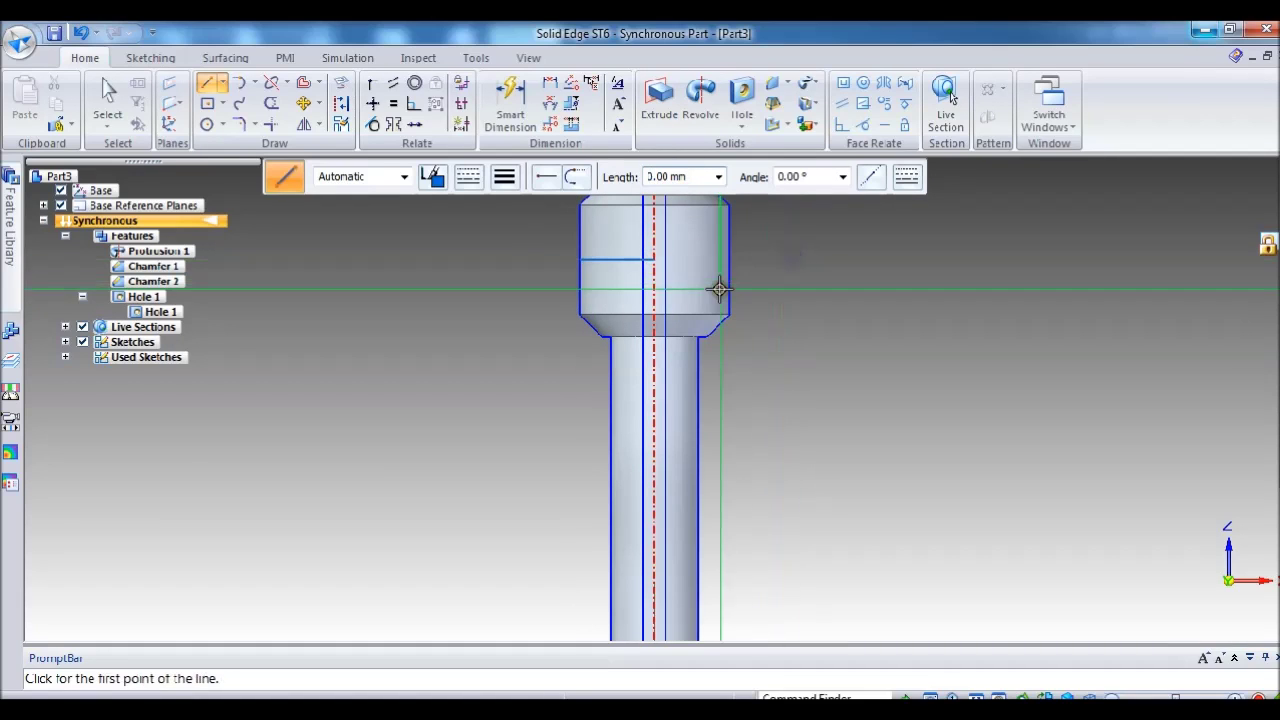
{"action": "left_click", "coordinate": [224, 124]}
{"action": "left_click", "coordinate": [237, 146]}
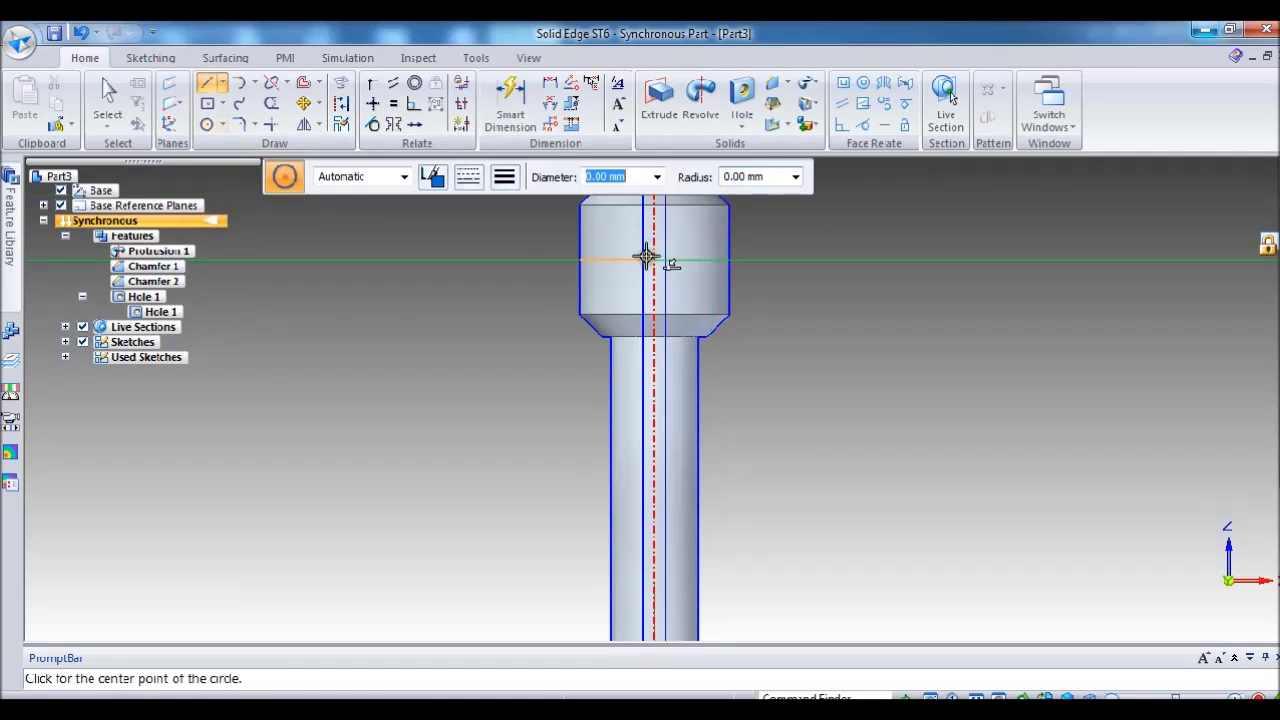
{"action": "left_click", "coordinate": [653, 257]}
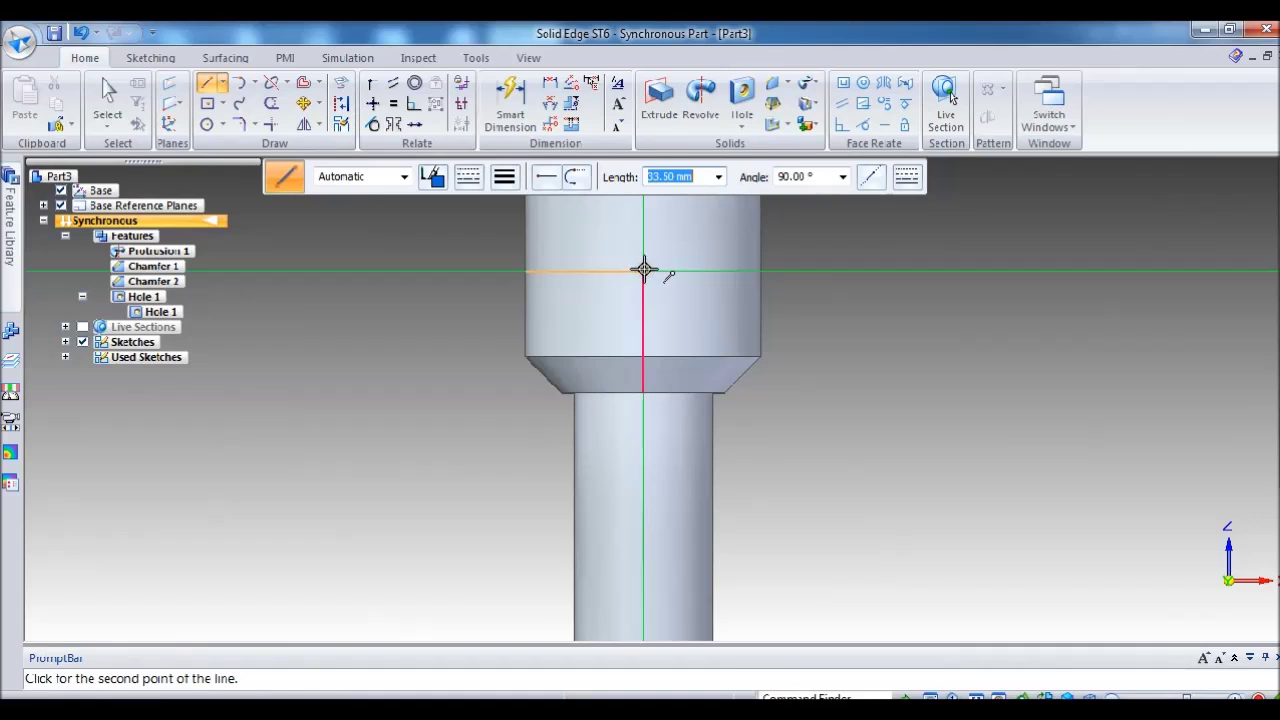
Draw a 35 mm vertical line up the axis from the large section's lower chamfer edge and trim away the horizontal line.
{"action": "key", "text": "Tab"}
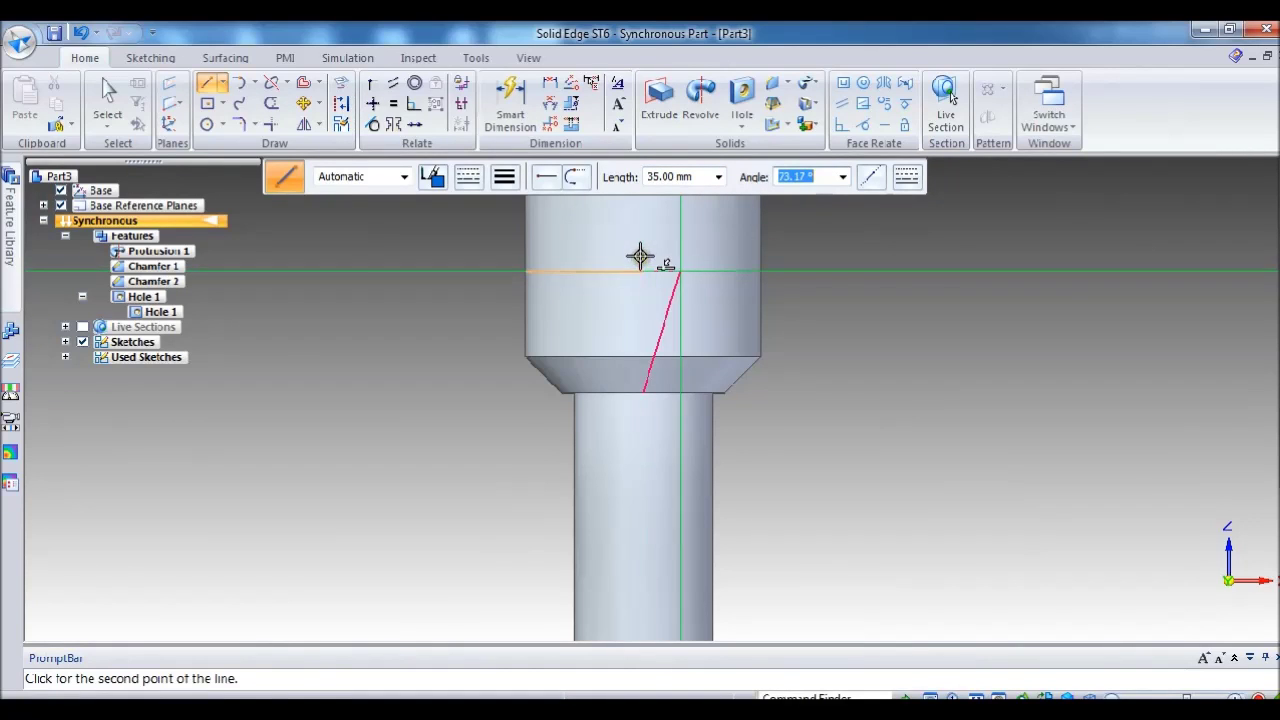
{"action": "scroll", "coordinate": [640, 257], "scroll_direction": "up", "scroll_amount": 4}
{"action": "left_click", "coordinate": [729, 243]}
{"action": "left_click", "coordinate": [270, 103]}
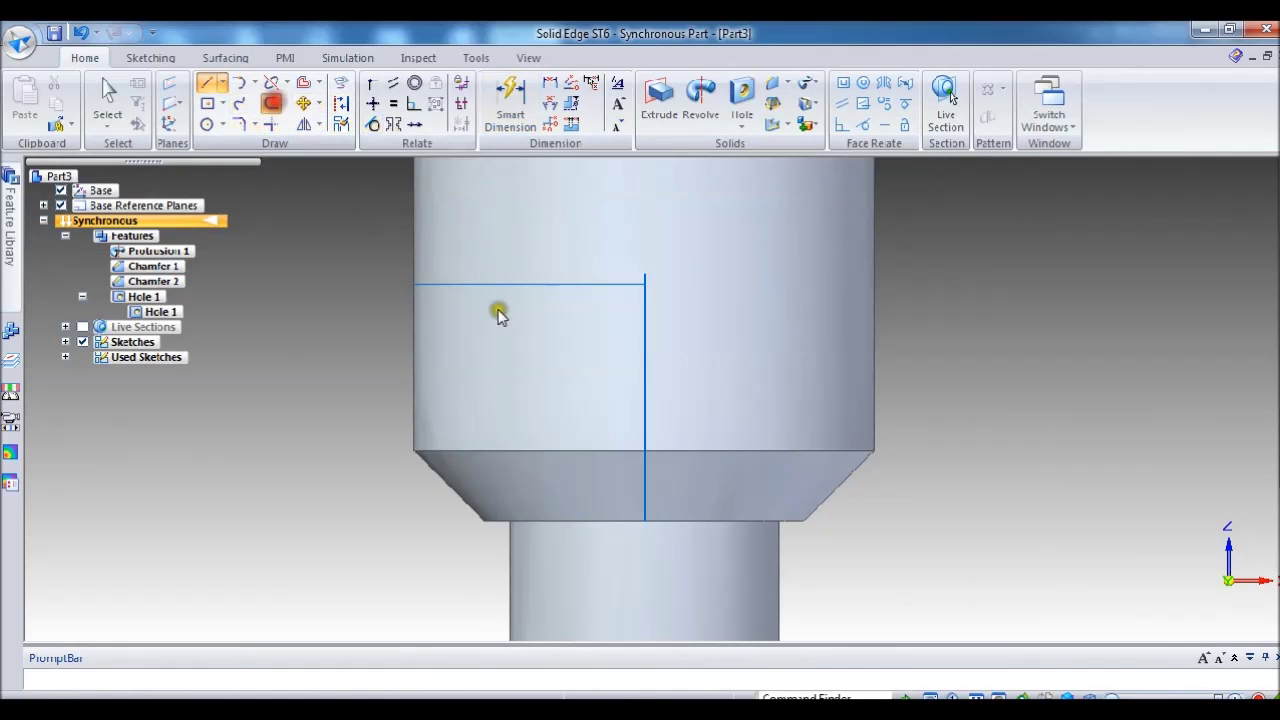
{"action": "left_click", "coordinate": [498, 283]}
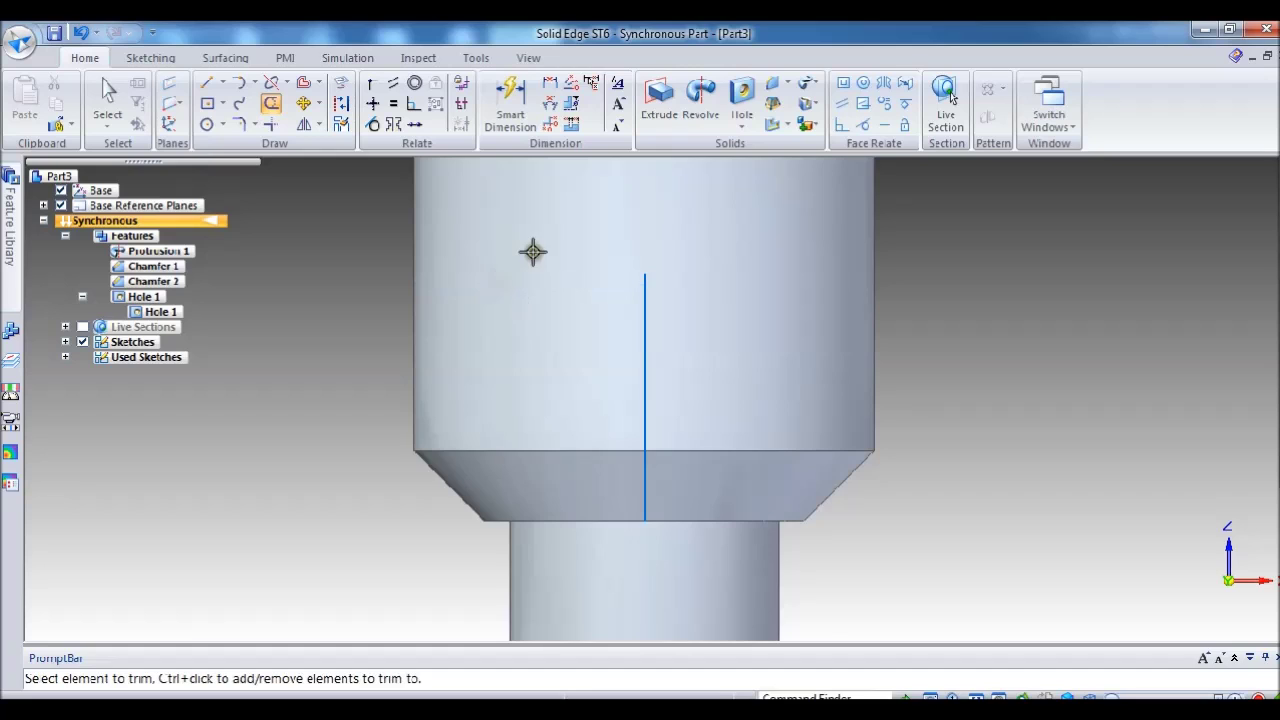
Draw a 12 mm diameter circle centred on the upper end of the vertical axis line.
{"action": "scroll", "coordinate": [570, 260], "scroll_direction": "down", "scroll_amount": 2}
{"action": "left_click", "coordinate": [750, 126]}
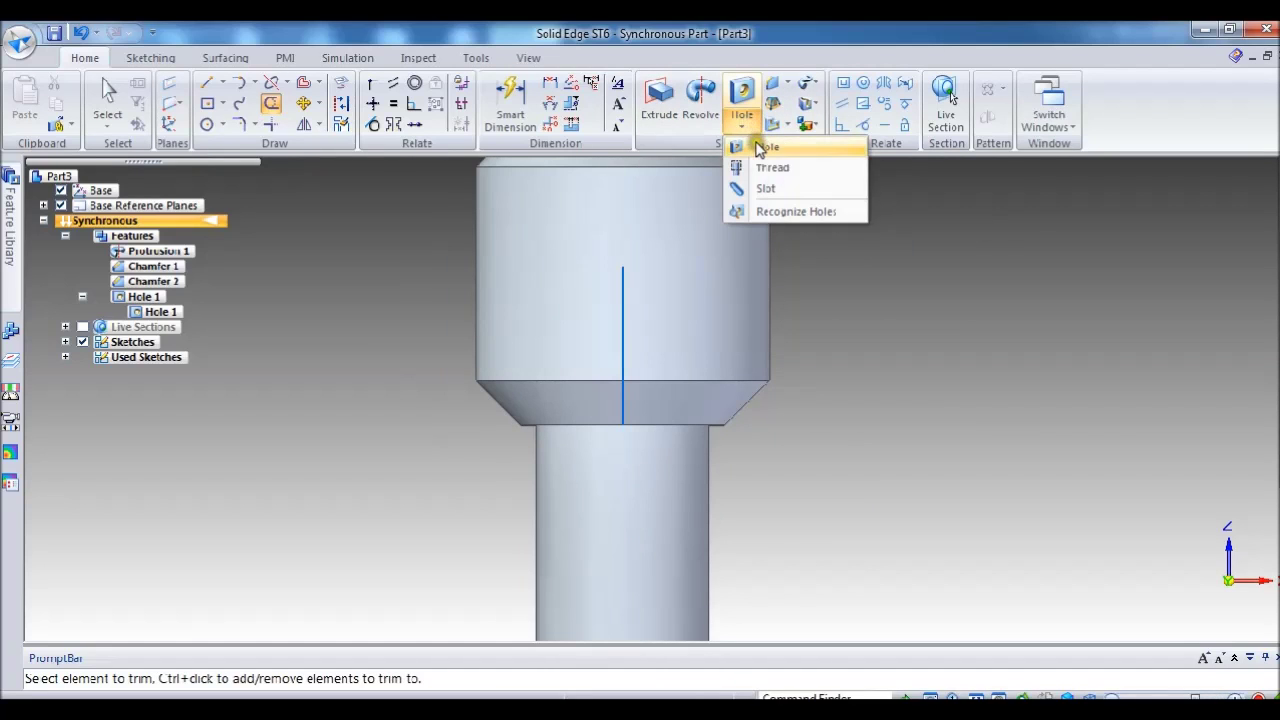
{"action": "left_click", "coordinate": [762, 147]}
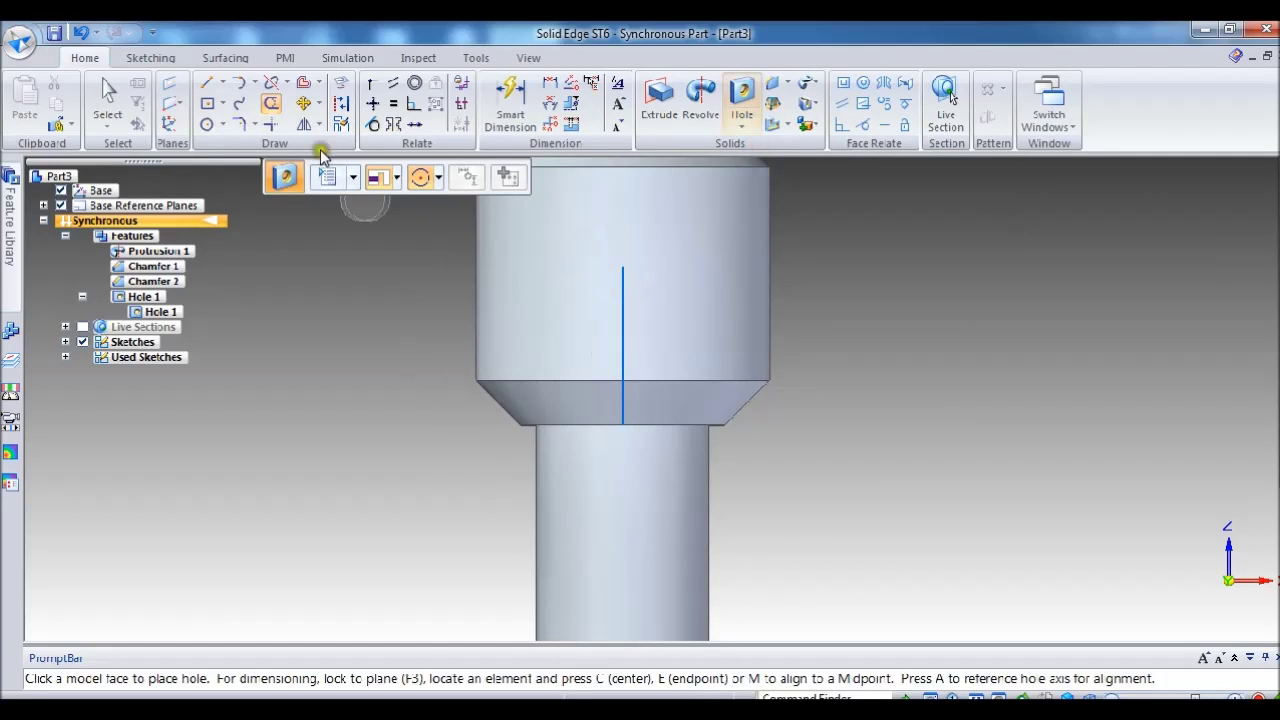
{"action": "left_click", "coordinate": [228, 124]}
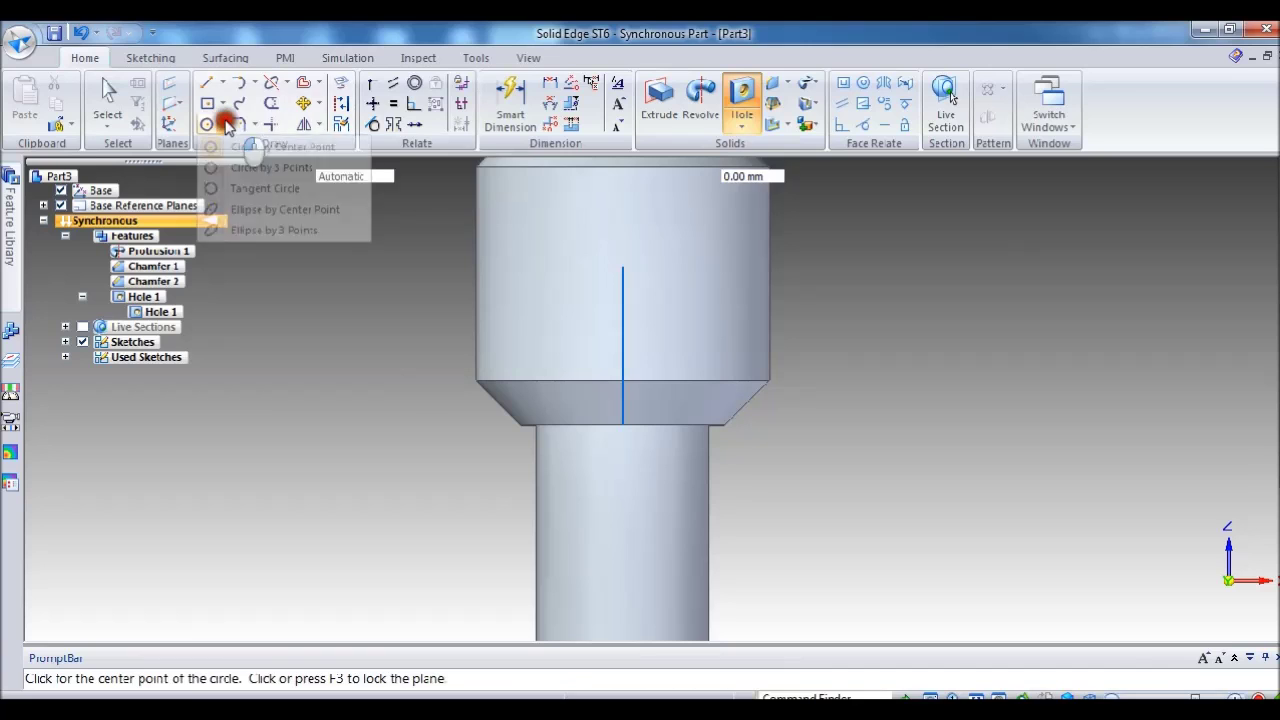
{"action": "left_click", "coordinate": [224, 124]}
{"action": "left_click", "coordinate": [252, 149]}
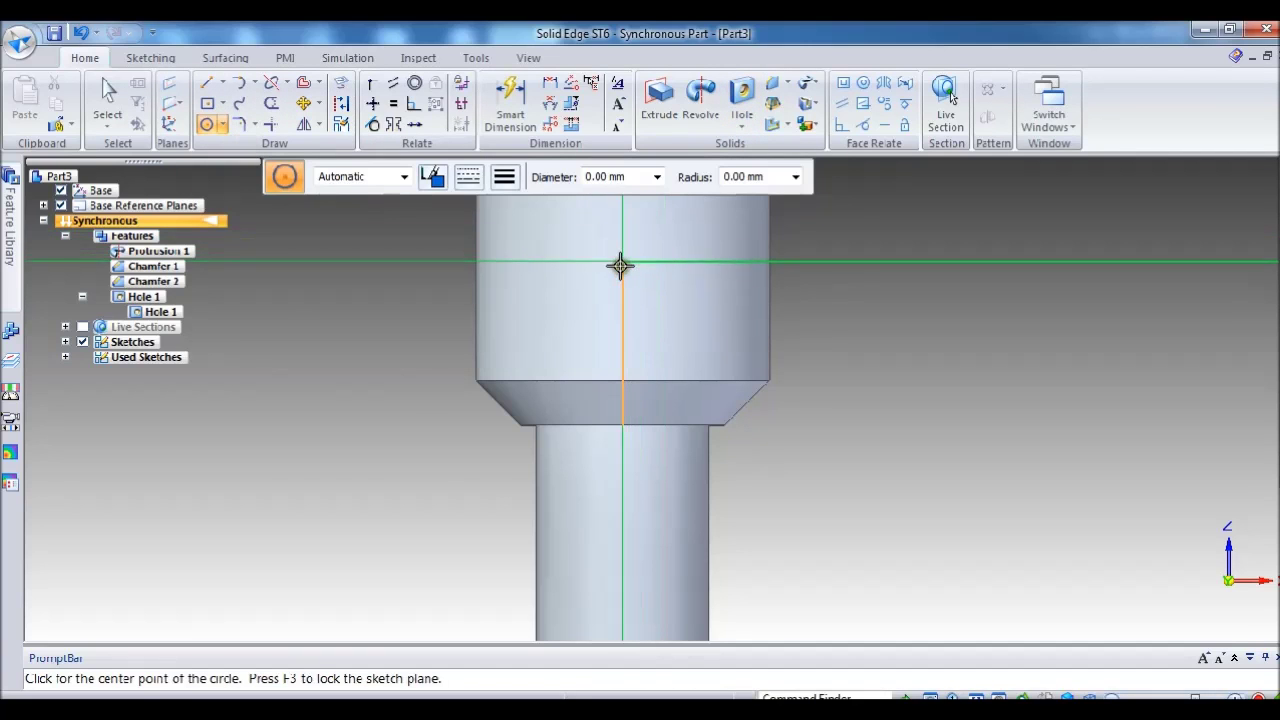
{"action": "left_click", "coordinate": [620, 265]}
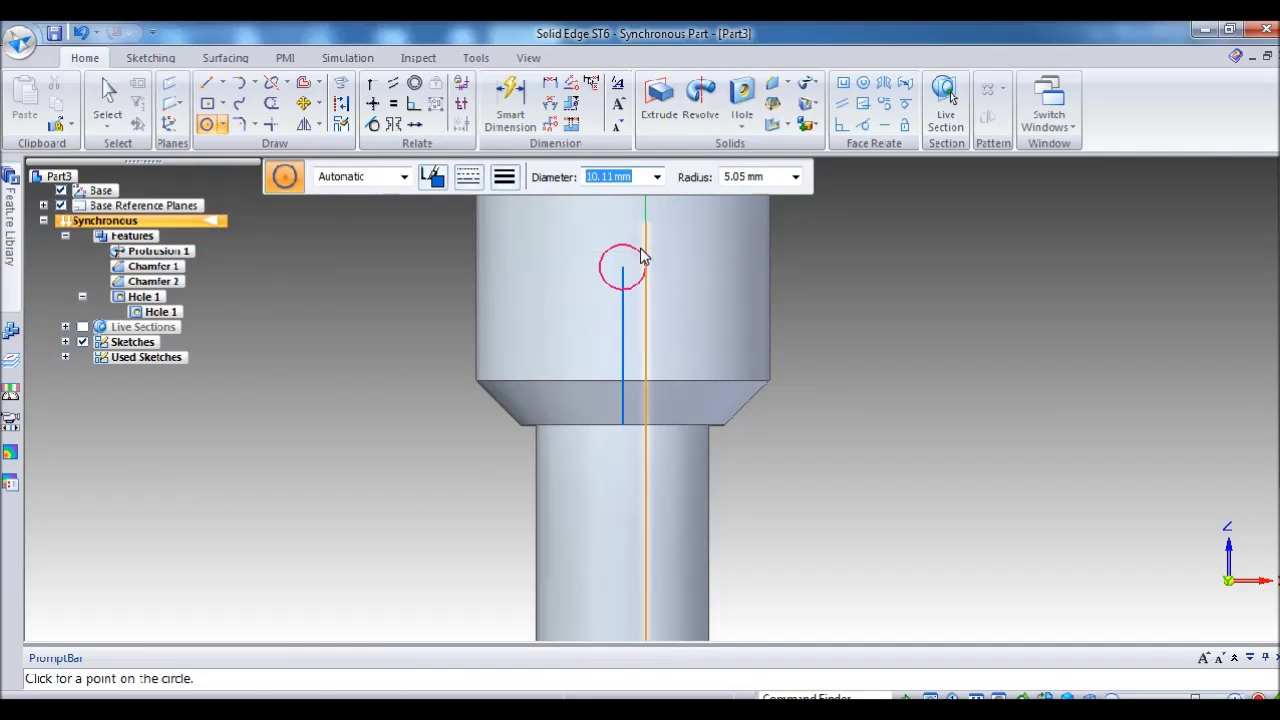
{"action": "key", "text": "Return"}
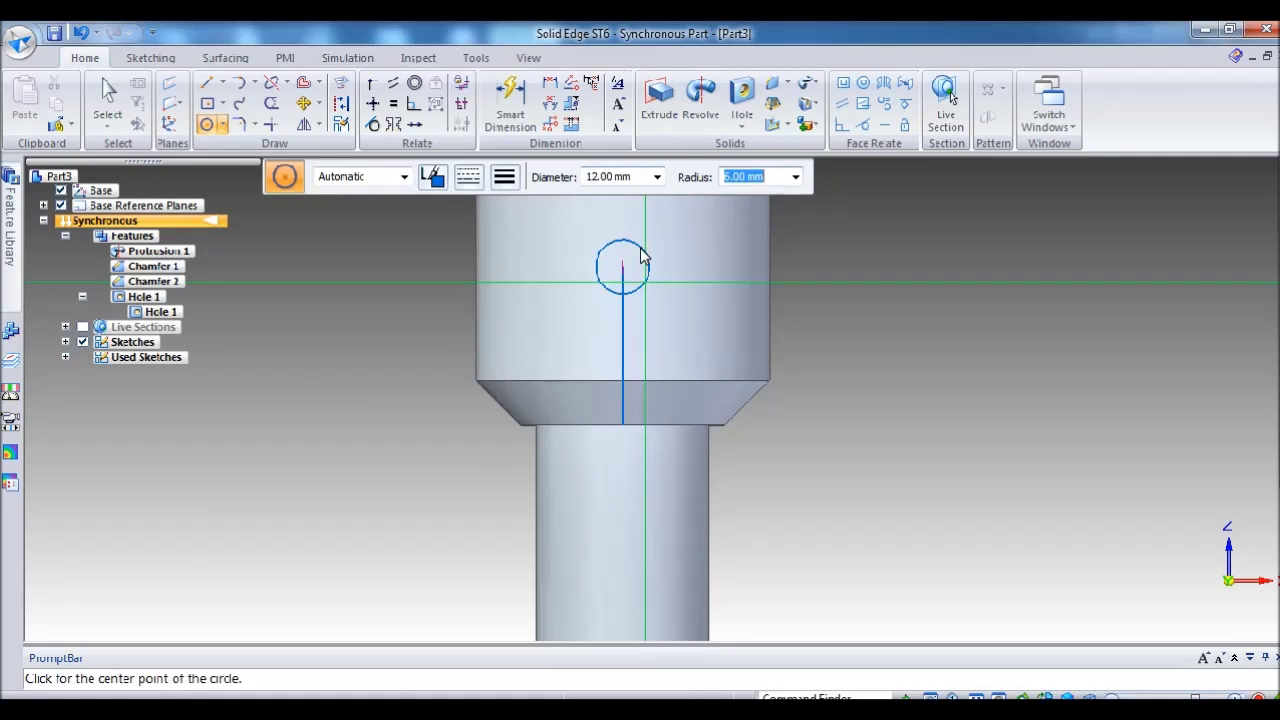
{"action": "middle_click_drag", "start_coordinate": [914, 243], "coordinate": [802, 352]}
{"action": "key", "text": "Escape"}
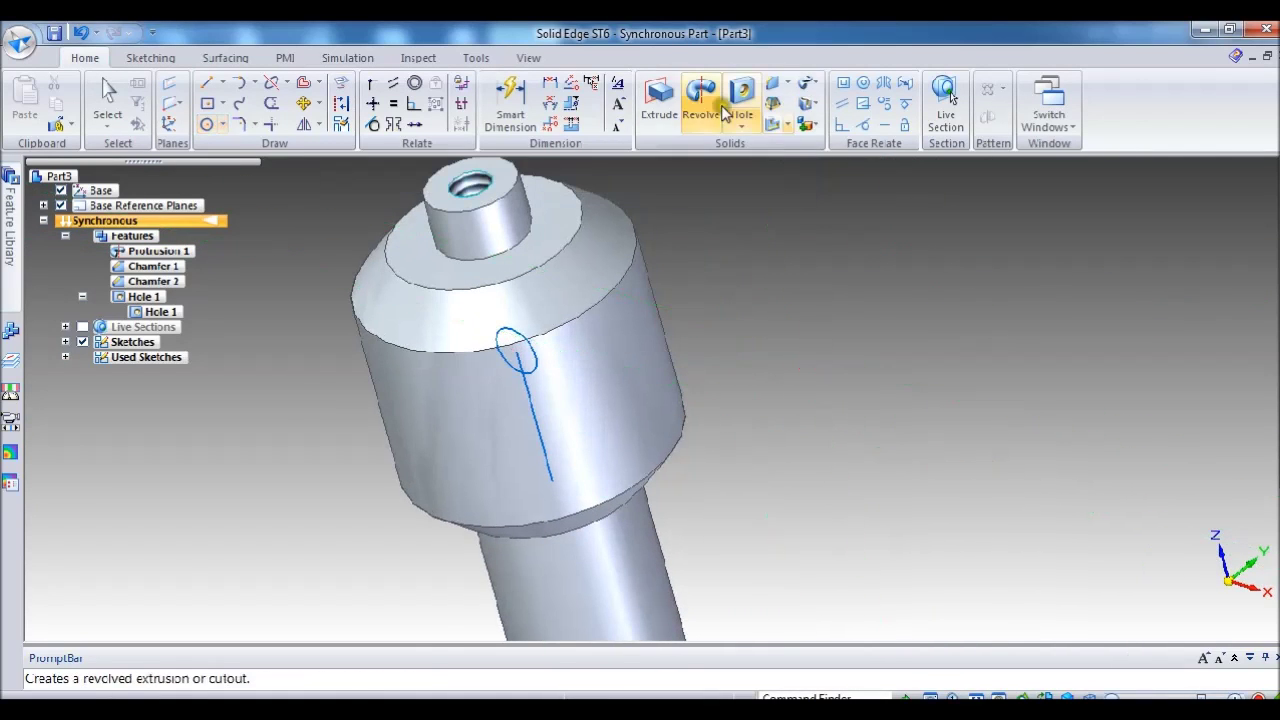
Extrude the circle as a symmetric cutout passing completely through the large cylinder.
{"action": "left_click", "coordinate": [660, 100]}
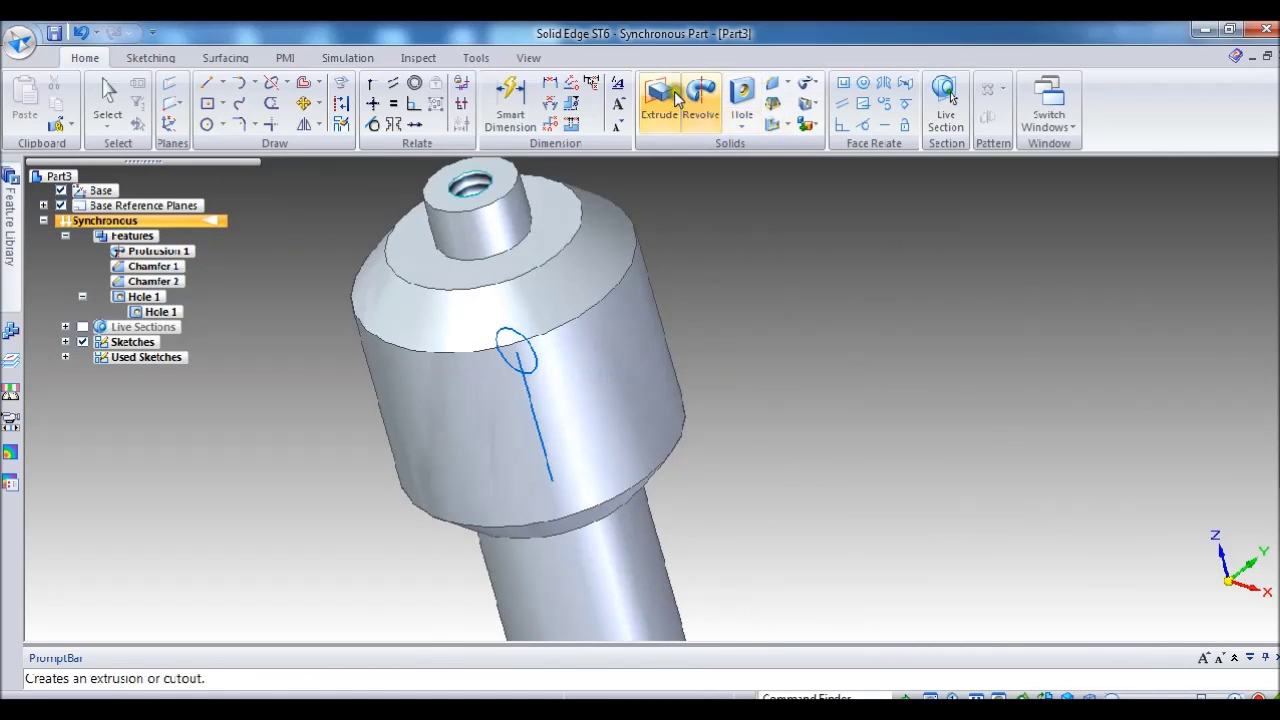
{"action": "left_click", "coordinate": [531, 360]}
{"action": "right_click", "coordinate": [562, 370]}
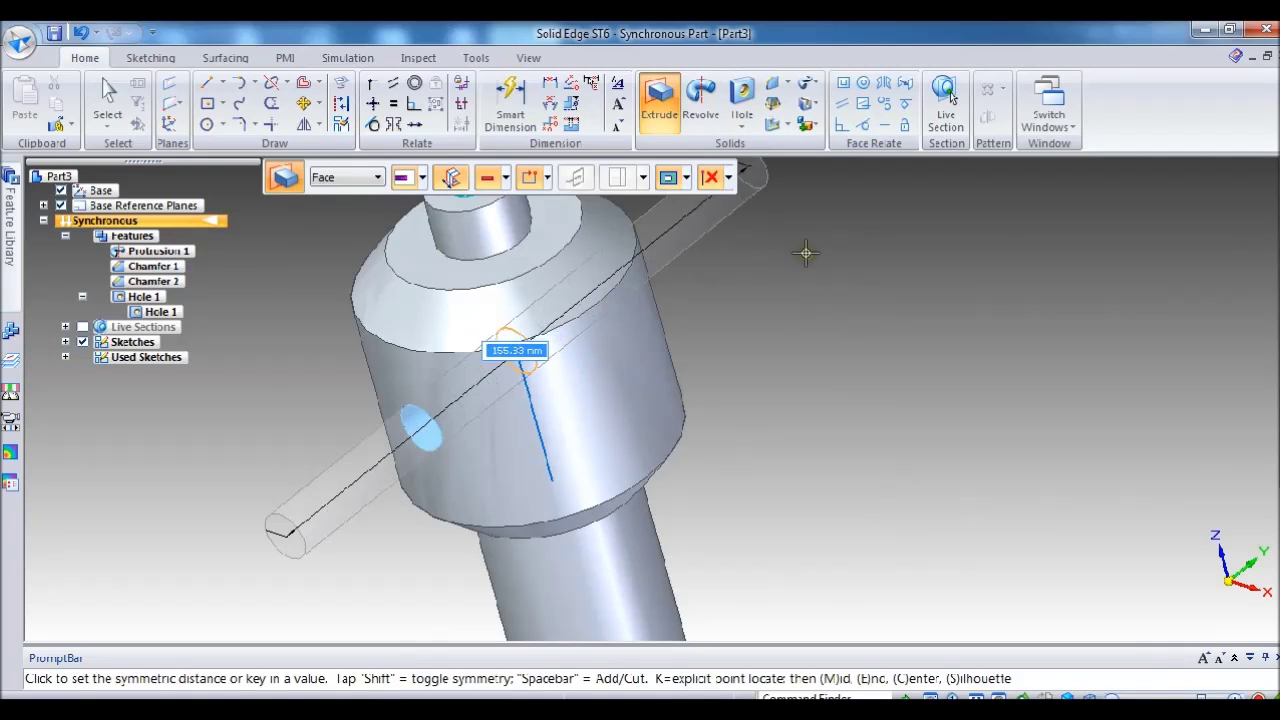
{"action": "middle_click_drag", "start_coordinate": [815, 255], "coordinate": [829, 191]}
{"action": "left_click", "coordinate": [916, 225]}
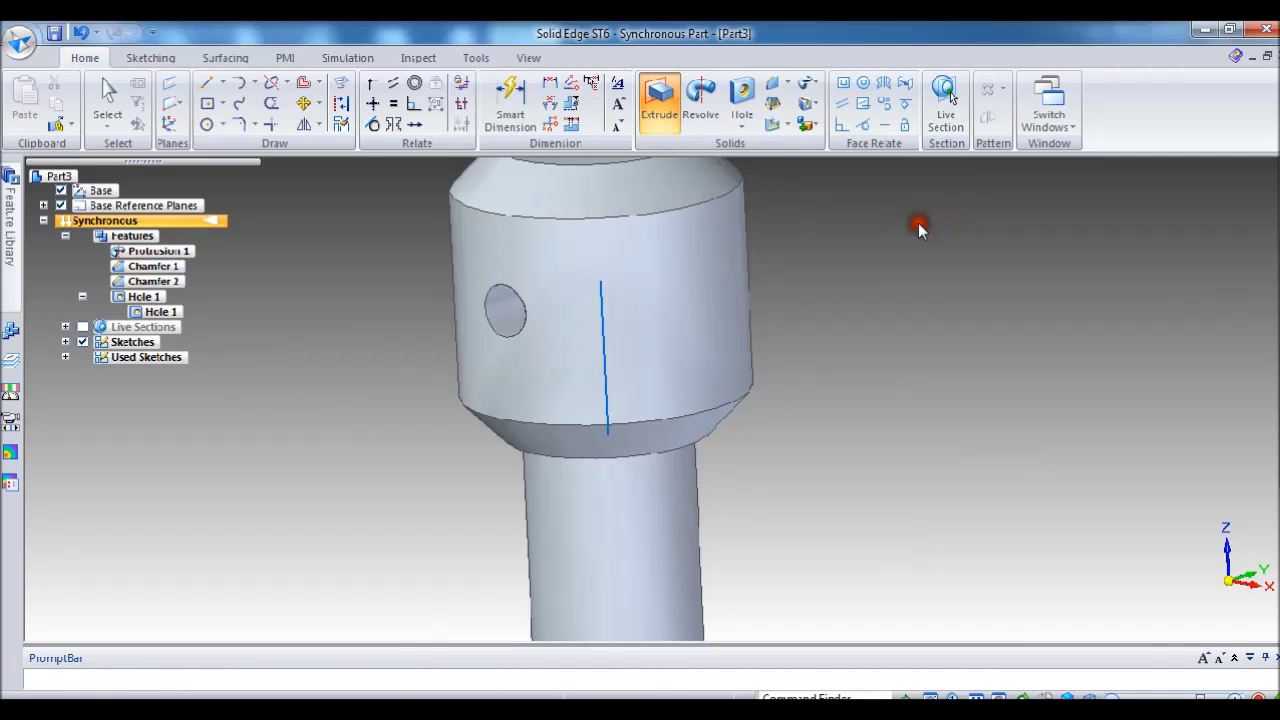
Orient the part to the right view and draw a 12 mm diameter circle at the upper end of the axis line.
{"action": "left_click", "coordinate": [1045, 697]}
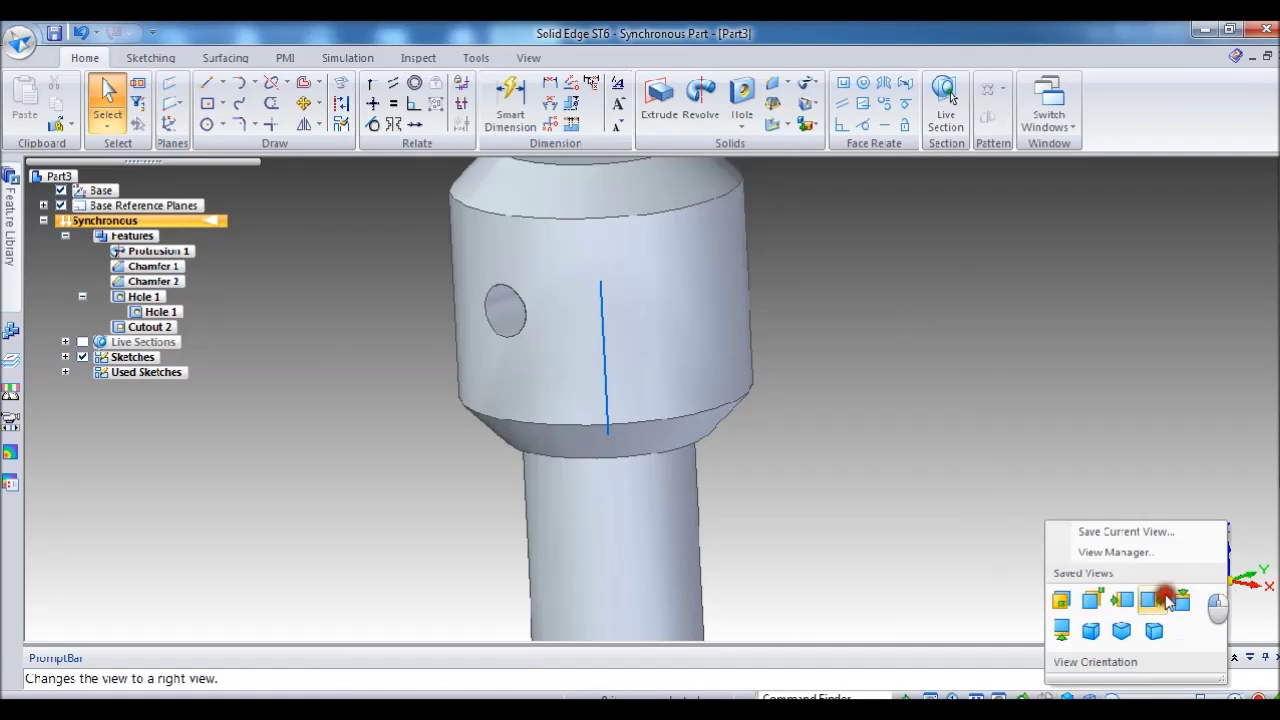
{"action": "left_click", "coordinate": [1150, 590]}
{"action": "scroll", "coordinate": [657, 234], "scroll_direction": "up", "scroll_amount": 5}
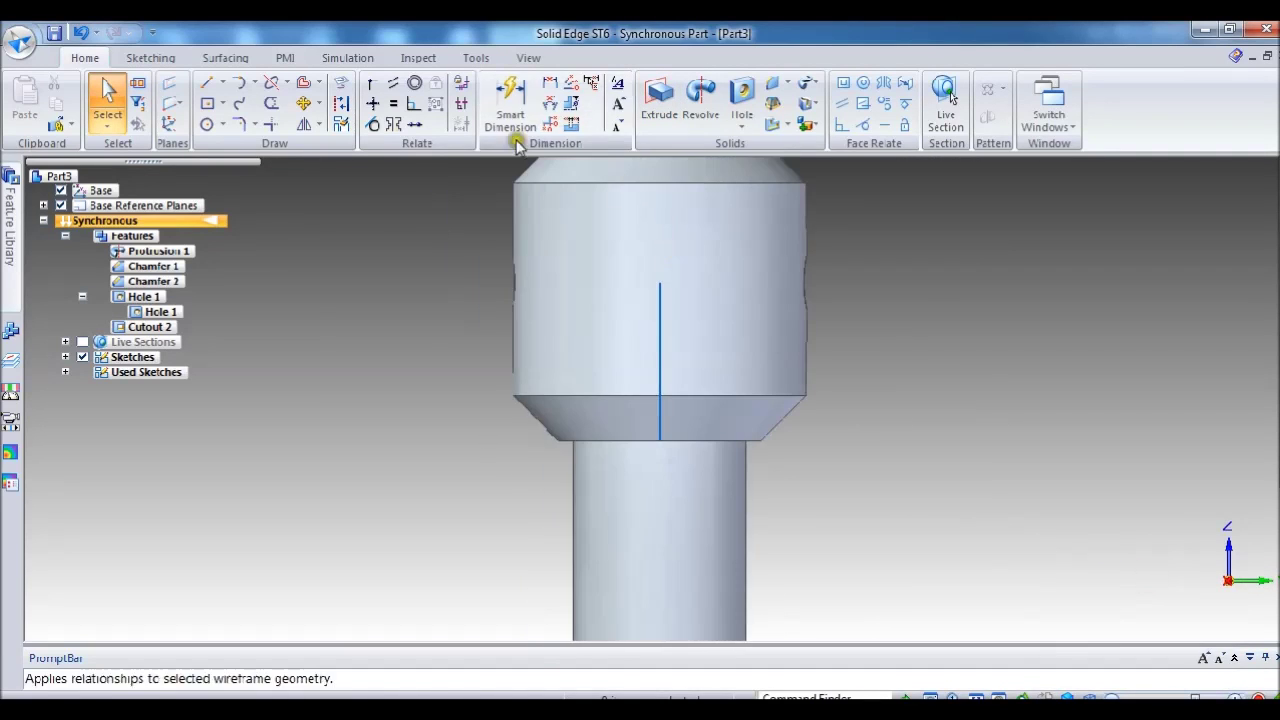
{"action": "left_click", "coordinate": [222, 122]}
{"action": "left_click", "coordinate": [228, 146]}
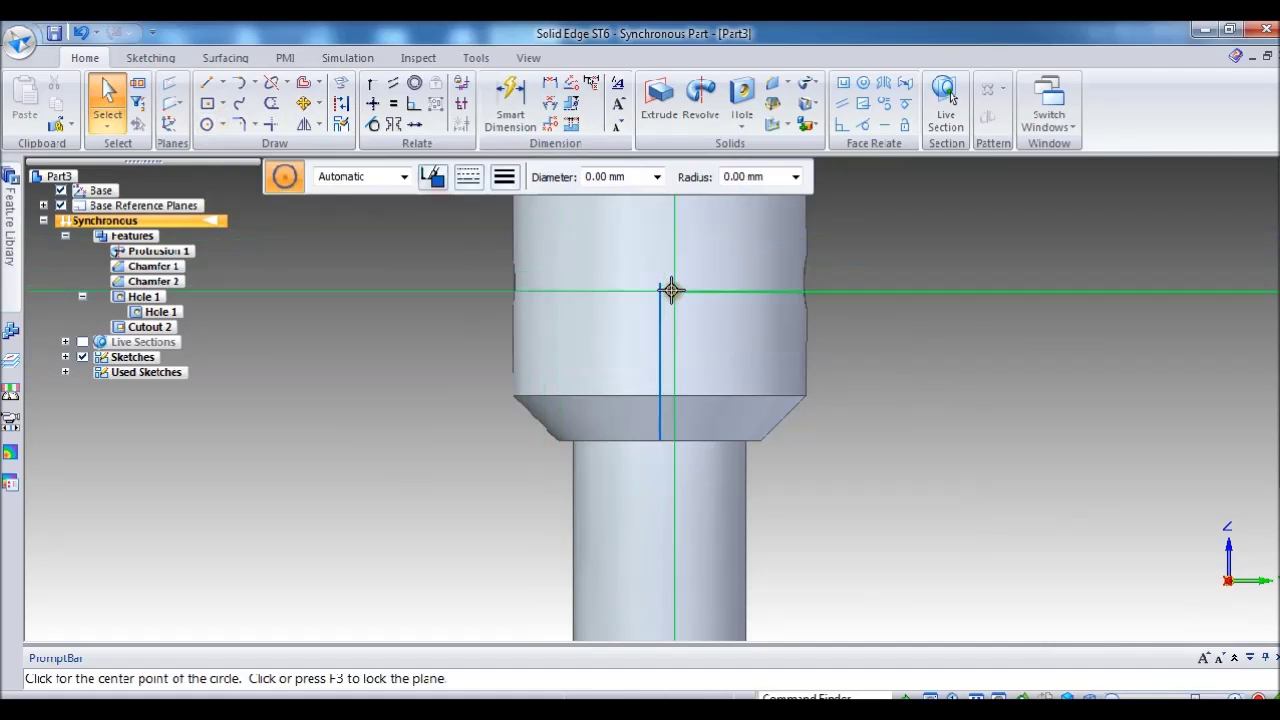
{"action": "left_click", "coordinate": [658, 281]}
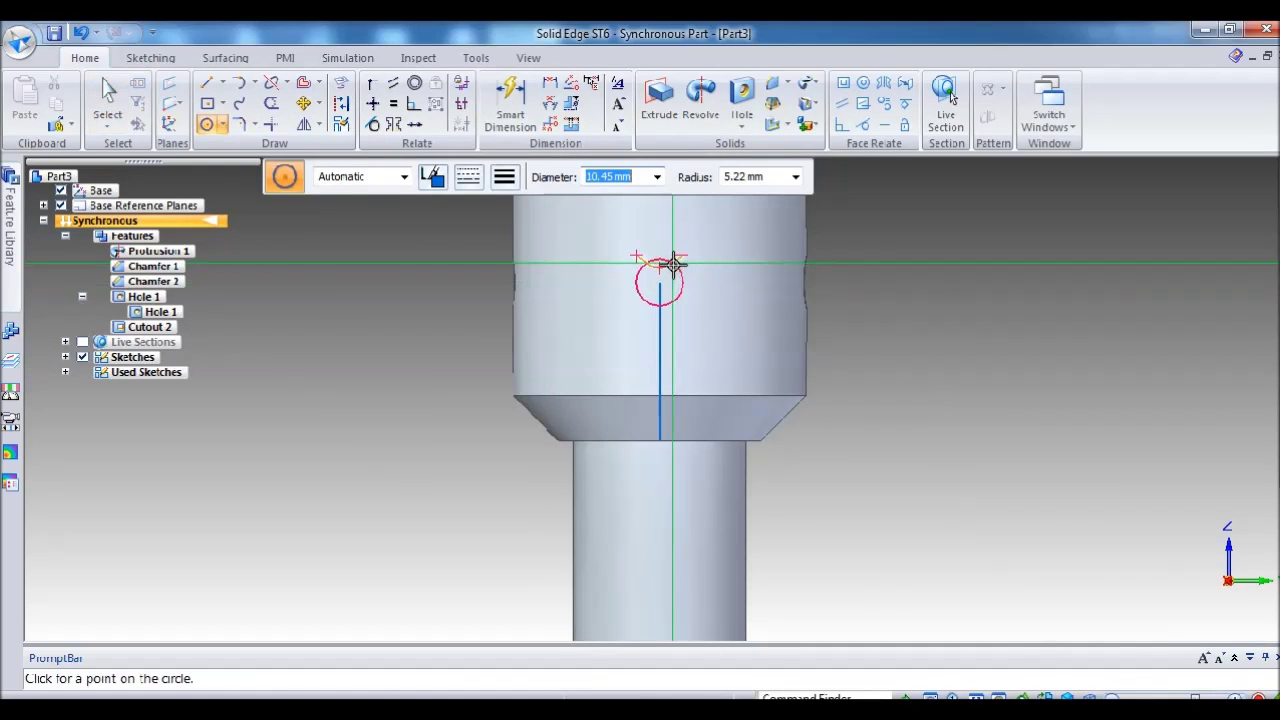
{"action": "left_click", "coordinate": [673, 263]}
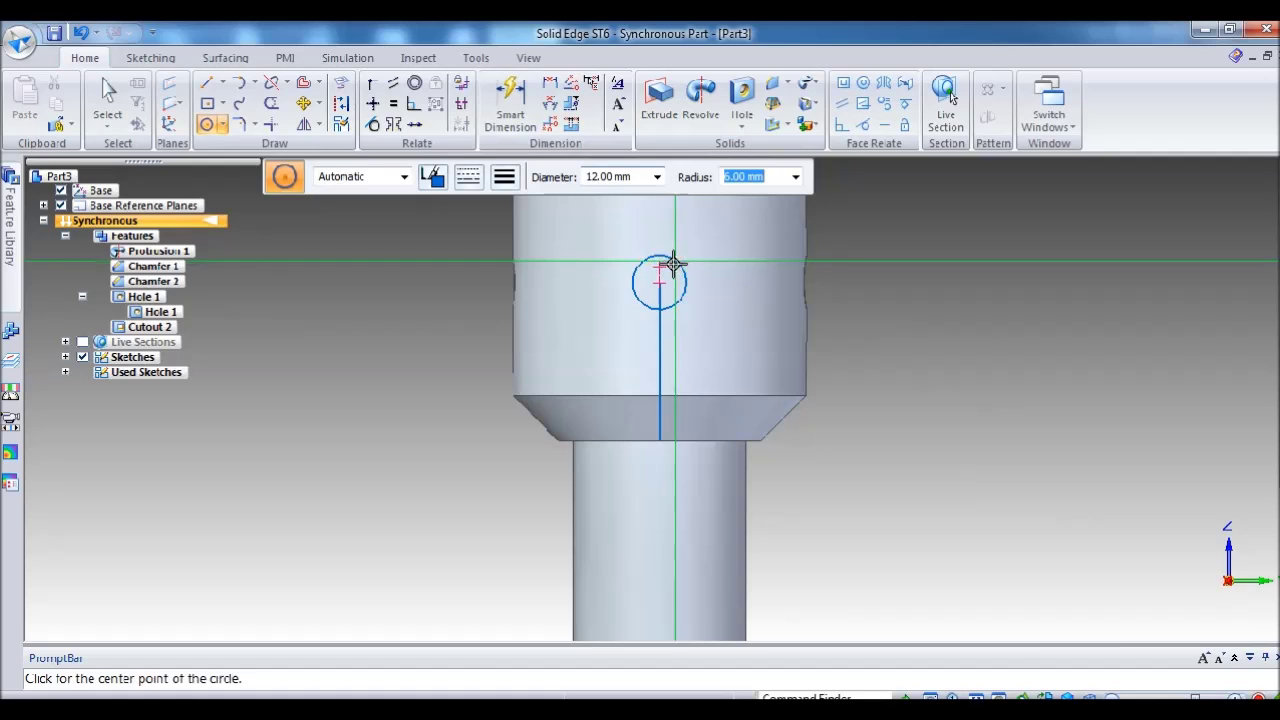
Extrude the second circle symmetrically as a cut through the large cylinder, perpendicular to the first cross hole.
{"action": "middle_click_drag", "start_coordinate": [914, 234], "coordinate": [757, 100]}
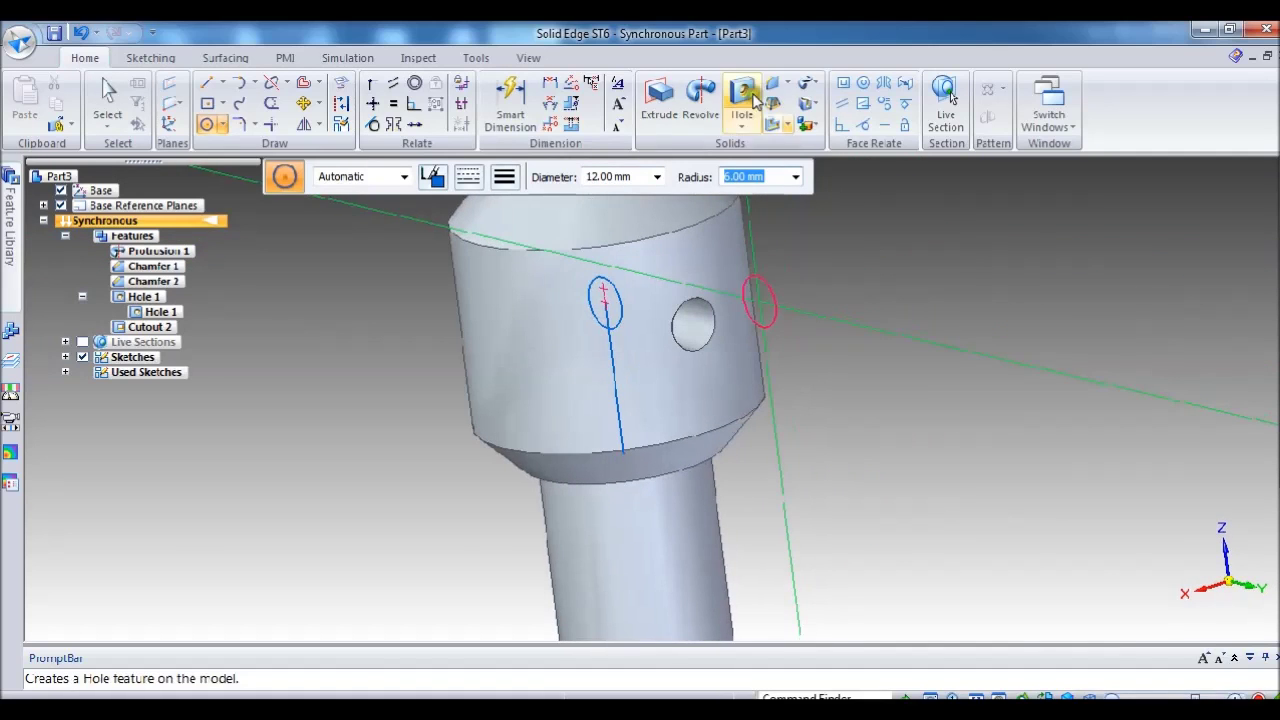
{"action": "left_click", "coordinate": [660, 98]}
{"action": "left_click", "coordinate": [620, 293]}
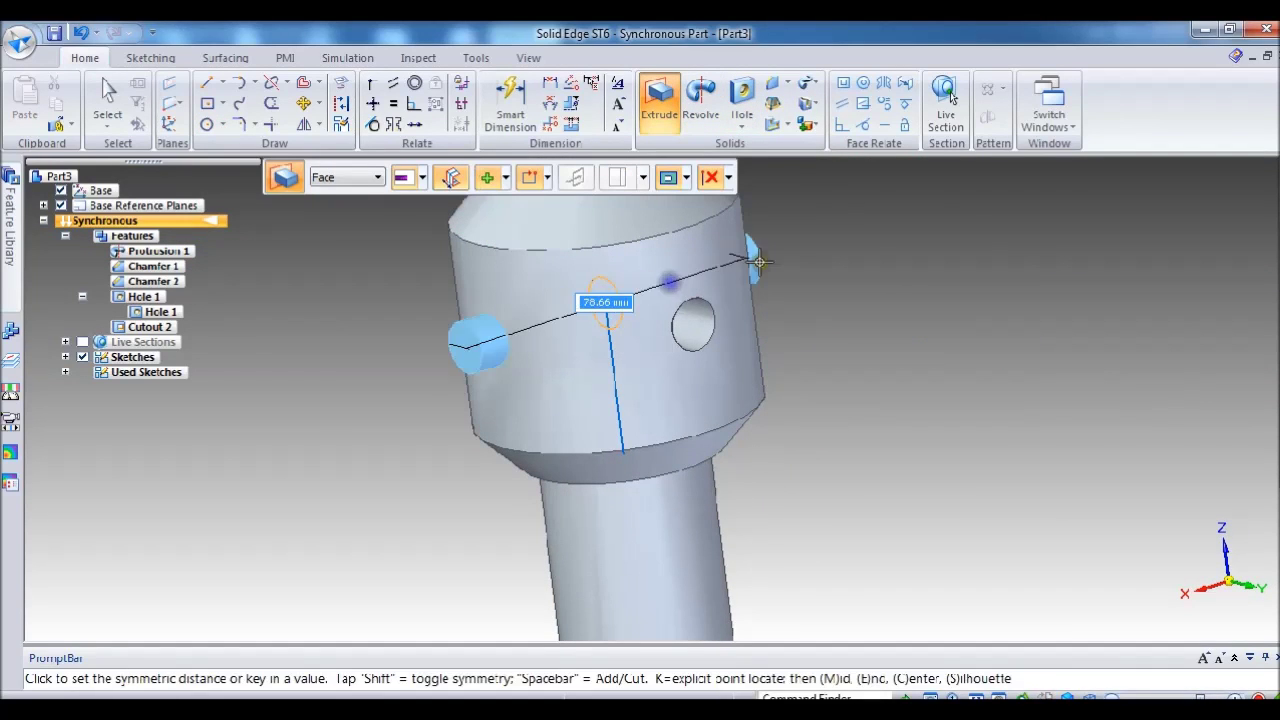
{"action": "left_click", "coordinate": [506, 178]}
{"action": "left_click", "coordinate": [505, 221]}
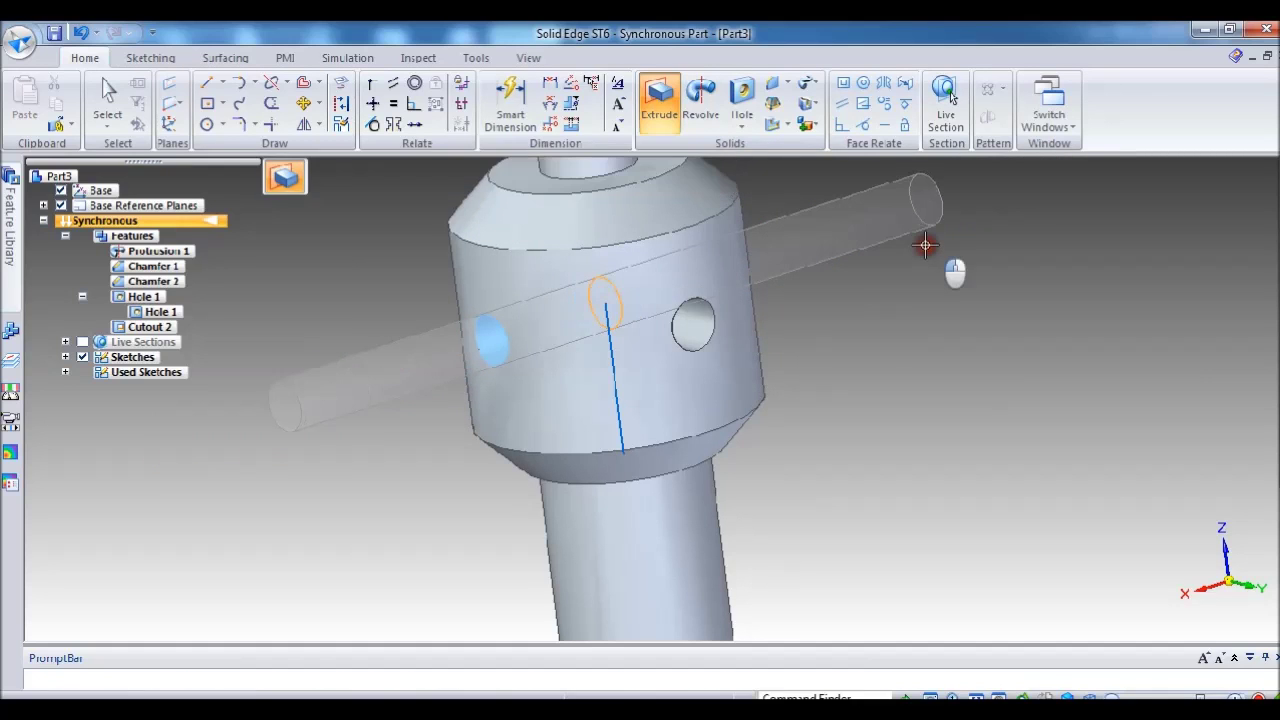
{"action": "left_click", "coordinate": [903, 320]}
{"action": "middle_click_drag", "start_coordinate": [903, 320], "coordinate": [1040, 250]}
{"action": "key", "text": "Escape"}
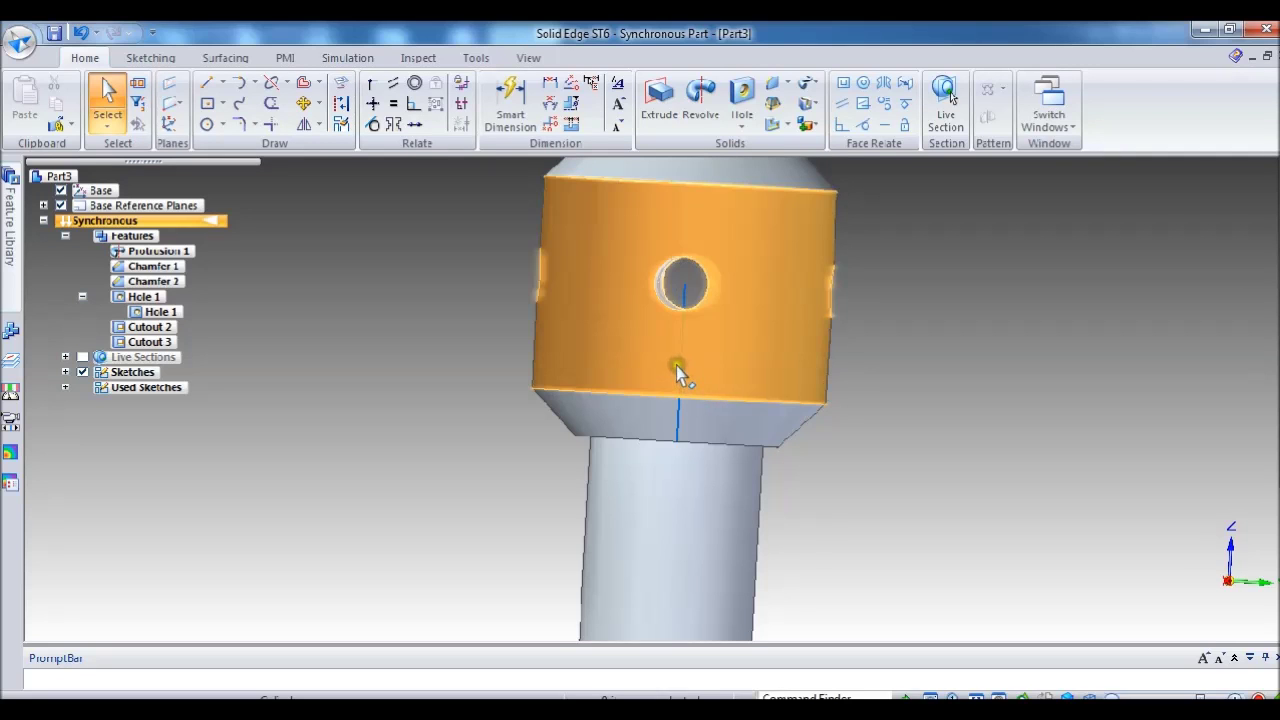
{"action": "middle_click_drag", "start_coordinate": [1043, 337], "coordinate": [963, 425]}
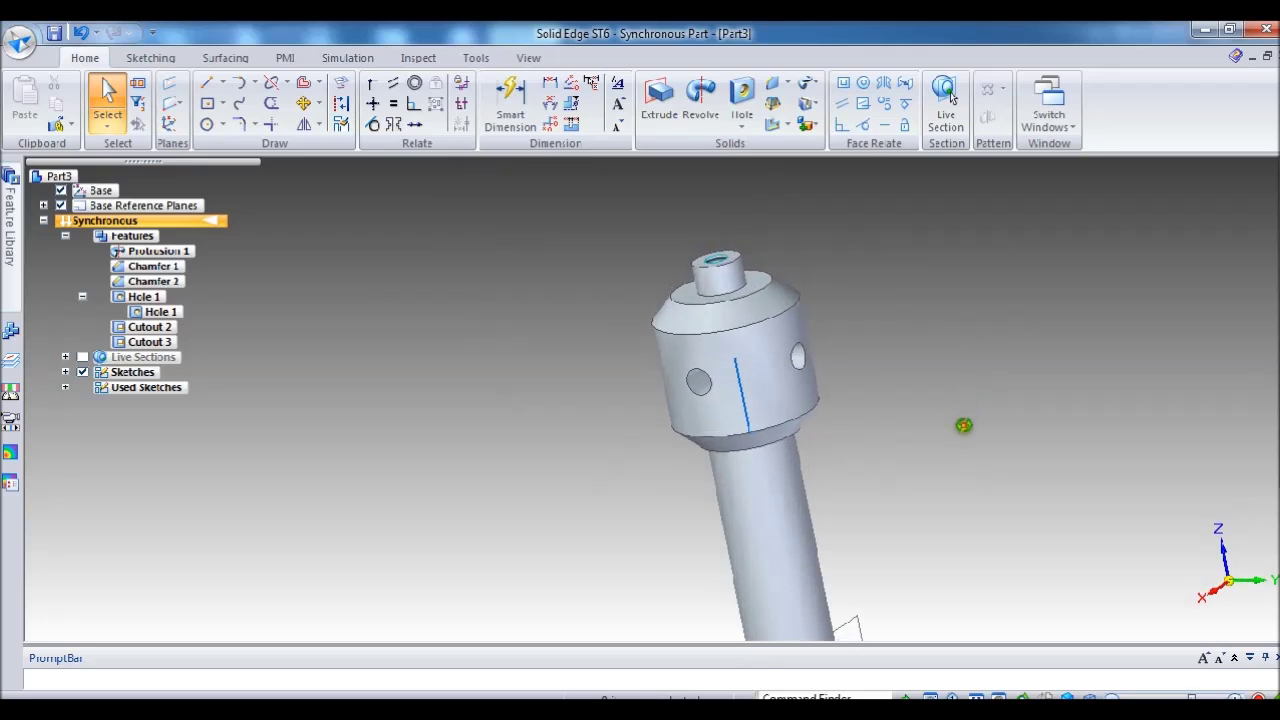
Start the Thread command and choose the straight Tr 38 x 7 thread in its options.
{"action": "scroll", "coordinate": [956, 437], "scroll_direction": "down", "scroll_amount": 3}
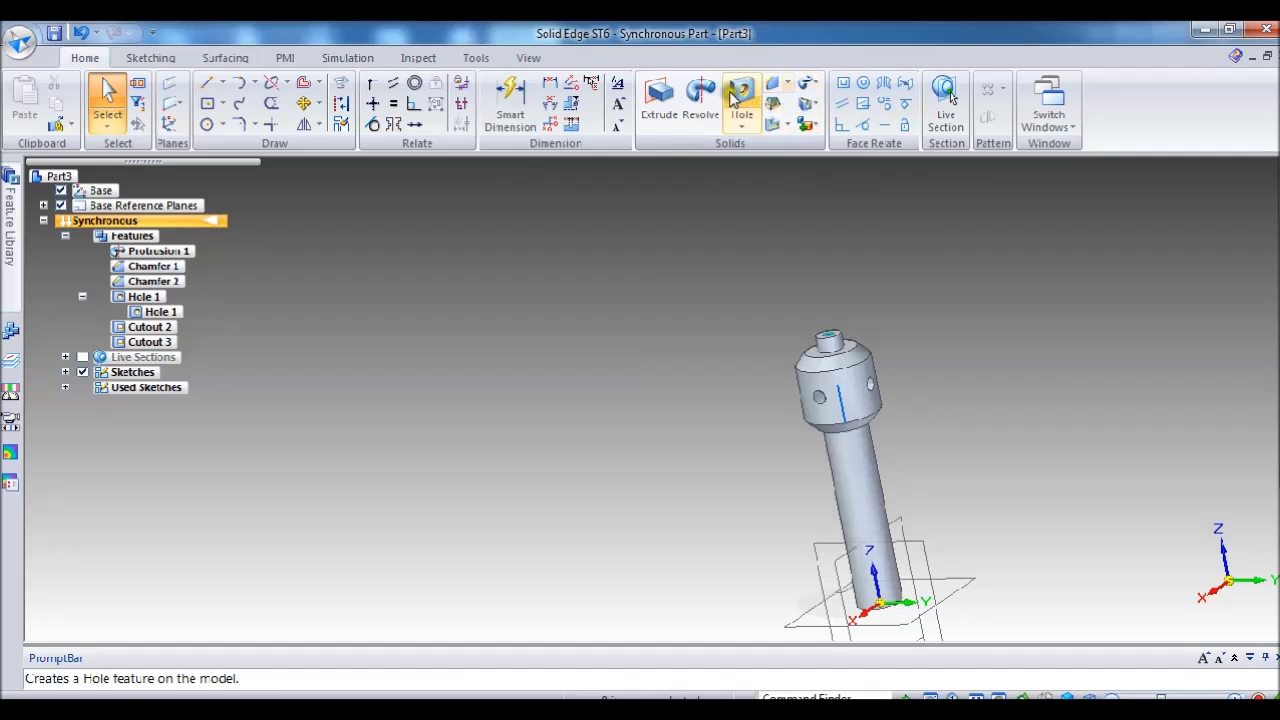
{"action": "left_click", "coordinate": [743, 122]}
{"action": "left_click", "coordinate": [766, 166]}
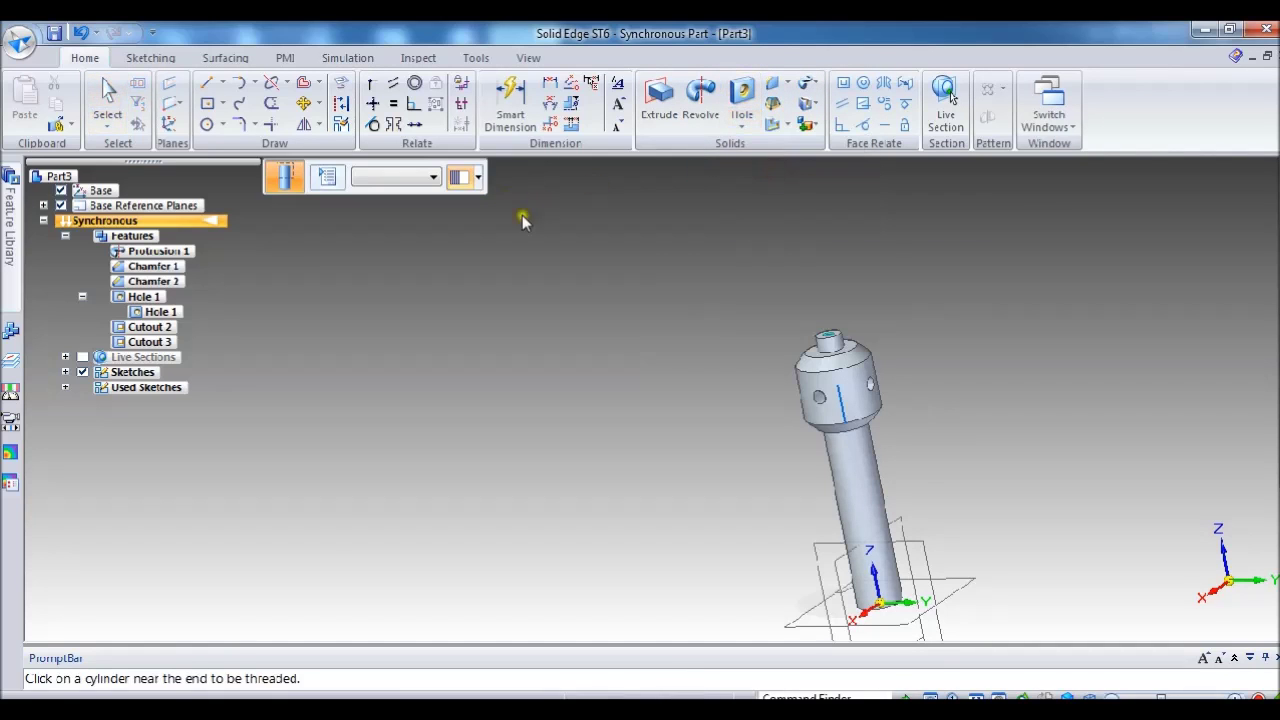
{"action": "left_click", "coordinate": [338, 180]}
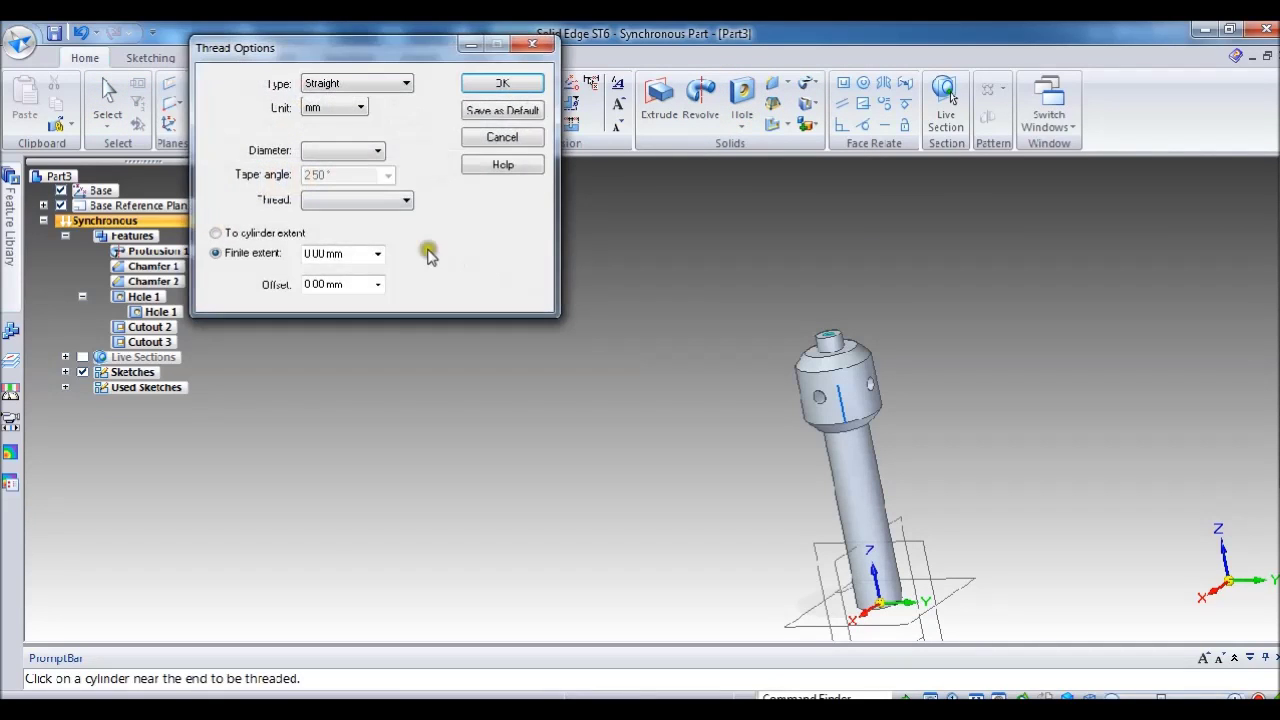
{"action": "left_click", "coordinate": [385, 199]}
{"action": "scroll", "coordinate": [385, 425], "scroll_direction": "down", "scroll_amount": 5}
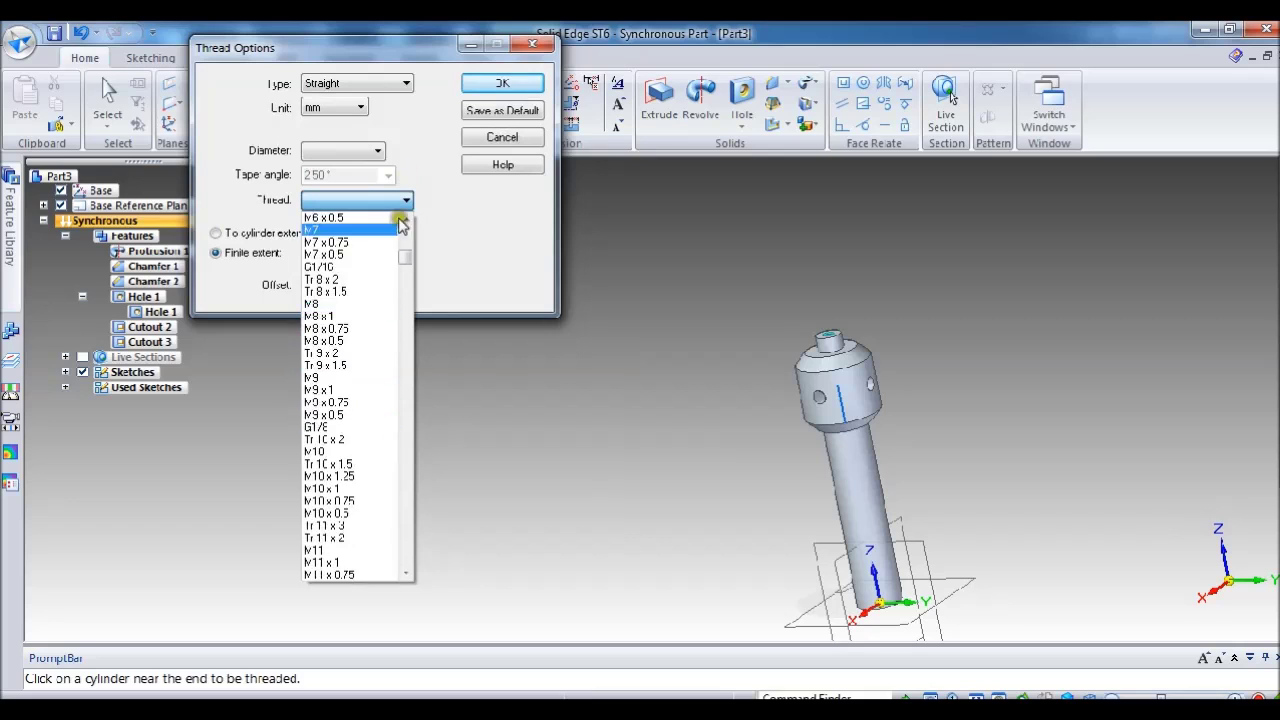
{"action": "left_click_drag", "start_coordinate": [406, 255], "coordinate": [420, 331]}
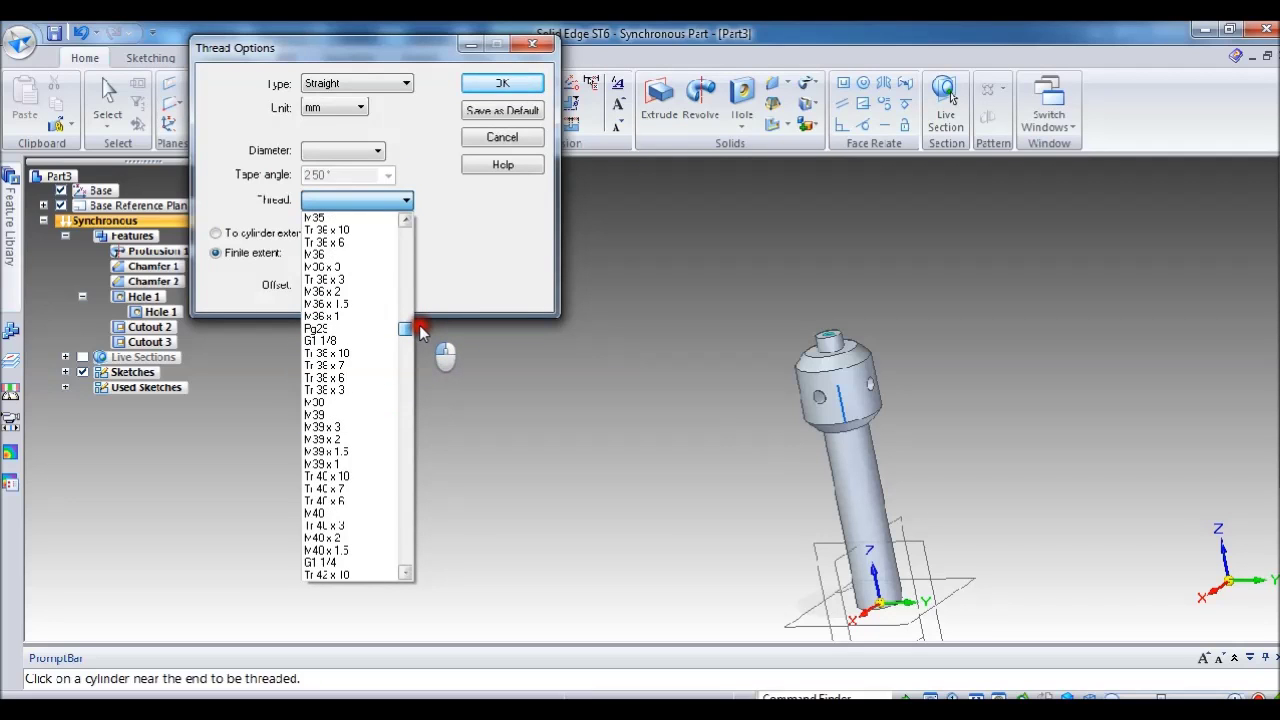
{"action": "scroll", "coordinate": [352, 368], "scroll_direction": "up", "scroll_amount": 2}
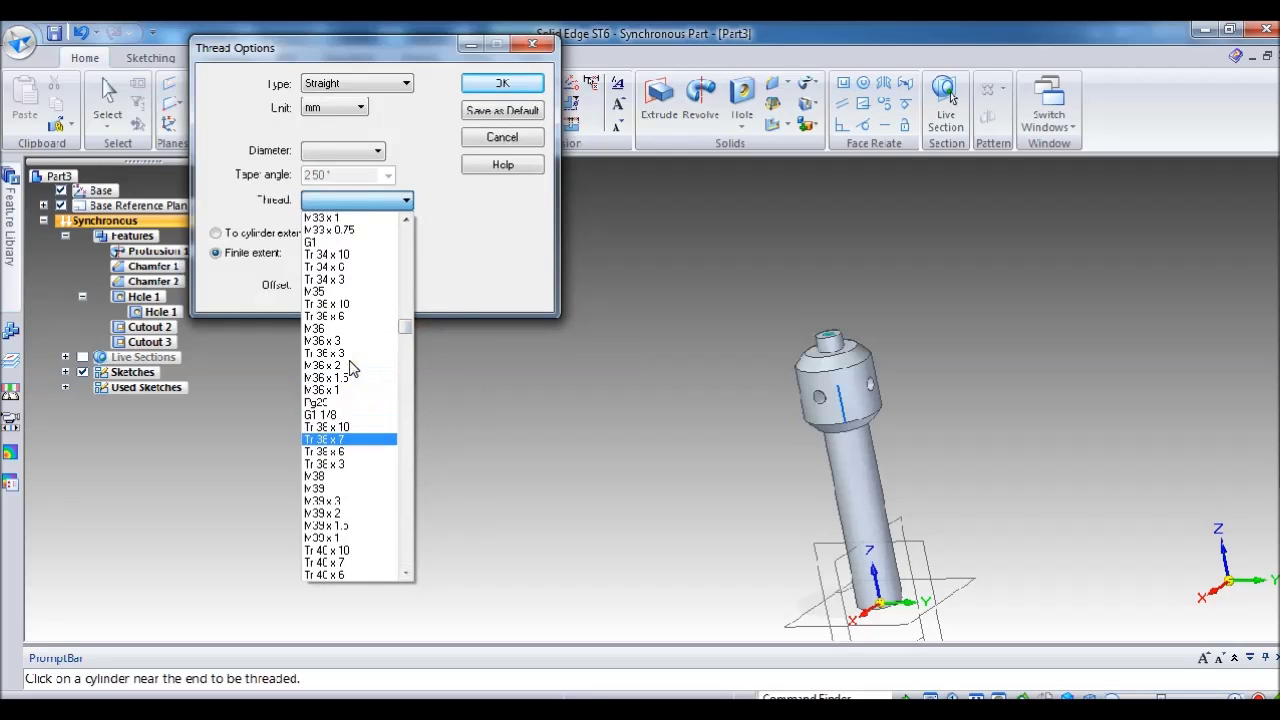
{"action": "left_click", "coordinate": [346, 437]}
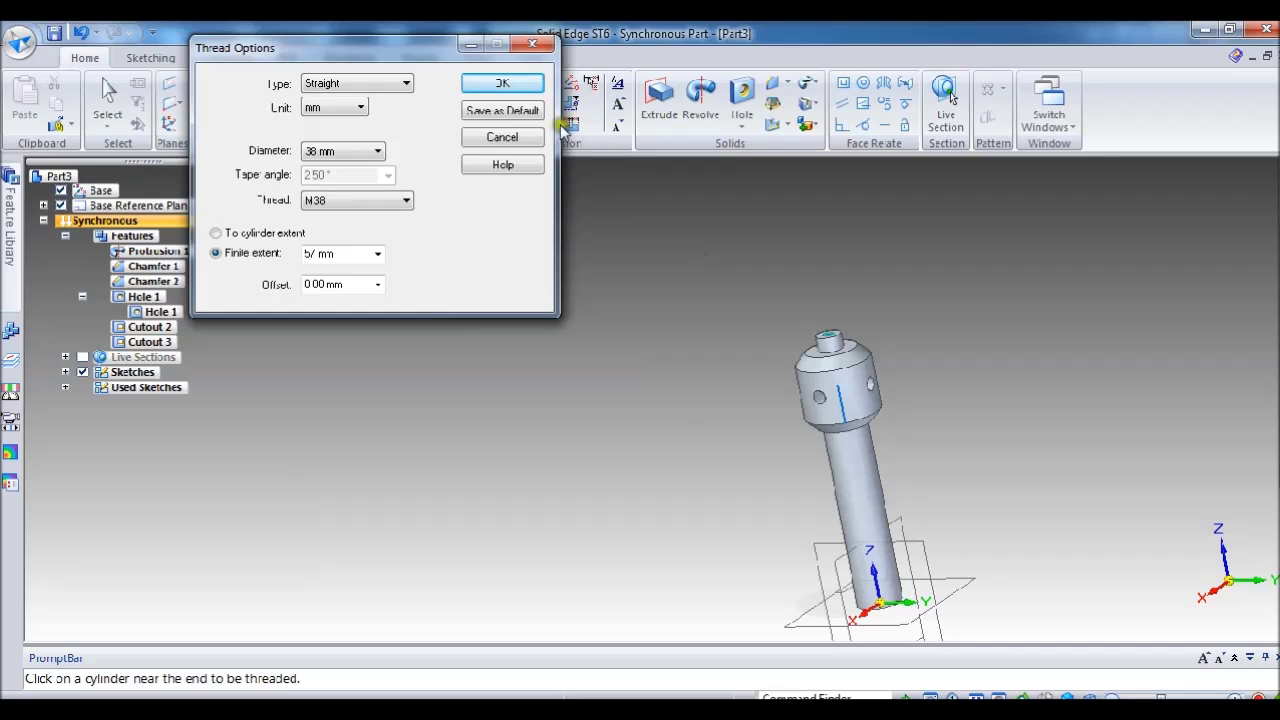
{"action": "left_click", "coordinate": [403, 201]}
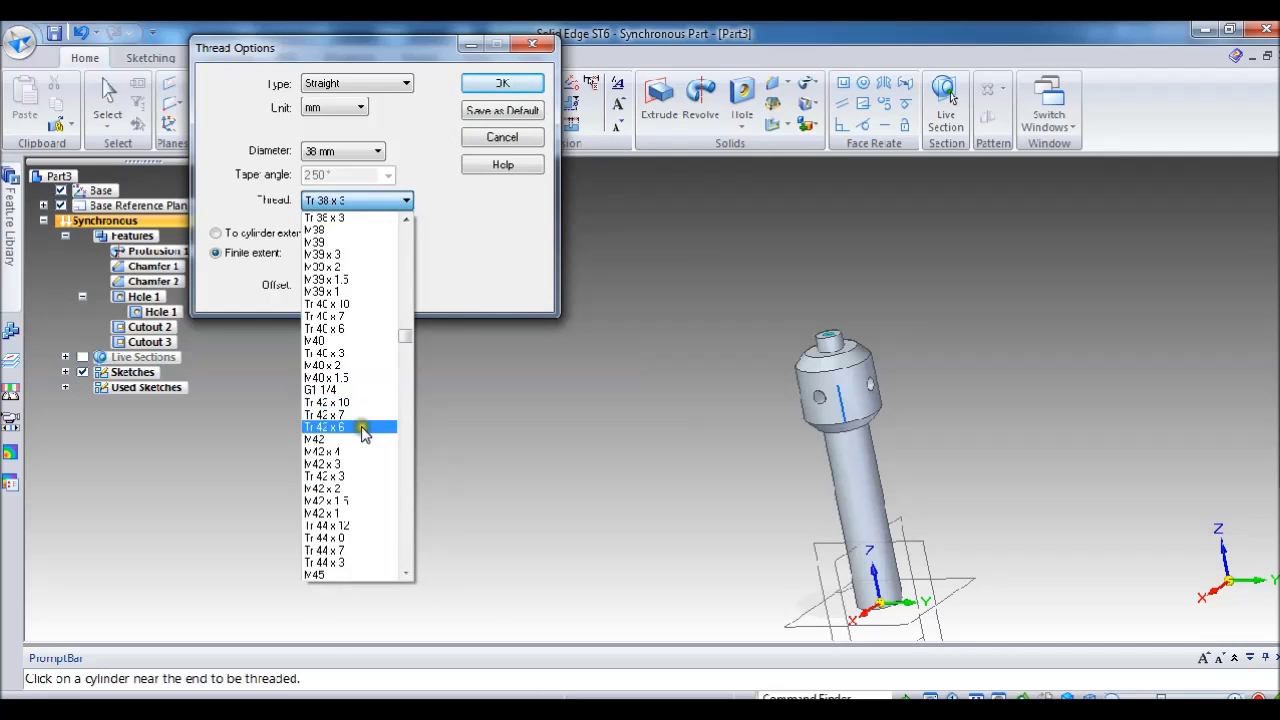
{"action": "scroll", "coordinate": [345, 250], "scroll_direction": "up", "scroll_amount": 1}
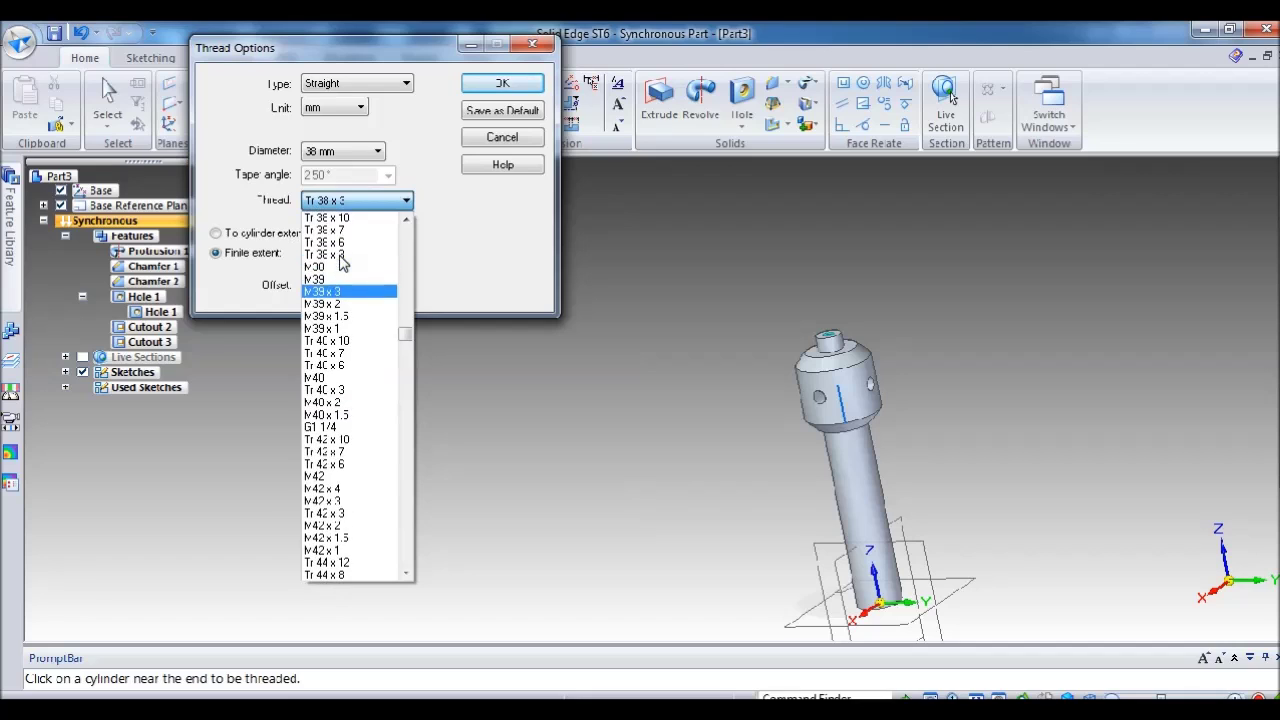
{"action": "left_click", "coordinate": [345, 230]}
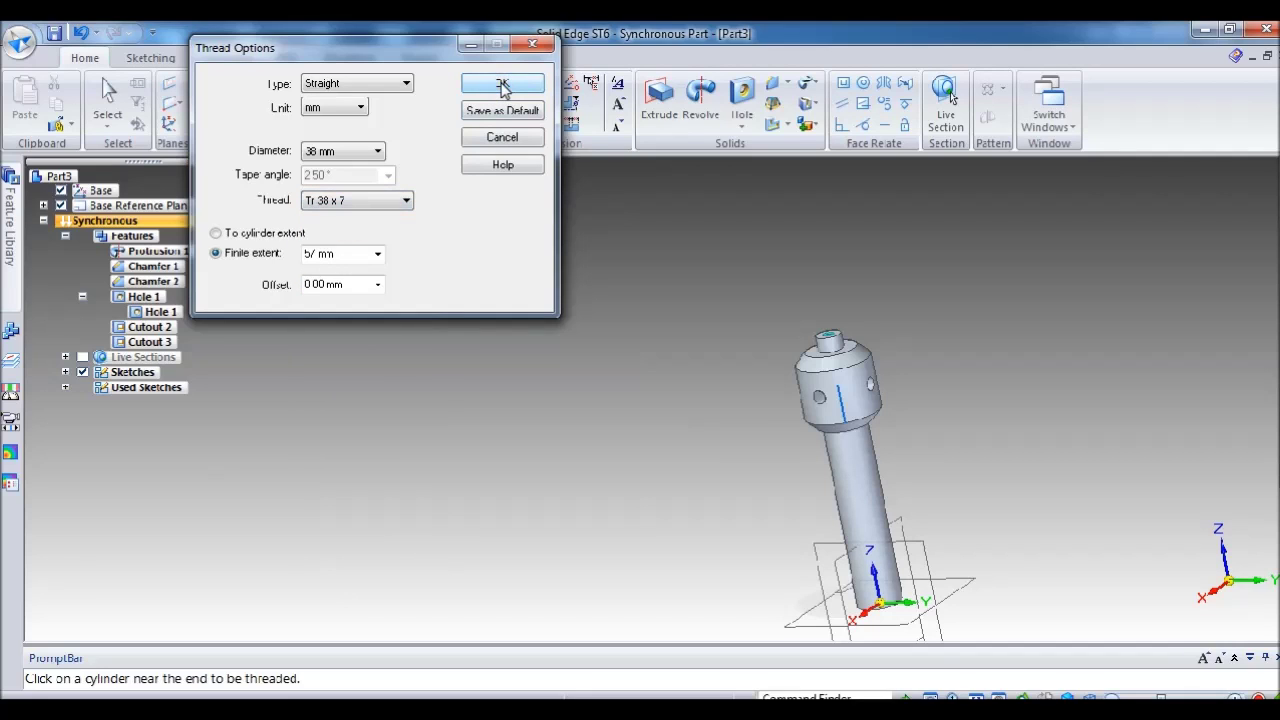